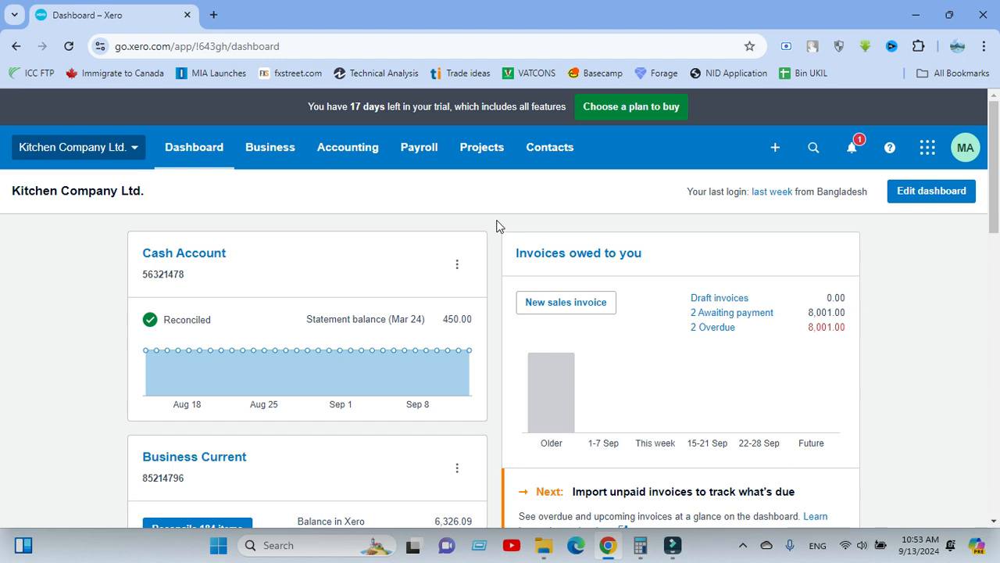
# Open the Bills to Pay list in a separate browser tab and start a new bill.
pyautogui.click(277, 145)
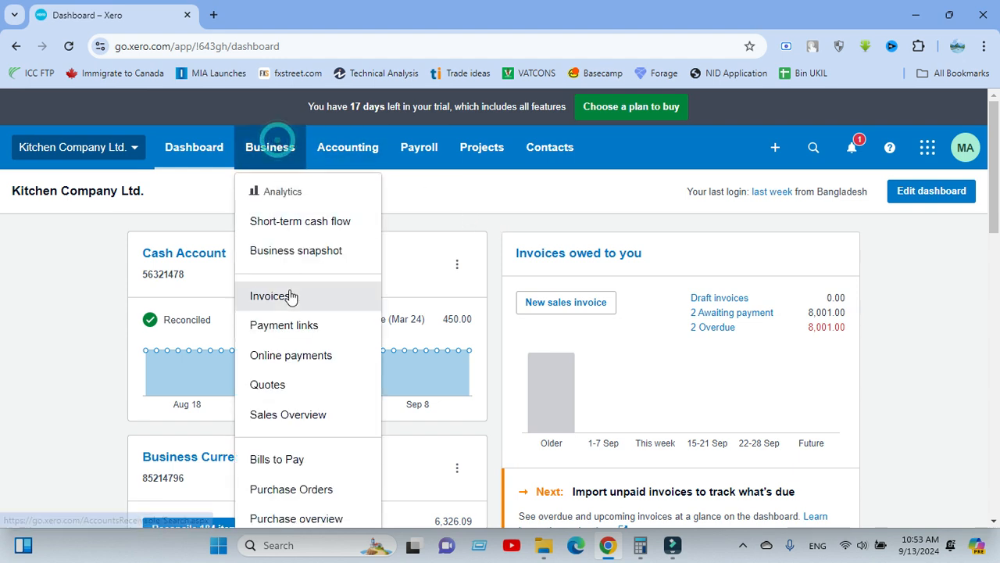
pyautogui.click(462, 200)
pyautogui.click(267, 148)
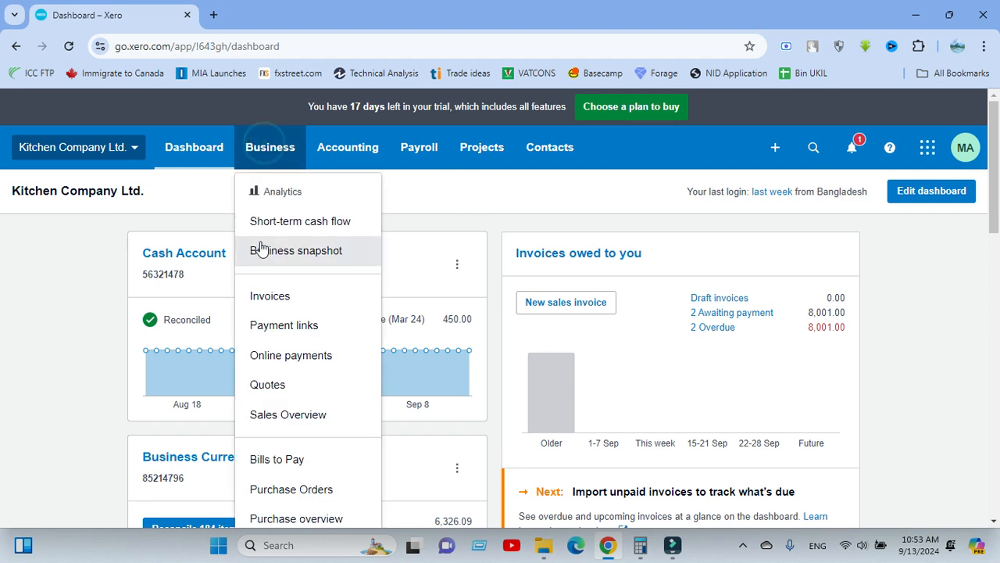
pyautogui.scroll(-2, 256, 254)
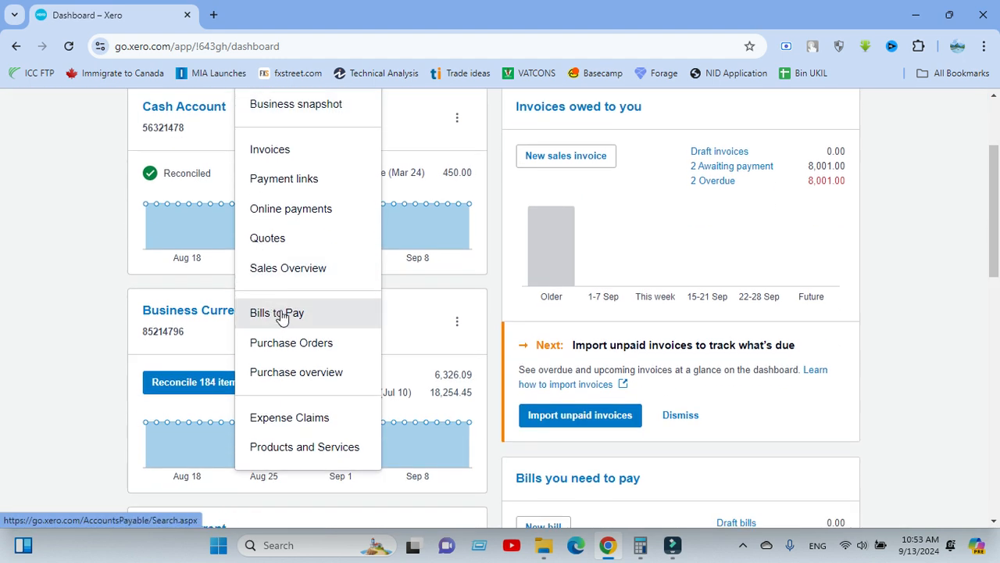
pyautogui.middleClick(281, 319)
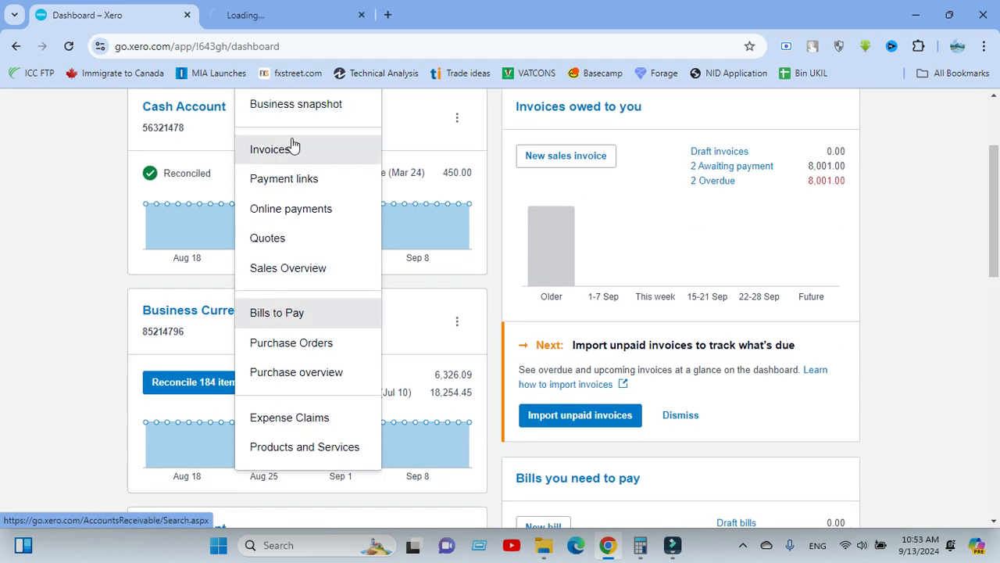
pyautogui.click(280, 16)
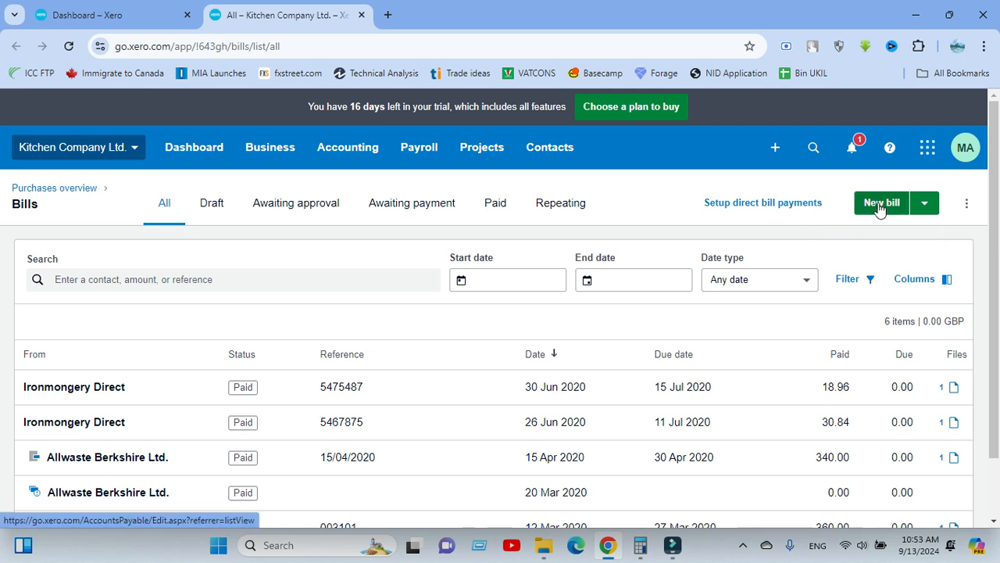
pyautogui.click(879, 208)
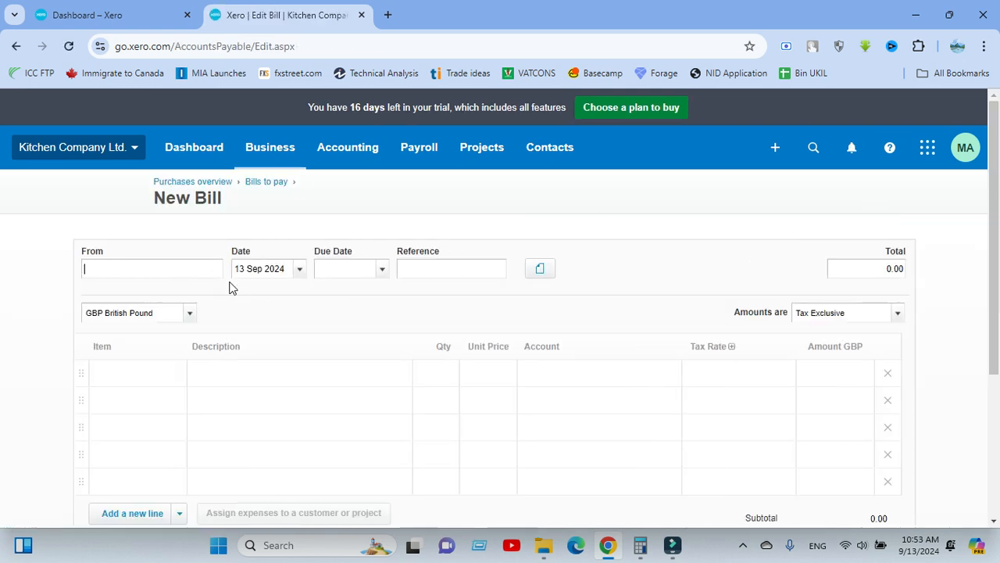
# Enter Ryans Computer as the bill's supplier and add it as a new contact.
pyautogui.click(317, 306)
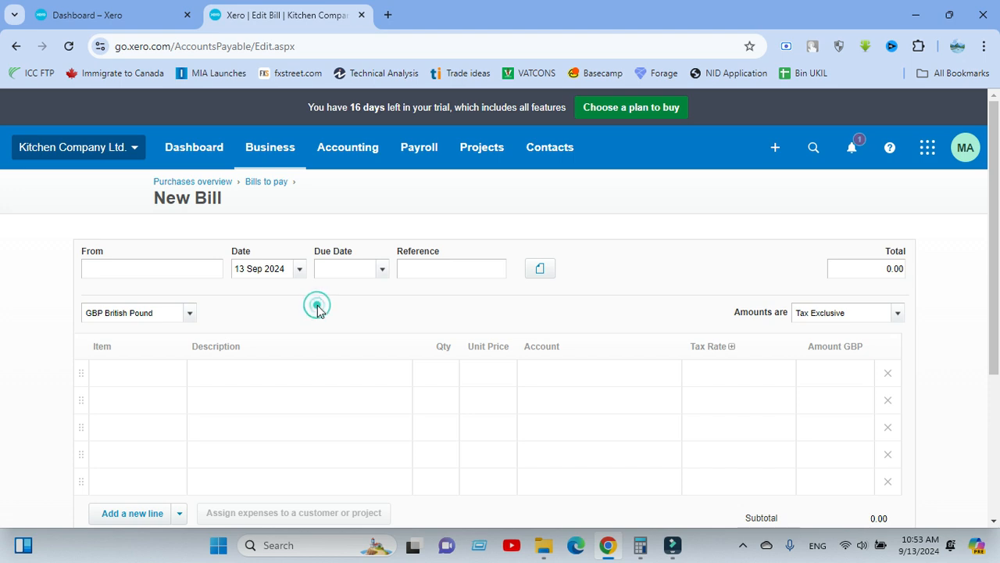
pyautogui.click(177, 273)
pyautogui.click(592, 193)
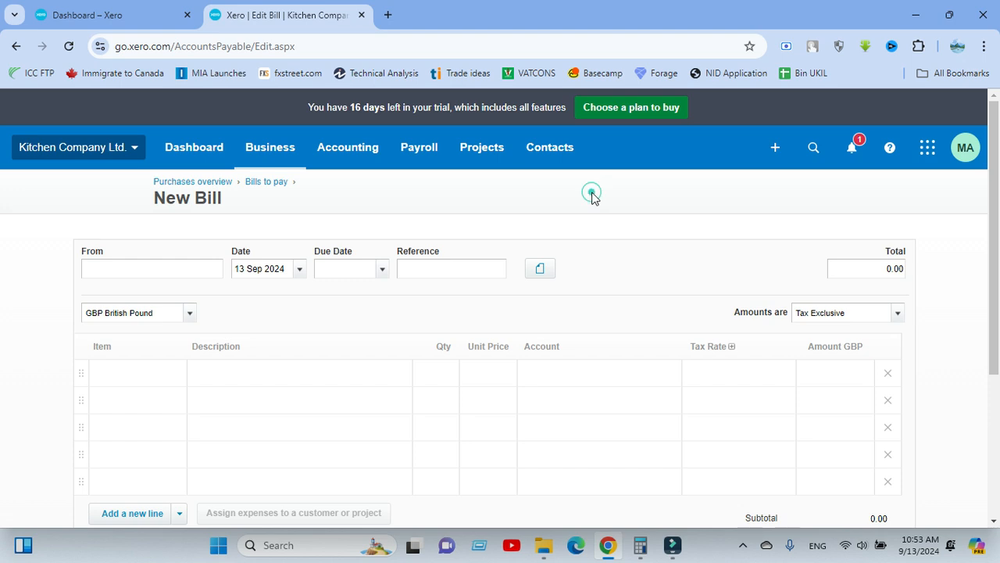
pyautogui.click(147, 267)
pyautogui.write('Ryan')
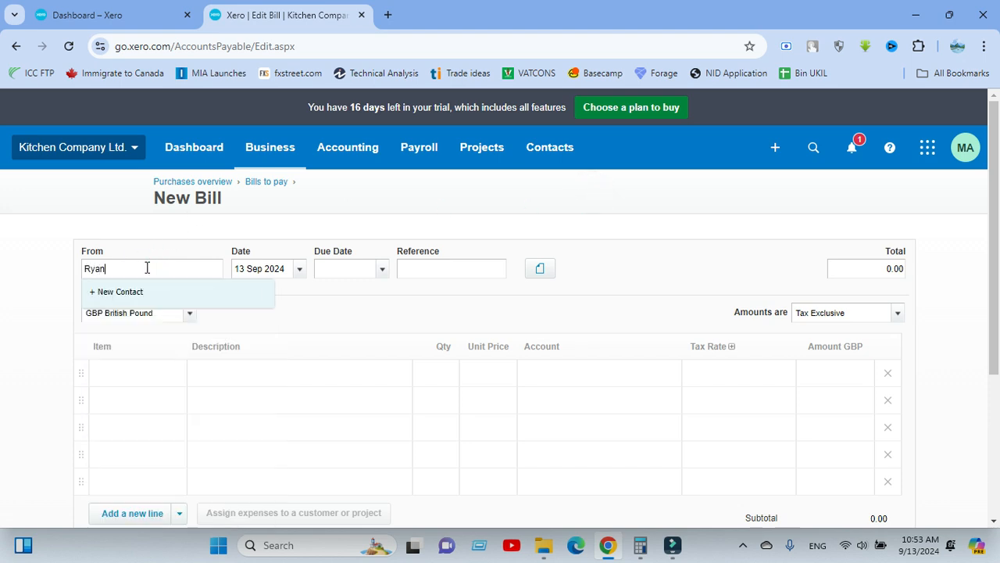
pyautogui.write('s Computer')
pyautogui.click(175, 291)
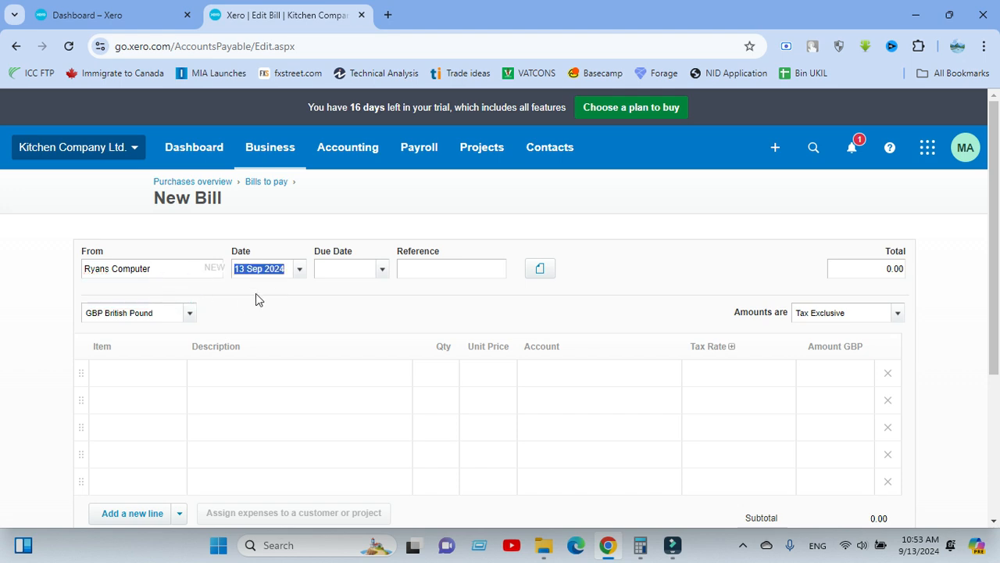
# Set the bill date to 1 Sep 2024 and the due date to 16 Sep 2024.
pyautogui.click(296, 270)
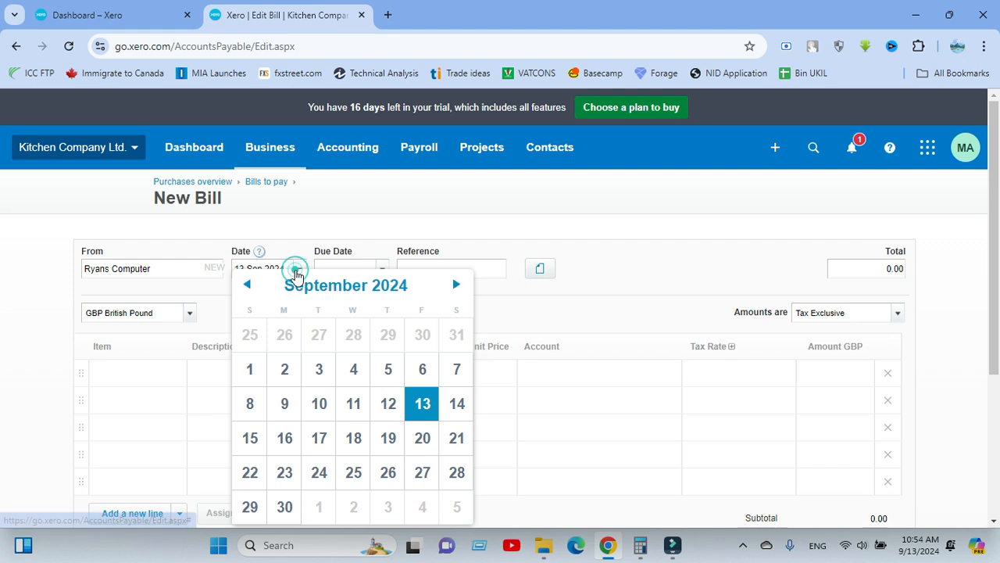
pyautogui.click(258, 369)
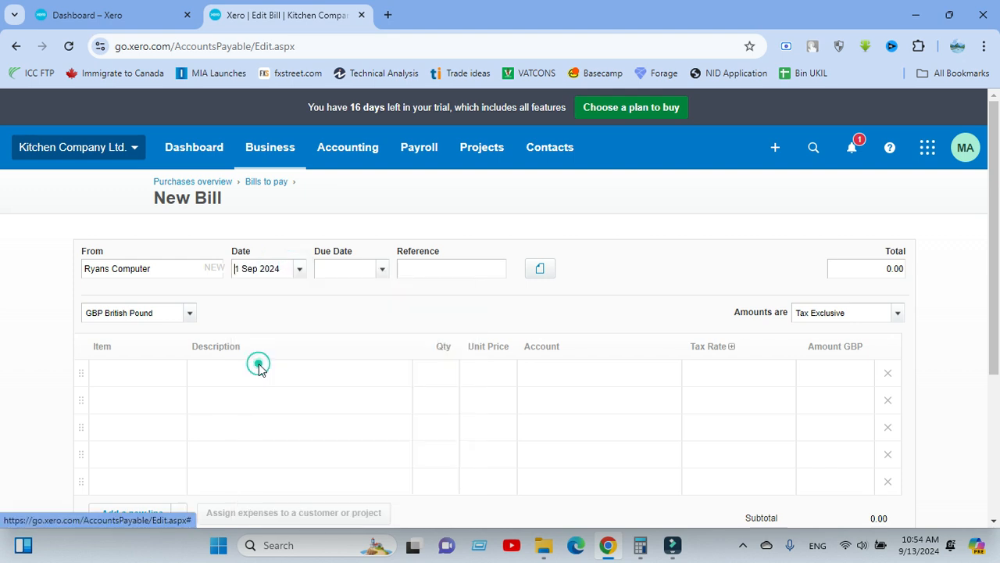
pyautogui.click(329, 269)
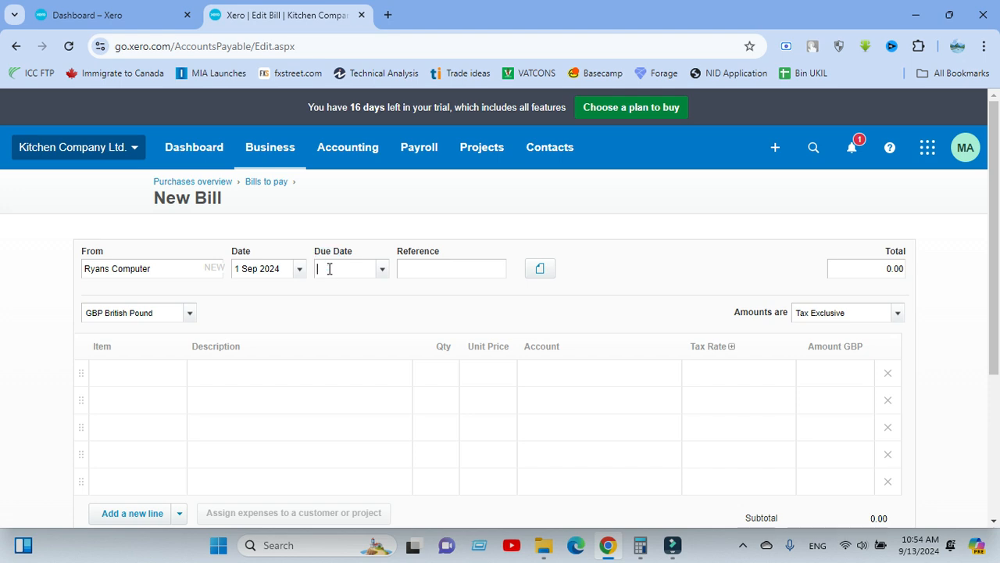
pyautogui.write('+13')
pyautogui.click(347, 292)
pyautogui.click(361, 293)
# Enter Inv-RC-24090002 as the bill's reference.
pyautogui.click(431, 268)
pyautogui.write('Inv-')
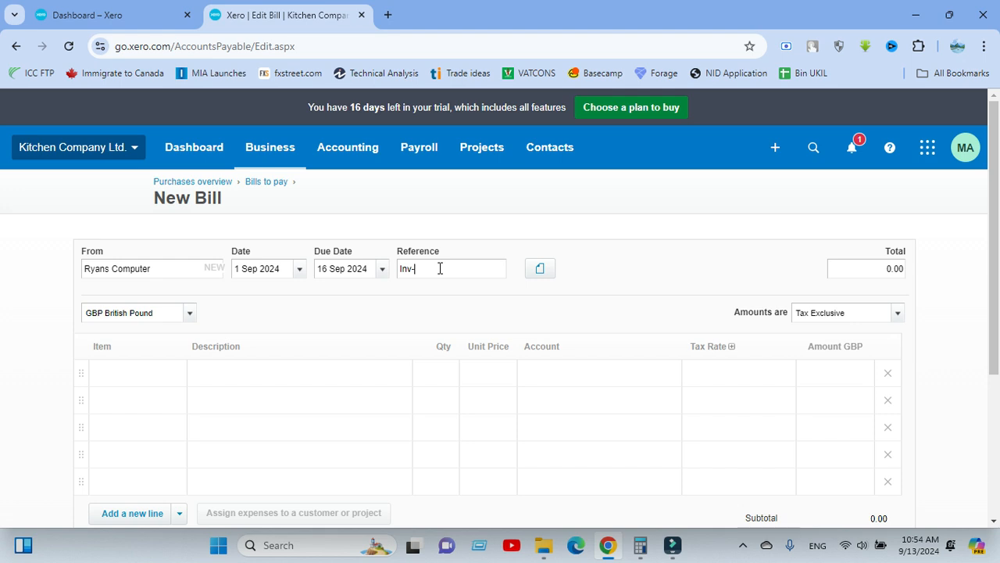
pyautogui.write('RC-')
pyautogui.write('00')
pyautogui.press('BackSpace')
pyautogui.press('BackSpace')
pyautogui.write('24090002')
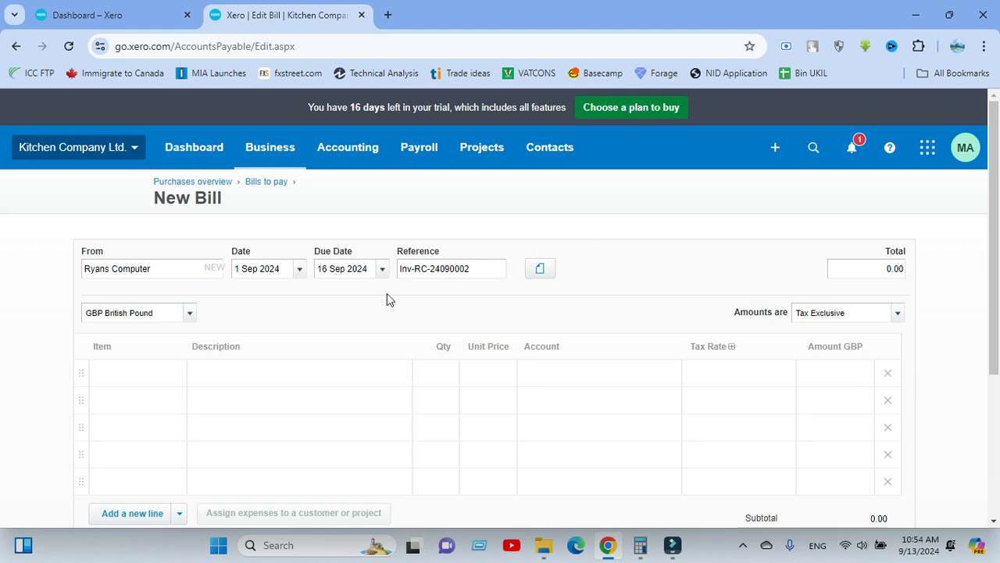
pyautogui.click(431, 298)
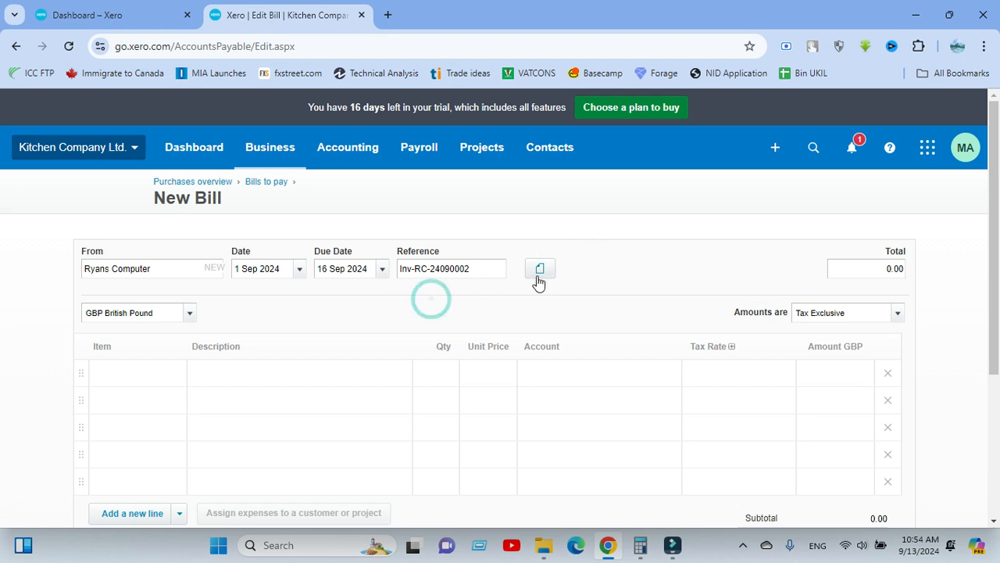
# Examine the bill's related-files options for attaching documents and close them without adding a file.
pyautogui.scroll(-2, 534, 235)
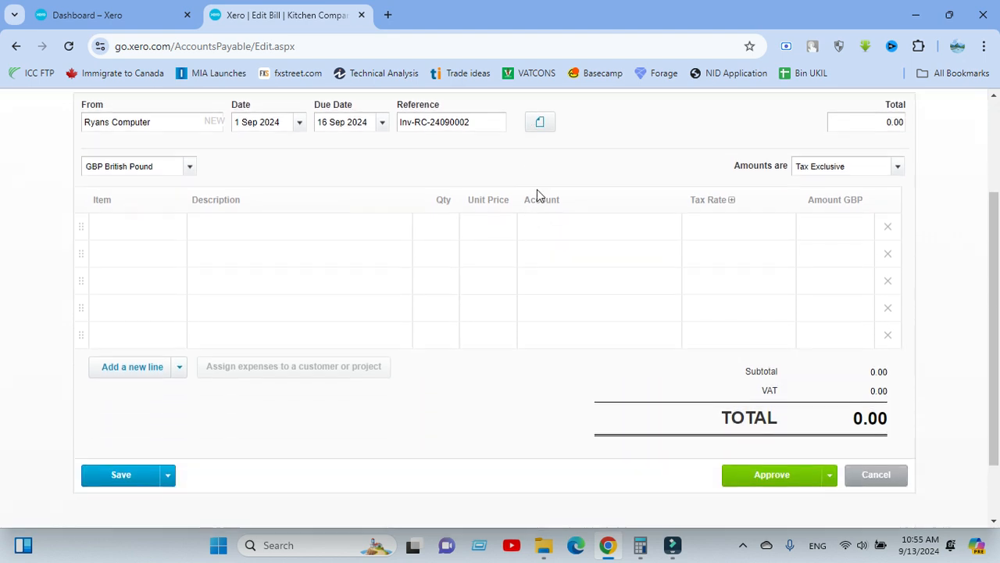
pyautogui.scroll(1, 557, 125)
pyautogui.click(541, 194)
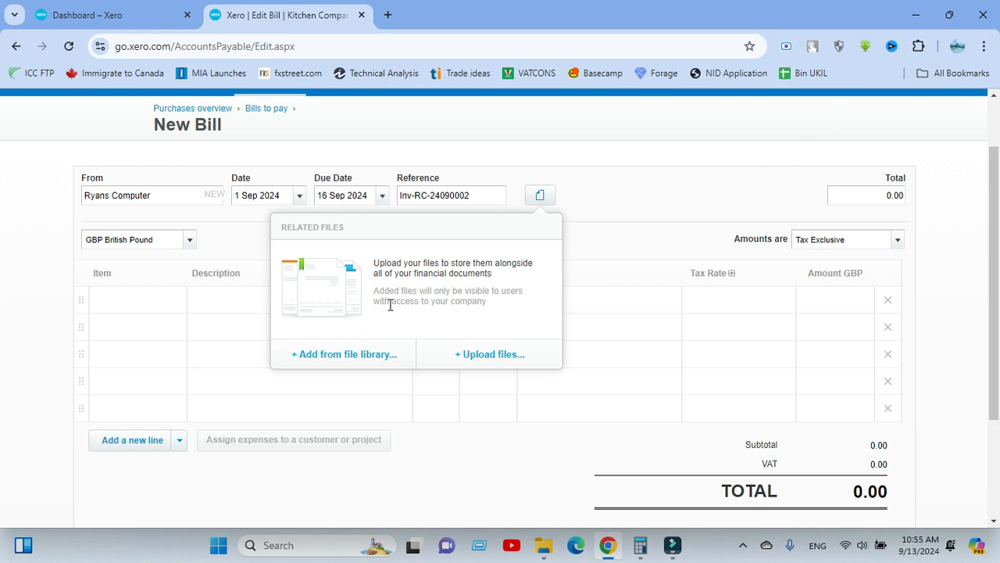
pyautogui.click(614, 207)
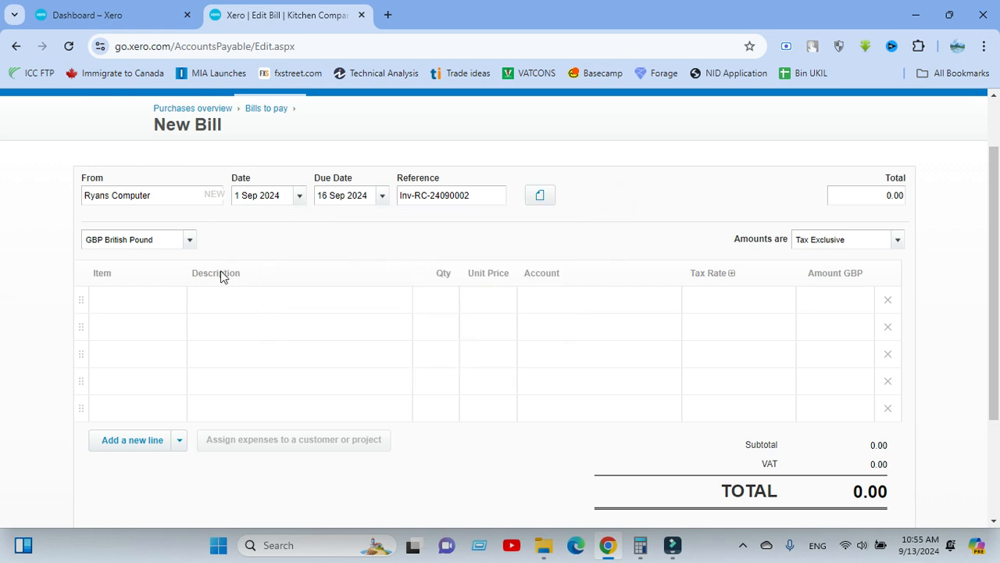
# Enter A4 Tech Mouse as the description of the bill's first line item.
pyautogui.click(234, 294)
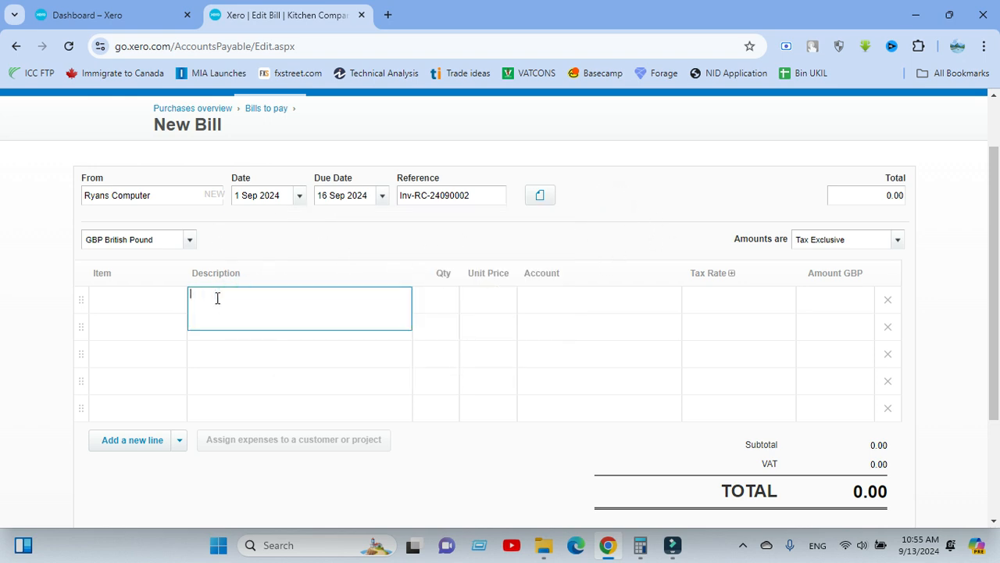
pyautogui.write('Mouse')
pyautogui.press('Home')
pyautogui.write('A4 Tech')
pyautogui.click(258, 297)
# Set the A4 Tech Mouse line to a quantity of 100 and a unit price of 350.
pyautogui.click(430, 297)
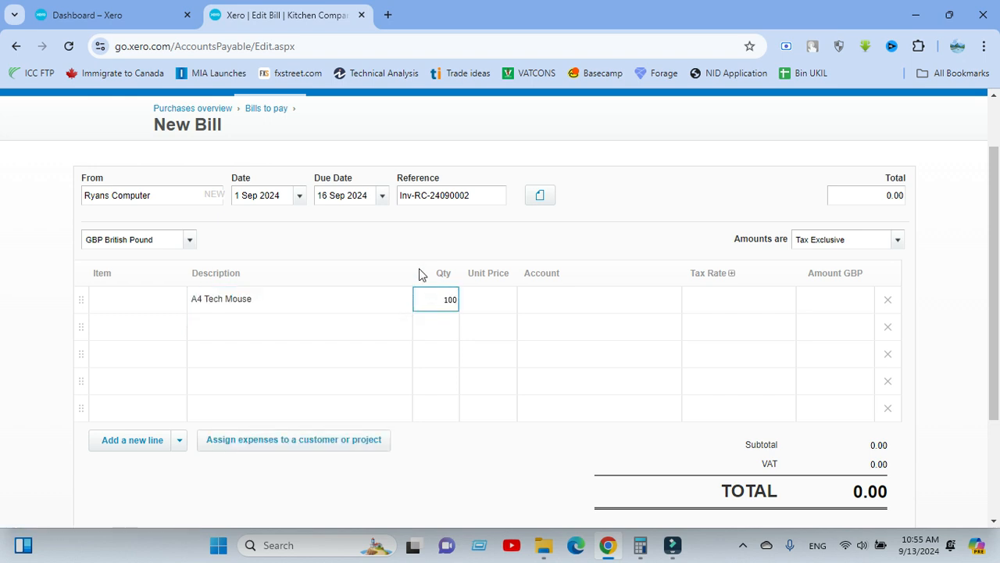
pyautogui.write('00')
pyautogui.click(411, 241)
pyautogui.click(493, 300)
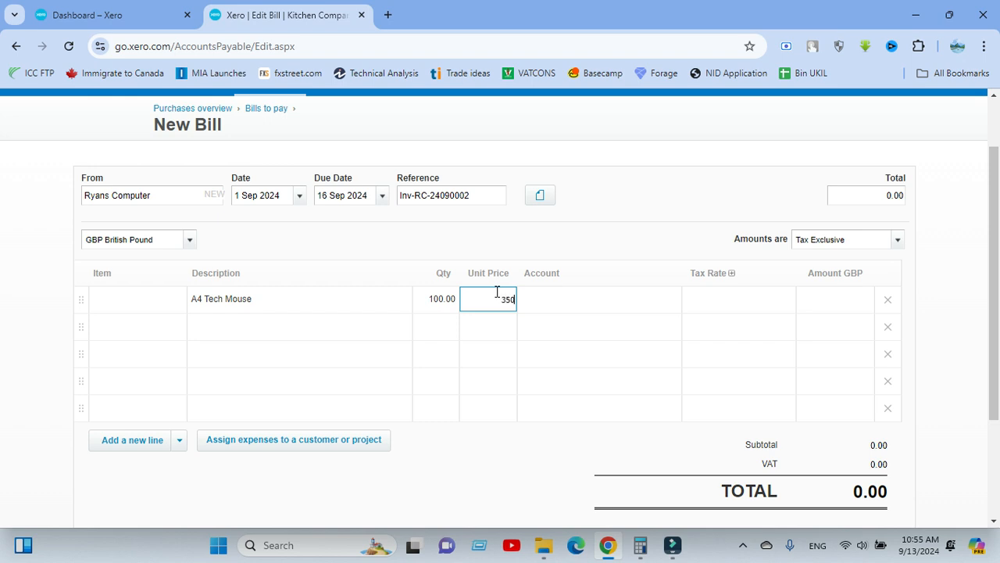
pyautogui.write('350')
pyautogui.press('Tab')
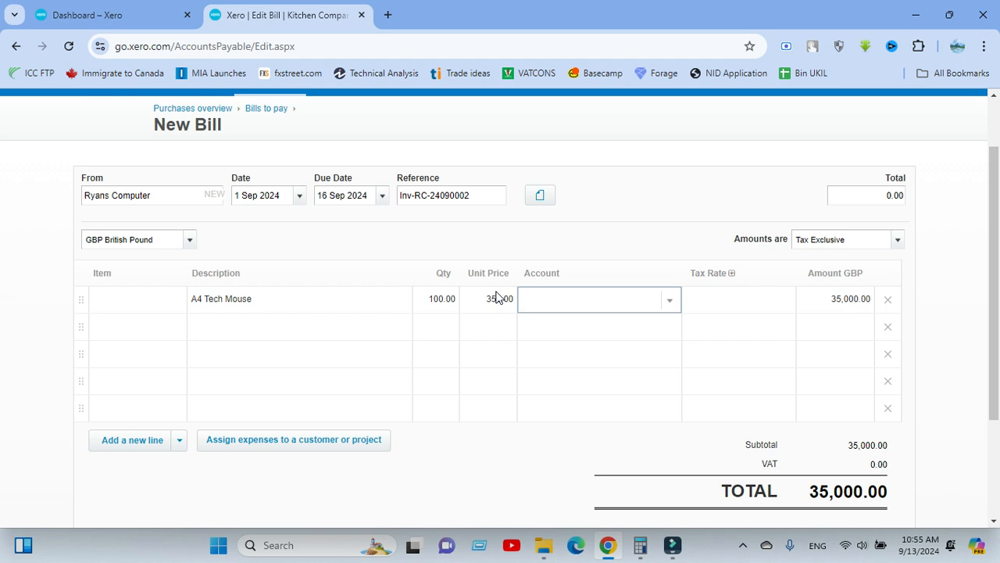
pyautogui.click(482, 227)
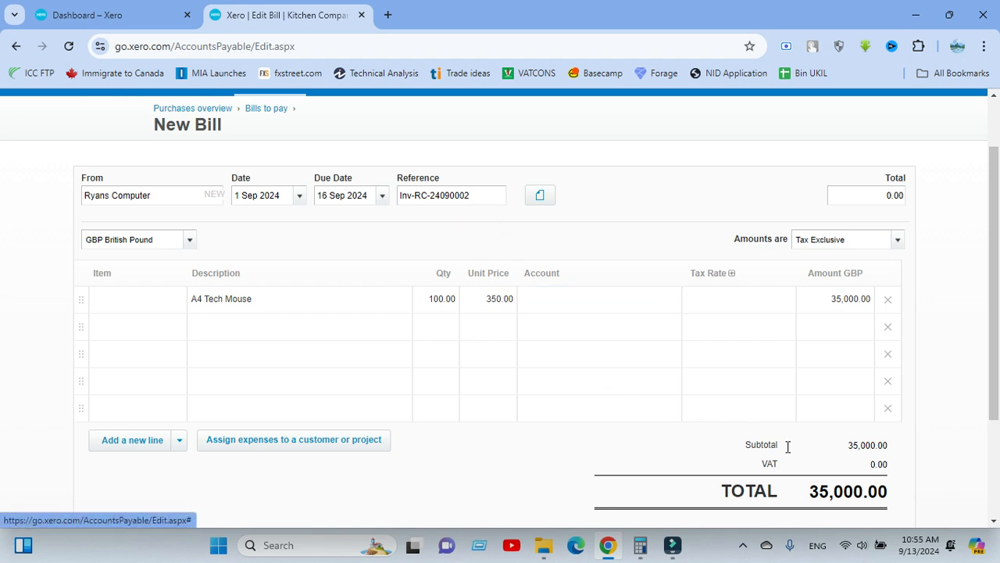
pyautogui.click(523, 449)
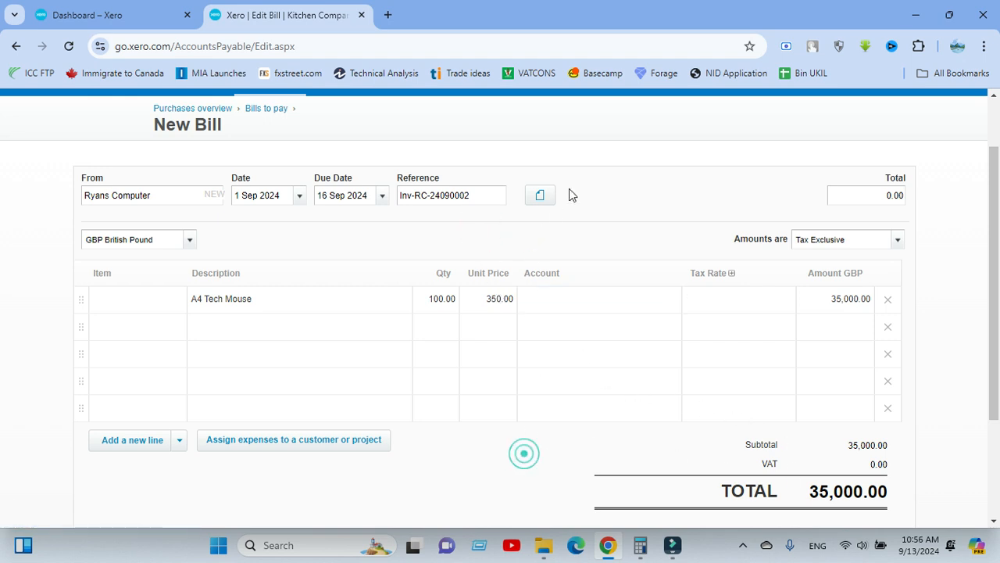
pyautogui.click(576, 238)
# Search the mouse line's account choices for "acc" and "com", and leave the account empty.
pyautogui.click(566, 298)
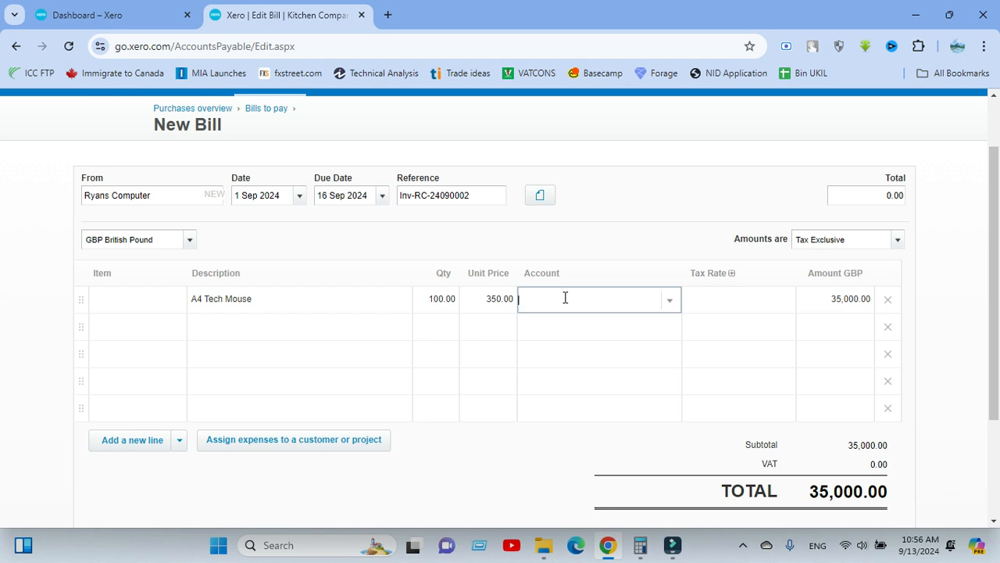
pyautogui.write('acce')
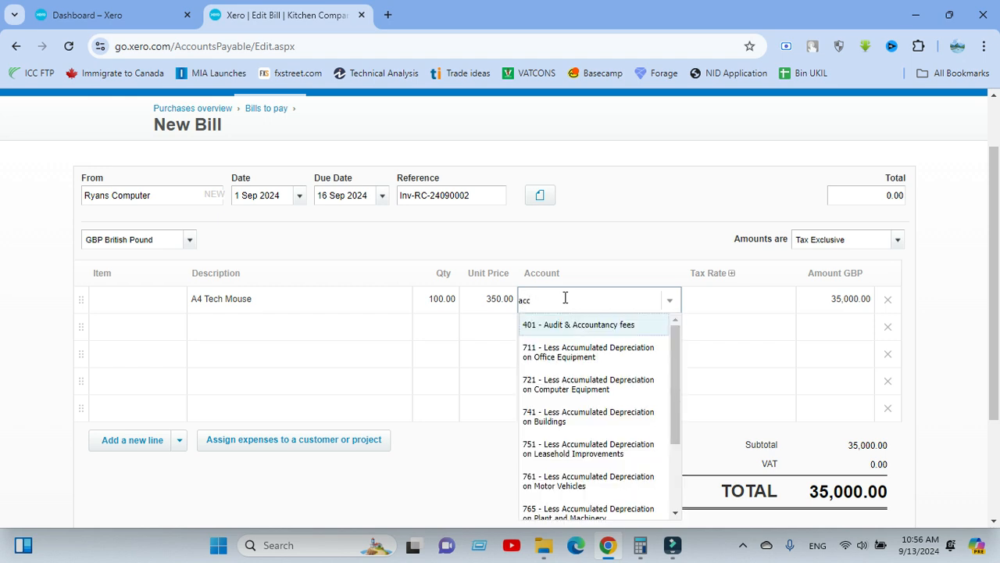
pyautogui.press('BackSpace')
pyautogui.press('BackSpace')
pyautogui.press('BackSpace')
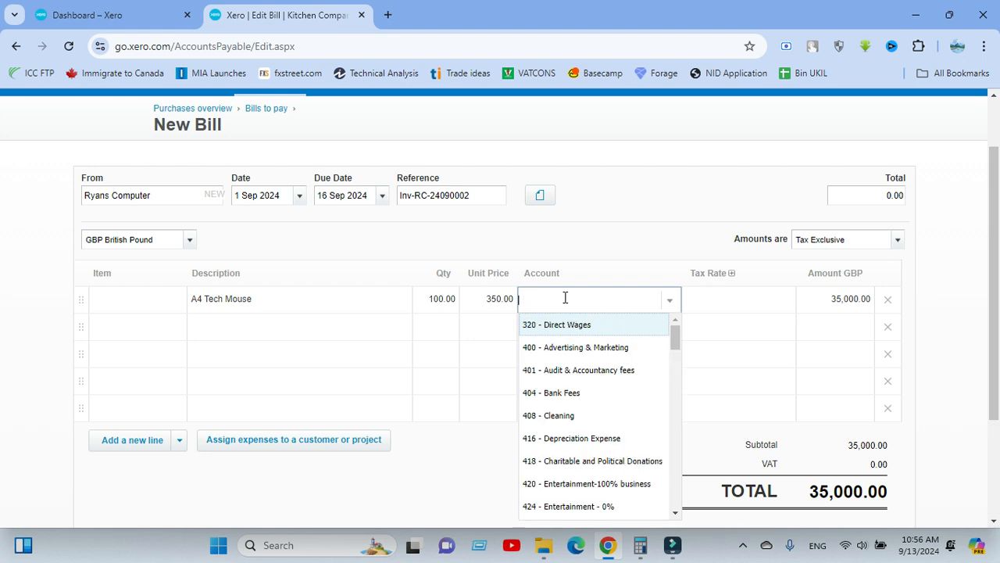
pyautogui.write('com')
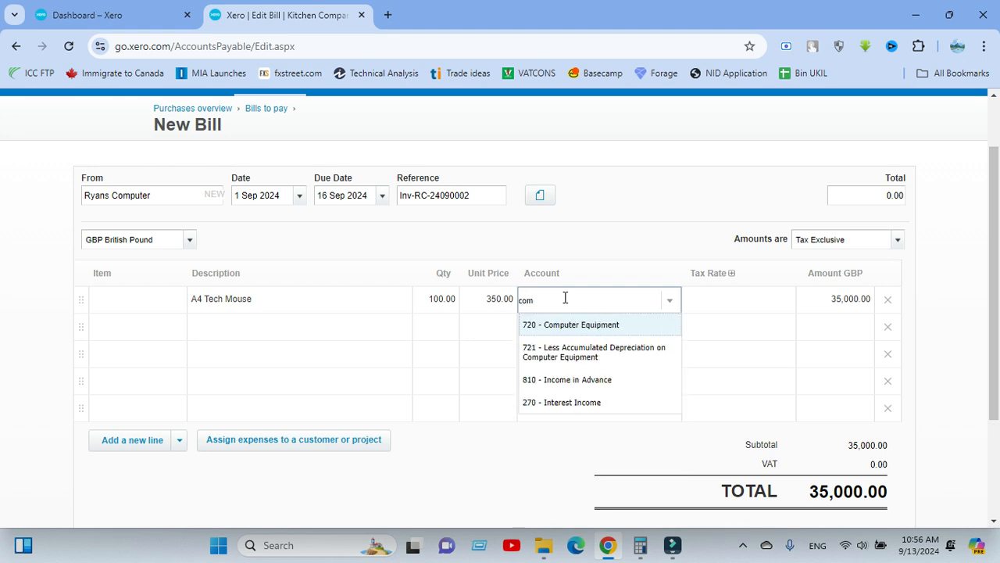
pyautogui.press('BackSpace')
pyautogui.press('BackSpace')
pyautogui.press('BackSpace')
pyautogui.click(595, 247)
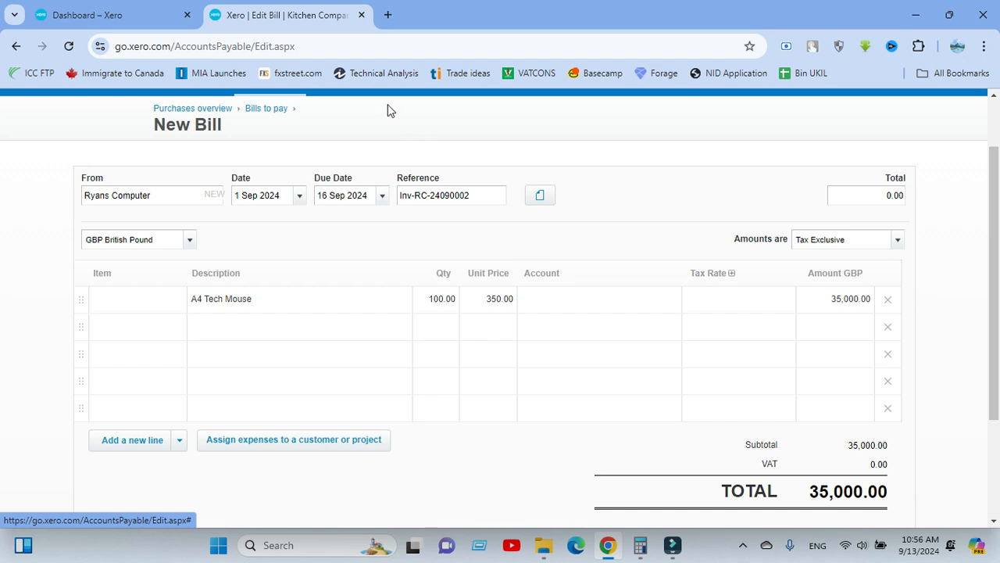
# Open the Advanced accounting page in a separate tab, examine its chart of accounts entry, and return to the new bill.
pyautogui.scroll(2, 359, 115)
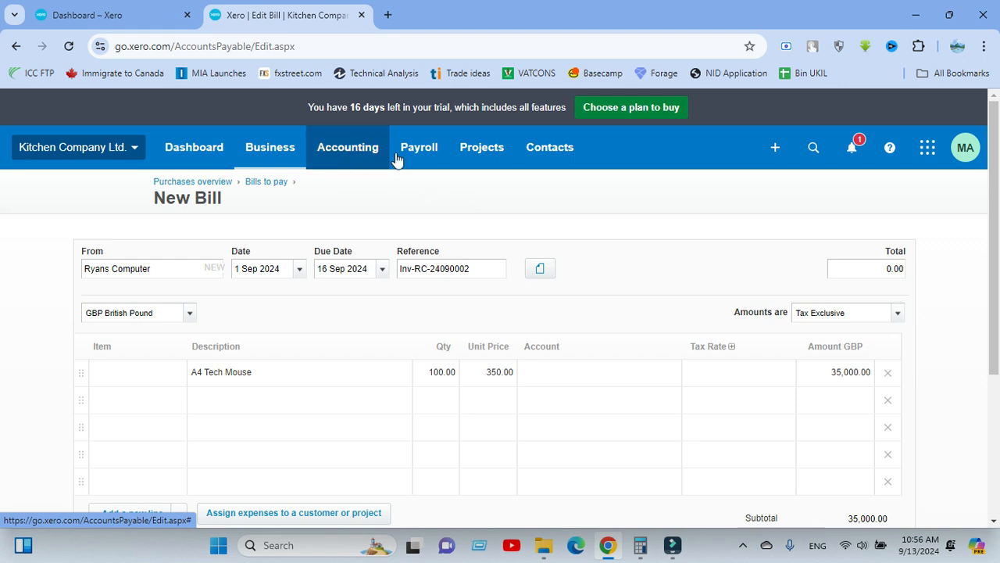
pyautogui.click(345, 152)
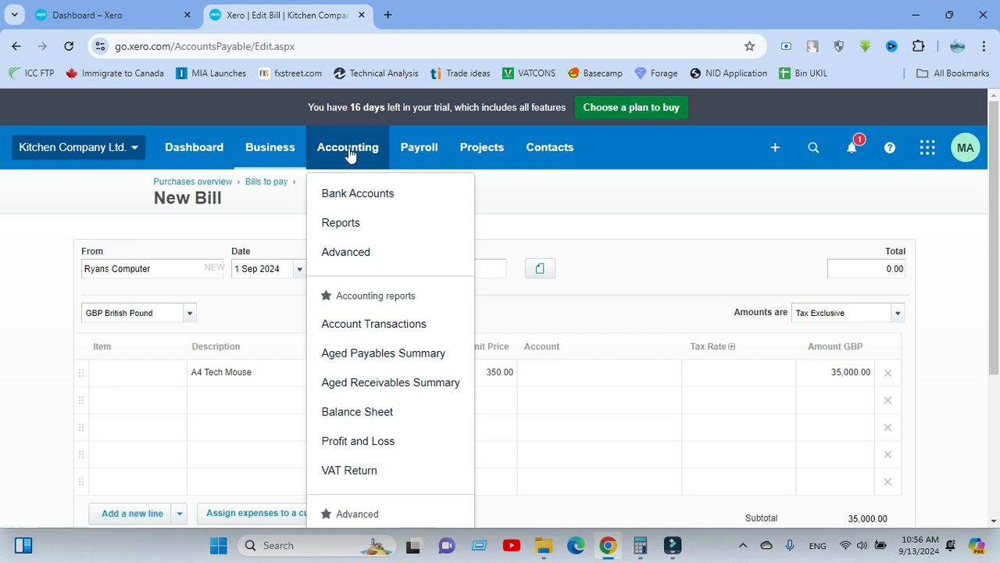
pyautogui.scroll(-2, 347, 287)
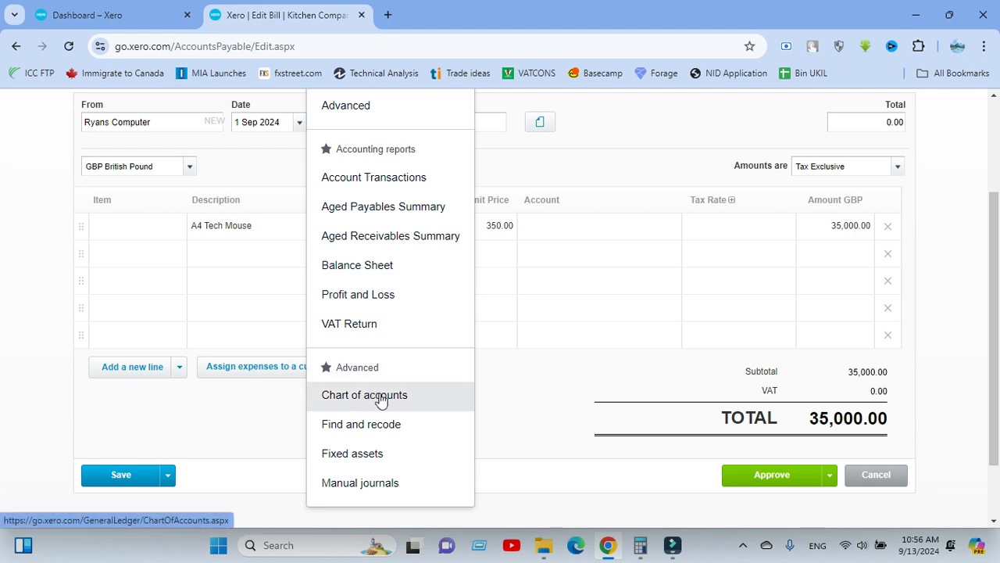
pyautogui.scroll(2, 357, 357)
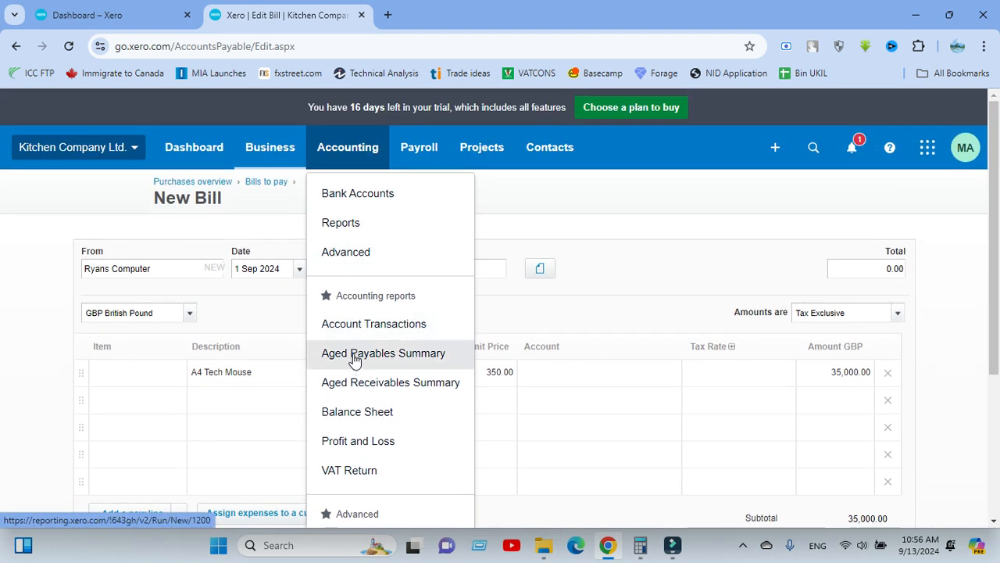
pyautogui.middleClick(352, 254)
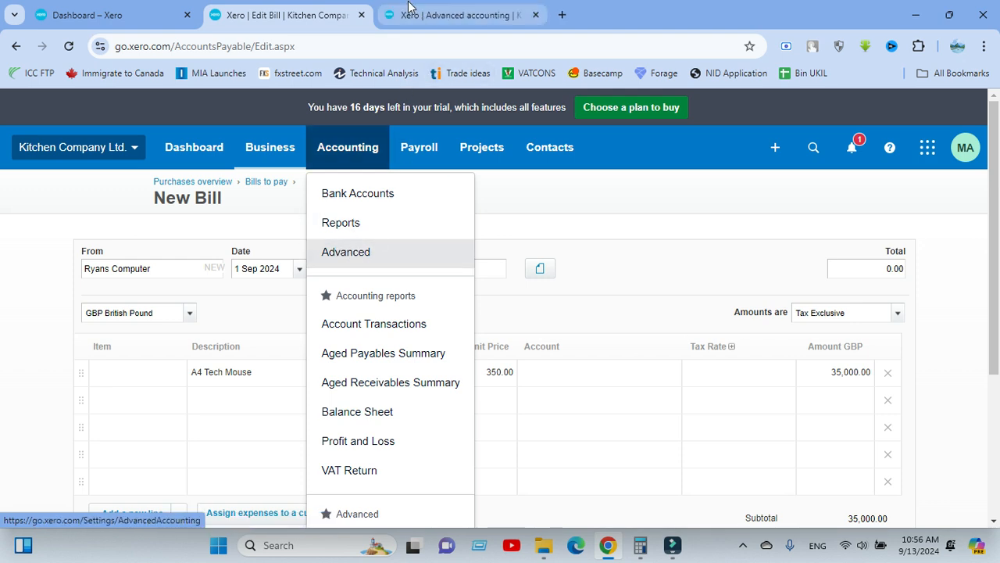
pyautogui.click(469, 13)
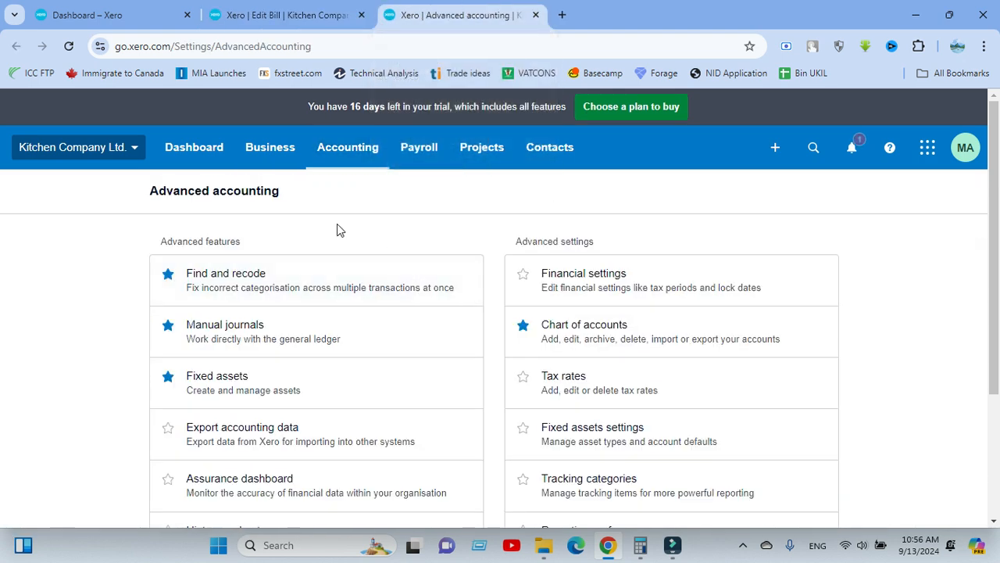
pyautogui.scroll(-3, 531, 219)
pyautogui.scroll(3, 505, 172)
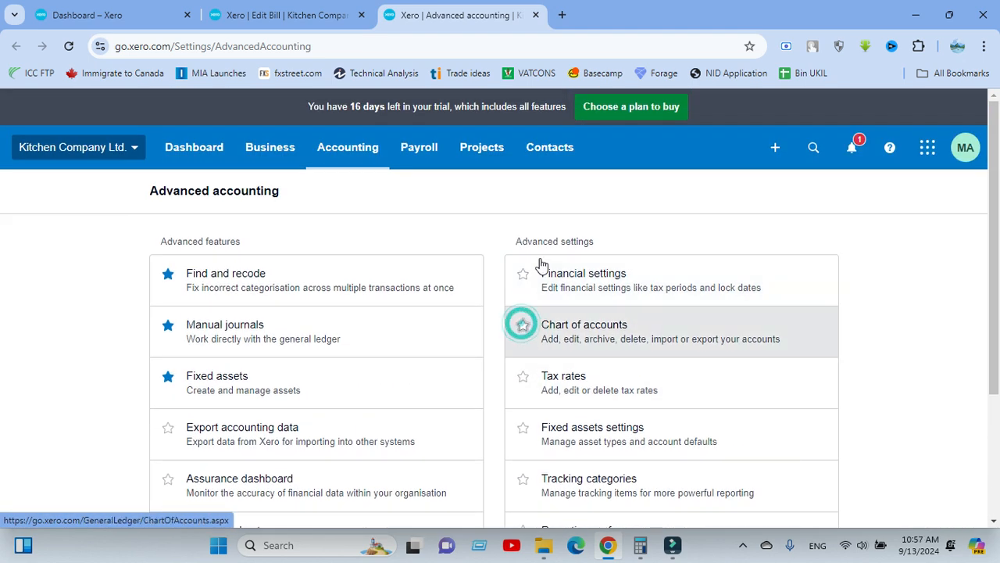
pyautogui.click(320, 20)
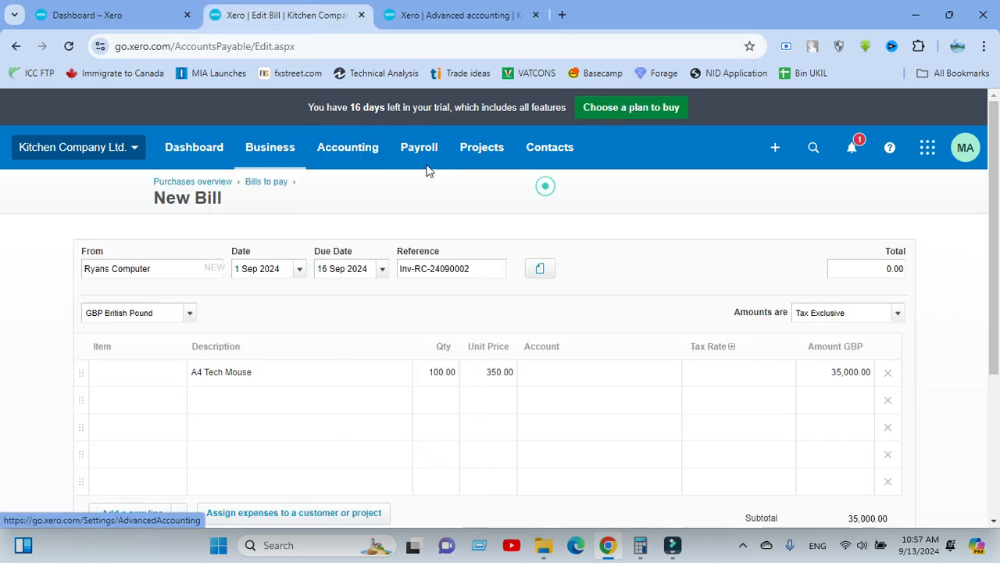
# Compare the Accounting shortcuts on the bill page and the Advanced accounting page for a chart of accounts entry.
pyautogui.click(367, 150)
pyautogui.scroll(-3, 373, 319)
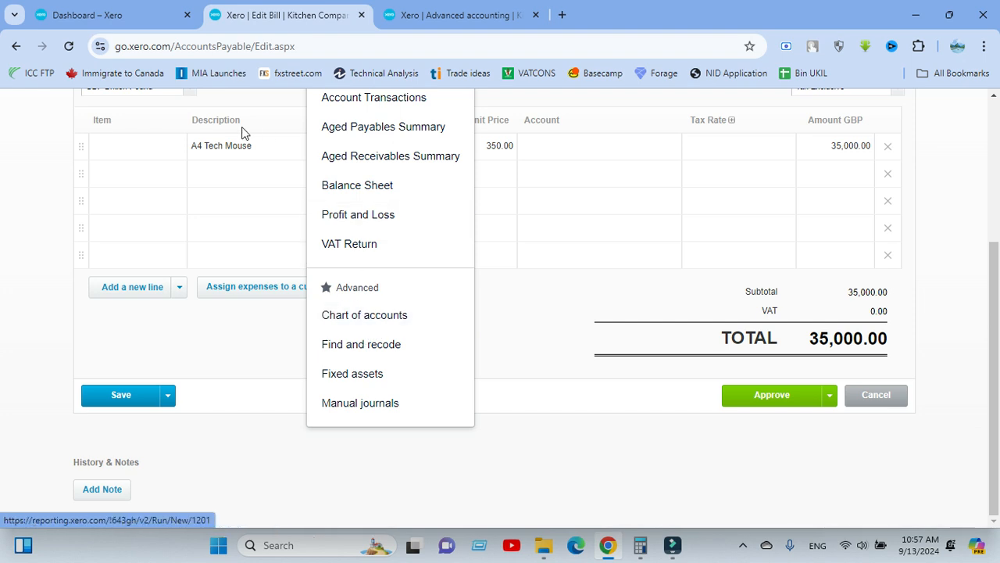
pyautogui.click(449, 18)
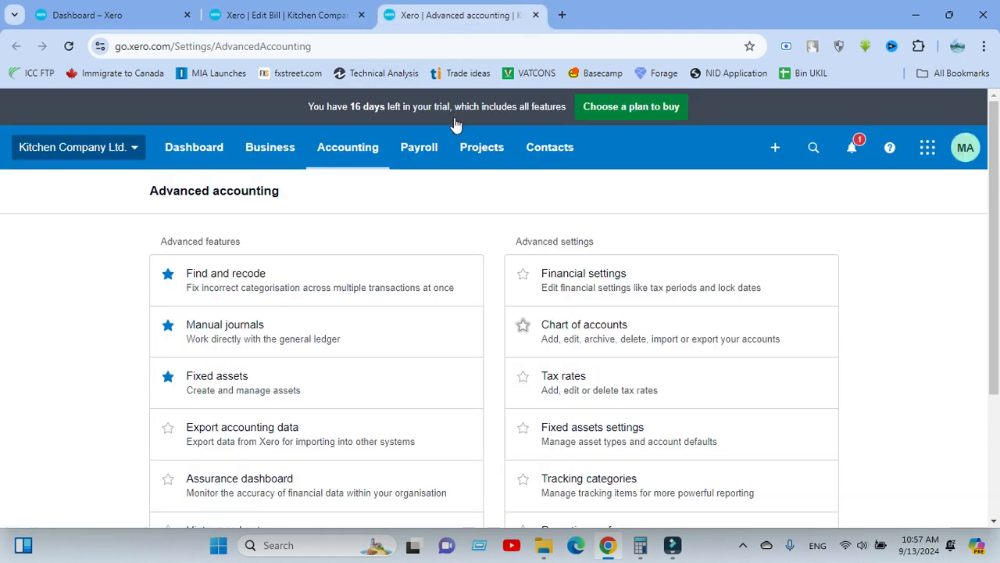
pyautogui.click(352, 152)
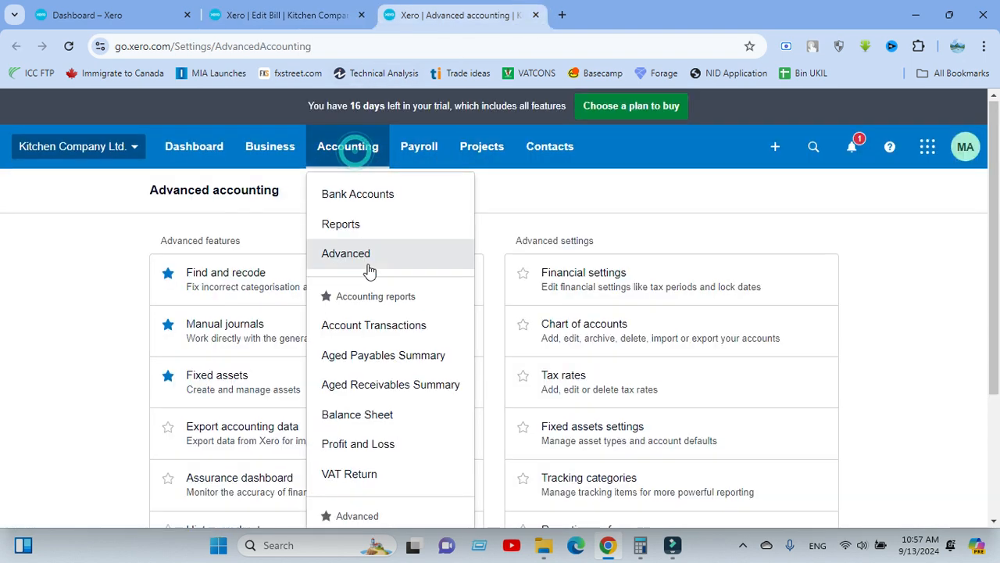
pyautogui.scroll(-3, 323, 245)
pyautogui.scroll(2, 355, 279)
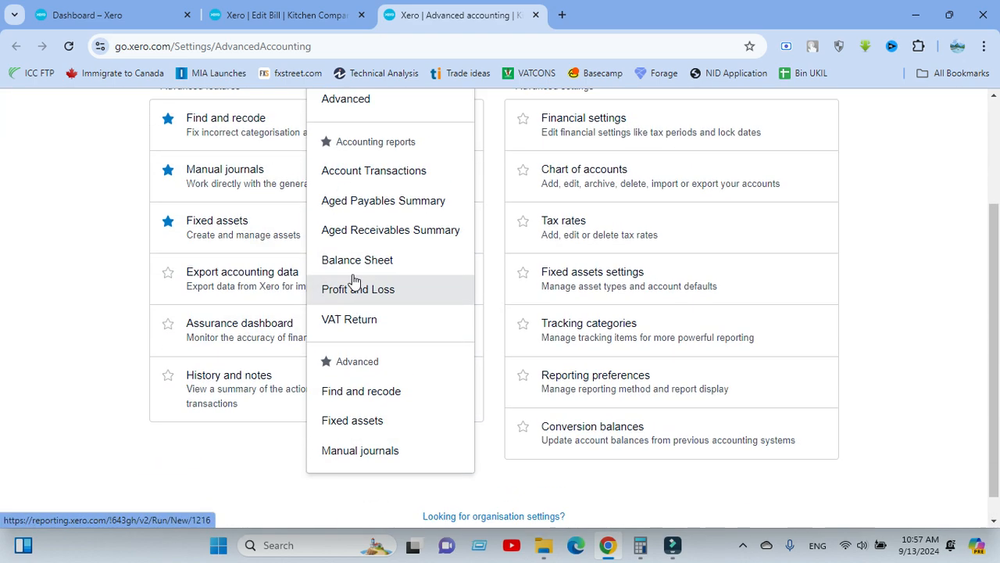
pyautogui.scroll(-2, 370, 346)
pyautogui.scroll(2, 370, 232)
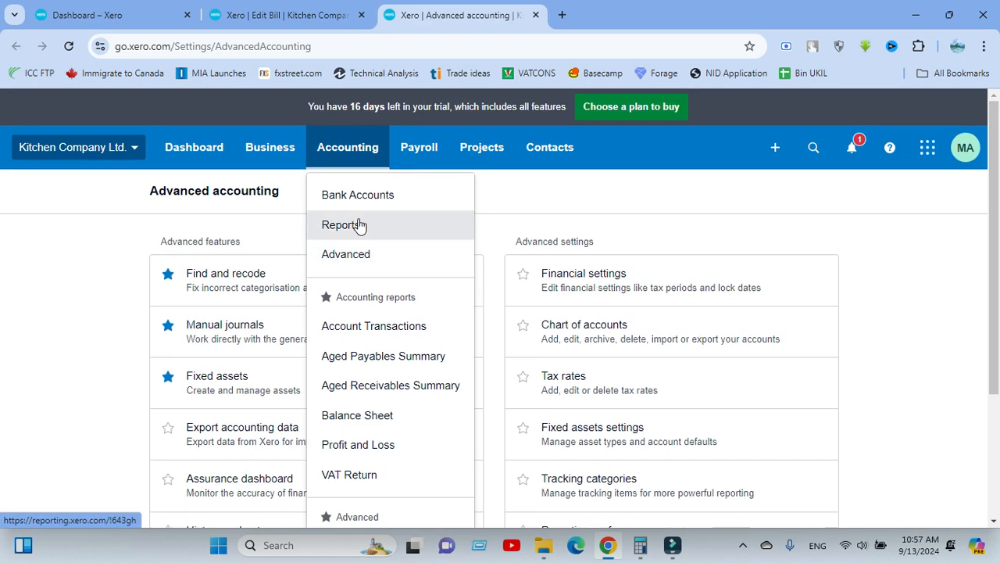
pyautogui.scroll(-2, 343, 343)
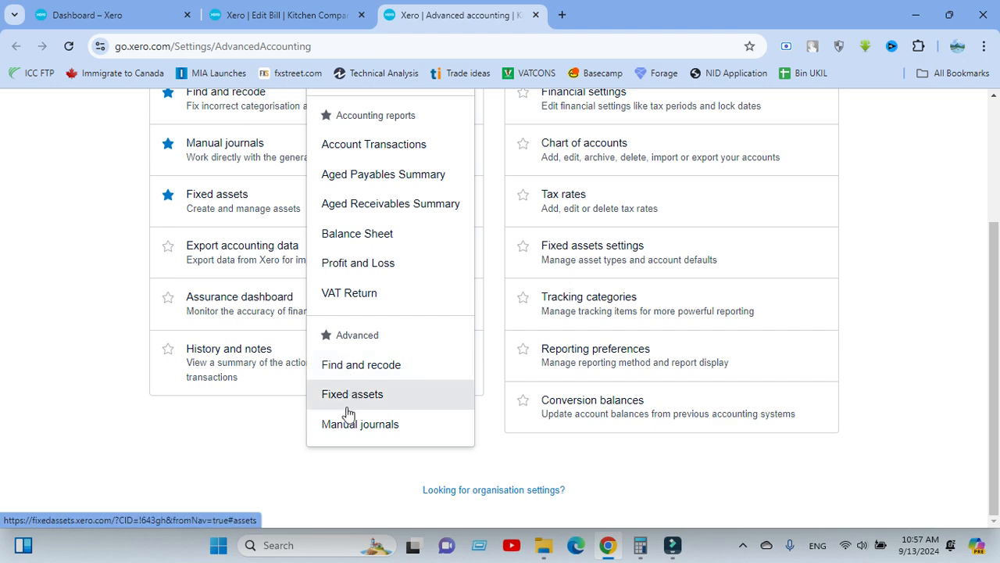
pyautogui.scroll(2, 501, 277)
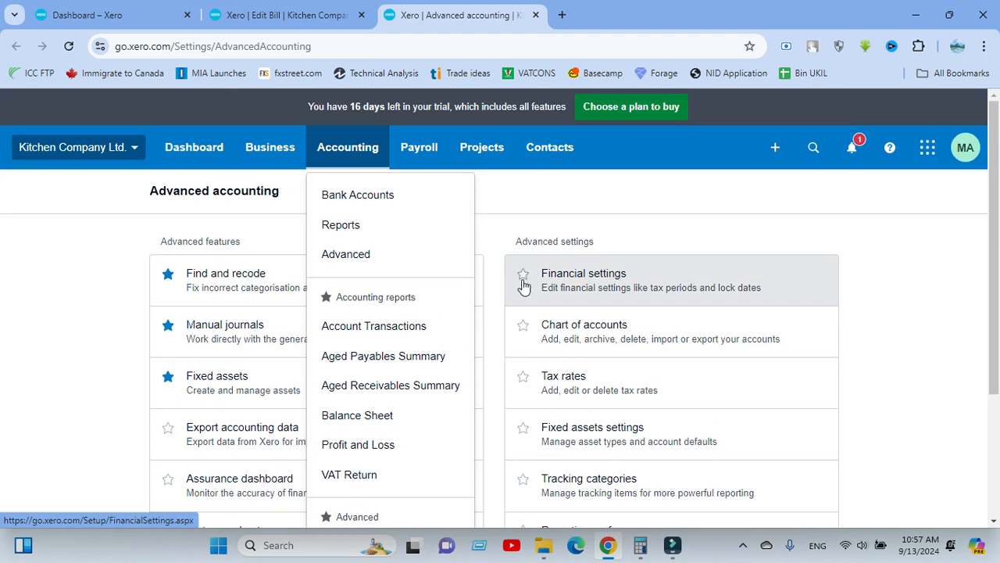
pyautogui.click(507, 208)
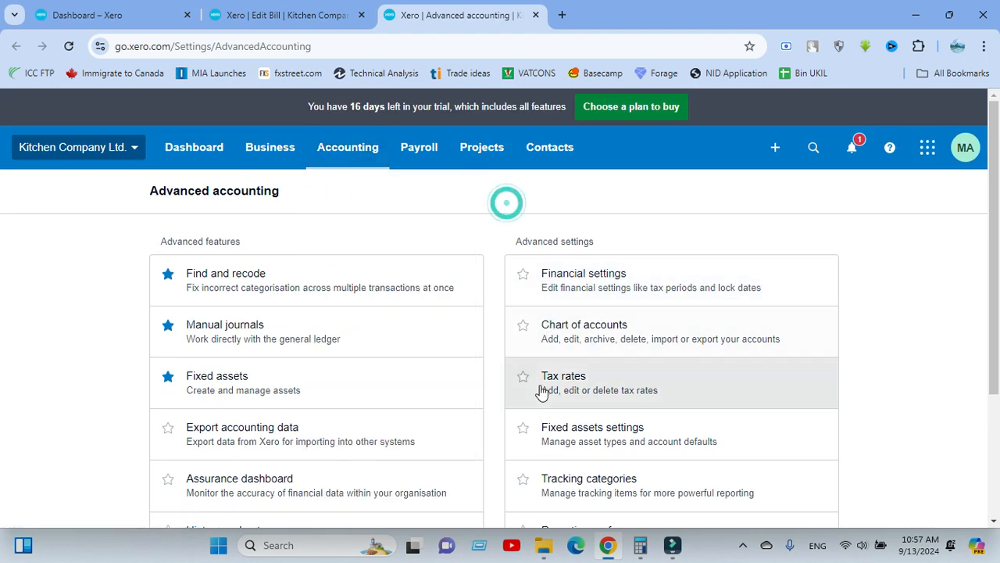
# Mark Chart of accounts as a favourite in the advanced settings and open the chart of accounts.
pyautogui.click(523, 324)
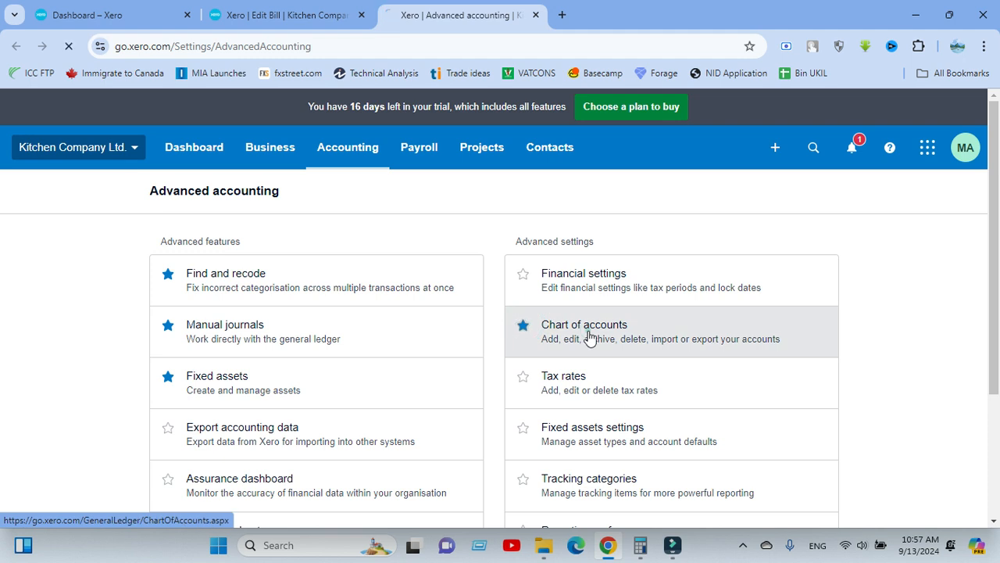
pyautogui.click(587, 332)
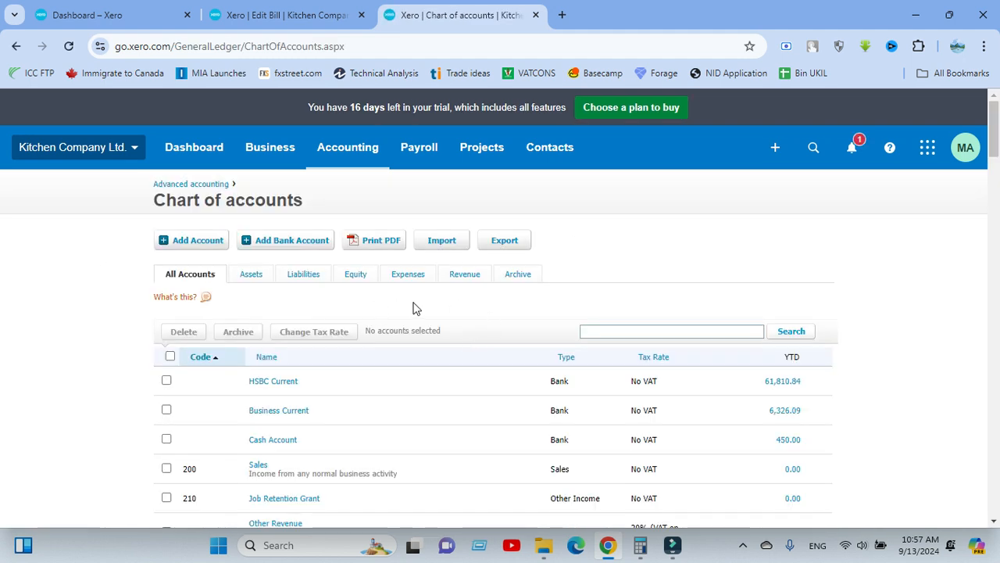
pyautogui.click(621, 332)
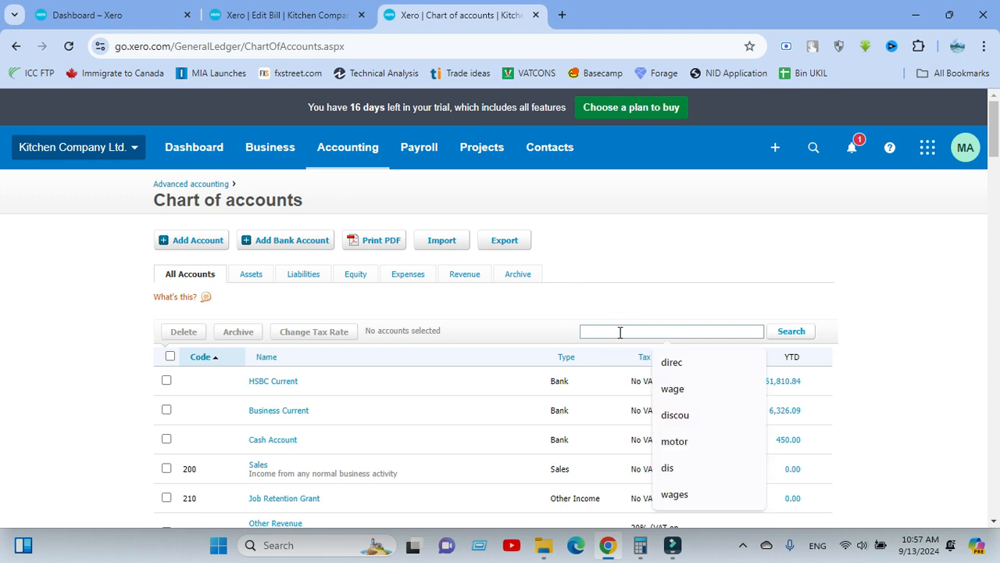
# Start adding a new account to the chart of accounts with the account type Expense.
pyautogui.click(194, 242)
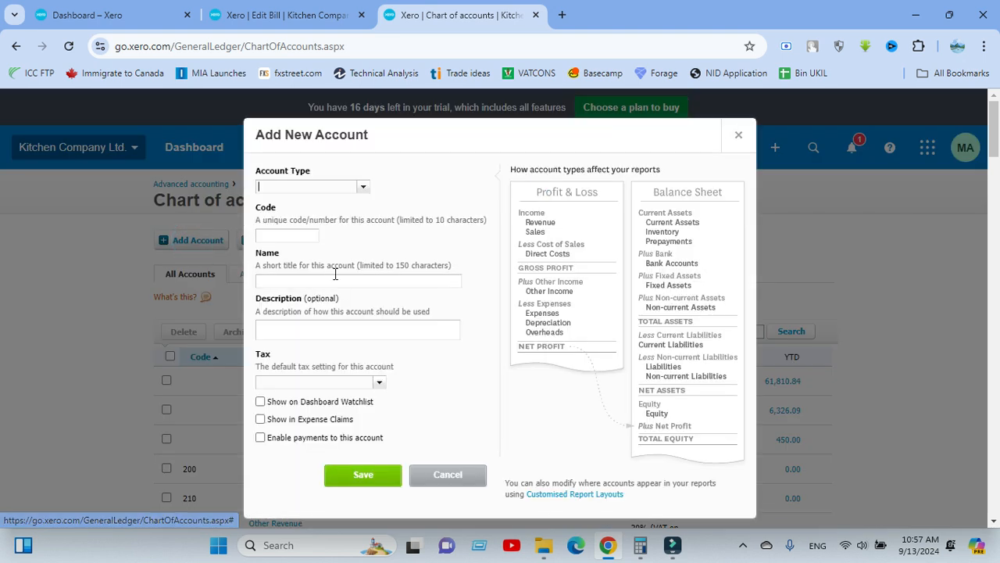
pyautogui.click(362, 190)
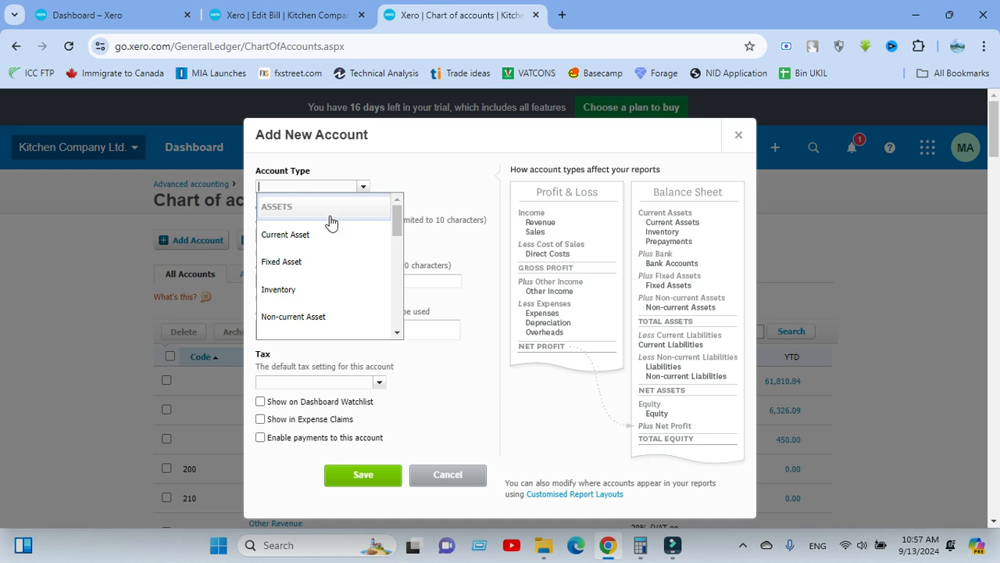
pyautogui.scroll(-5, 367, 243)
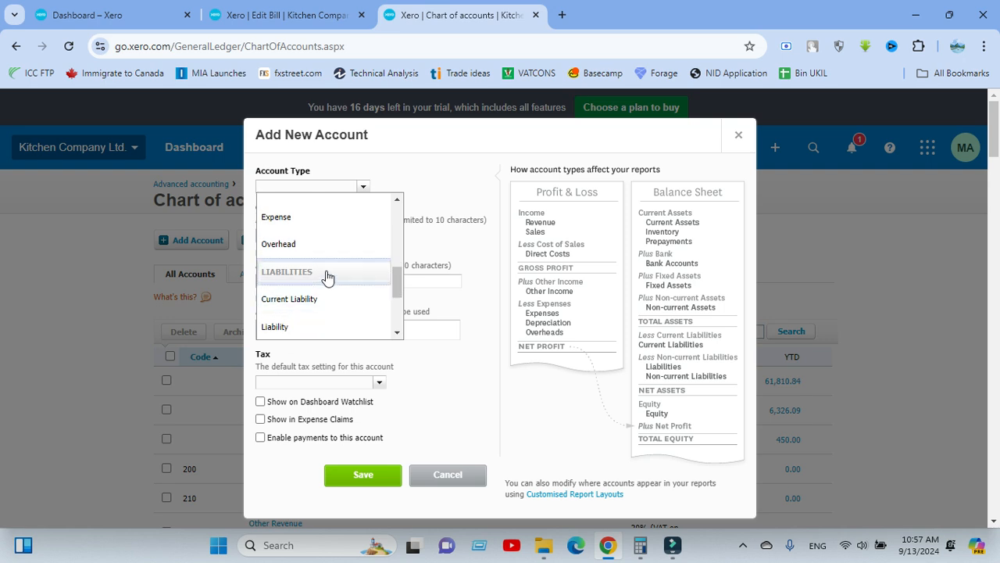
pyautogui.scroll(2, 312, 282)
pyautogui.click(298, 290)
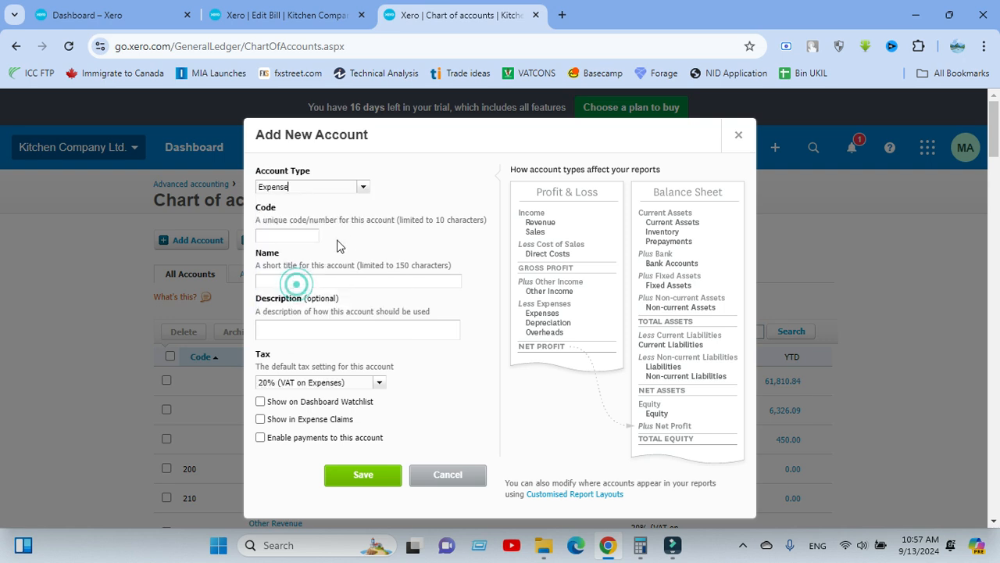
# Check the account codes already in use and give the new expense account the code 453.
pyautogui.click(297, 238)
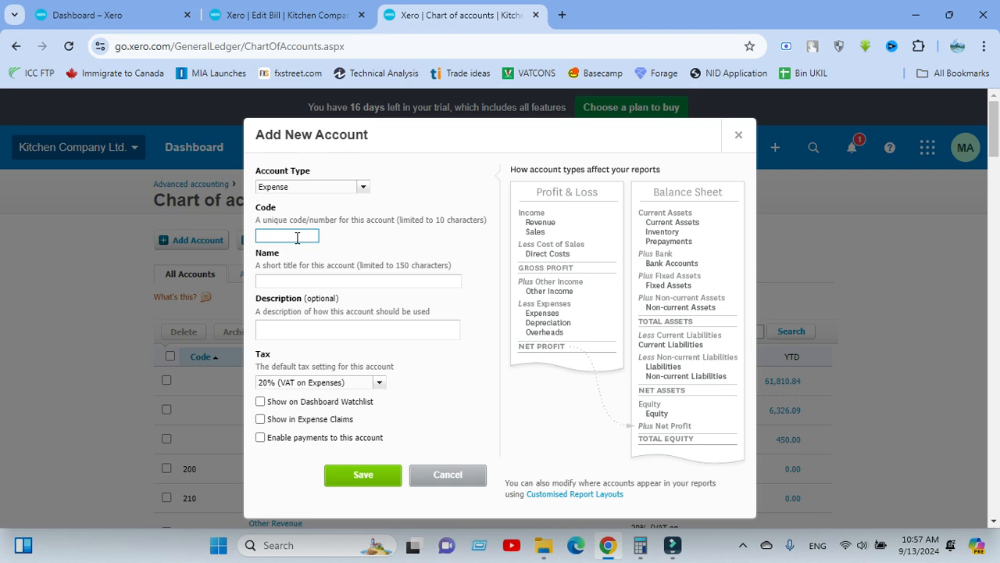
pyautogui.scroll(-4, 59, 275)
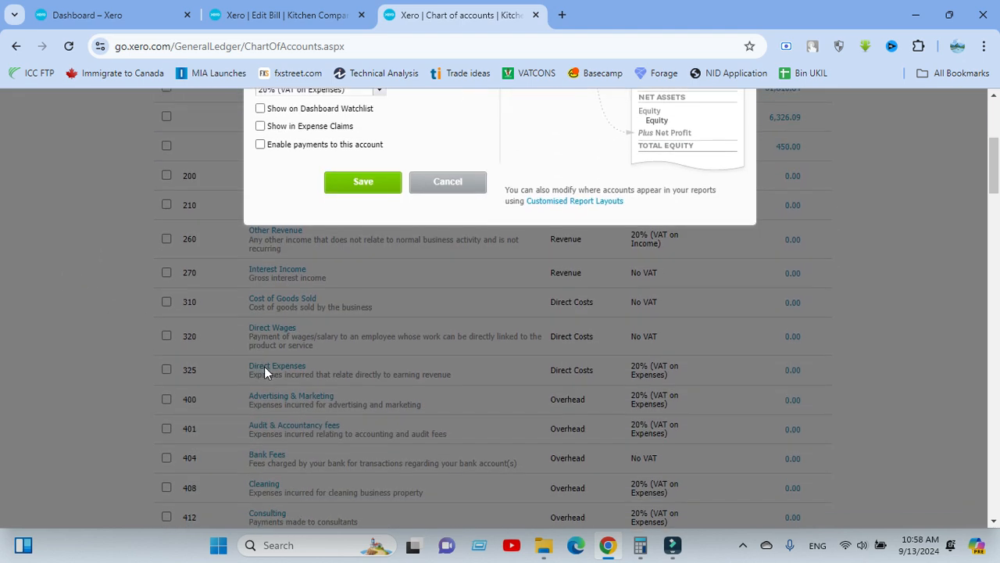
pyautogui.scroll(-3, 224, 371)
pyautogui.scroll(7, 193, 386)
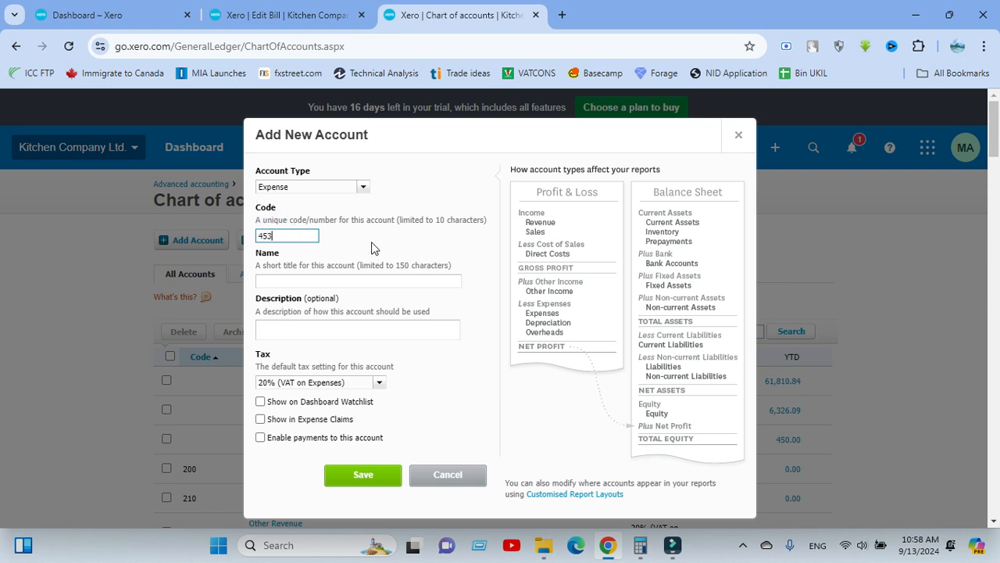
# Review the existing account names and name the new expense account Computer Accessories.
pyautogui.click(285, 297)
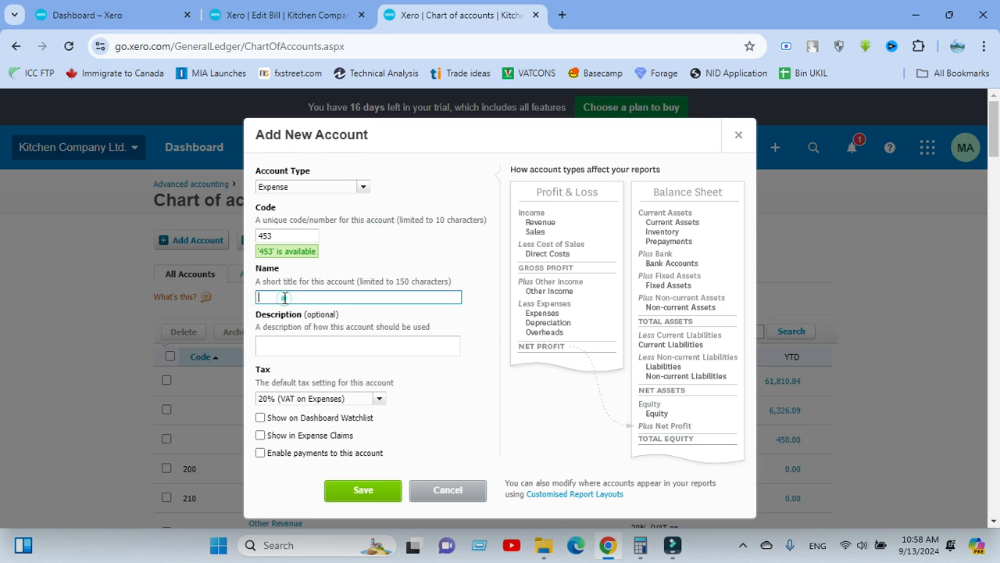
pyautogui.scroll(-5, 205, 316)
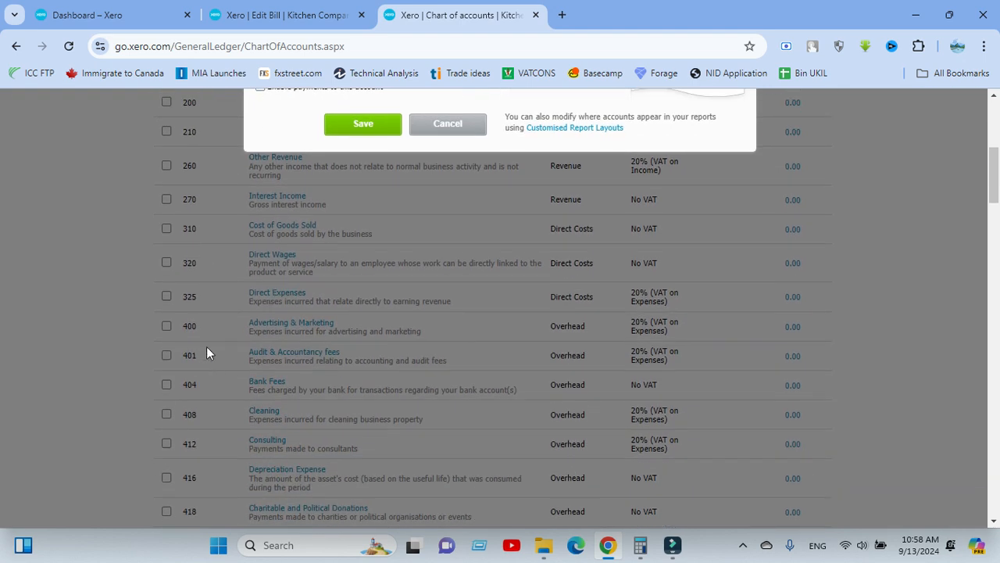
pyautogui.scroll(3, 227, 324)
pyautogui.scroll(-2, 205, 360)
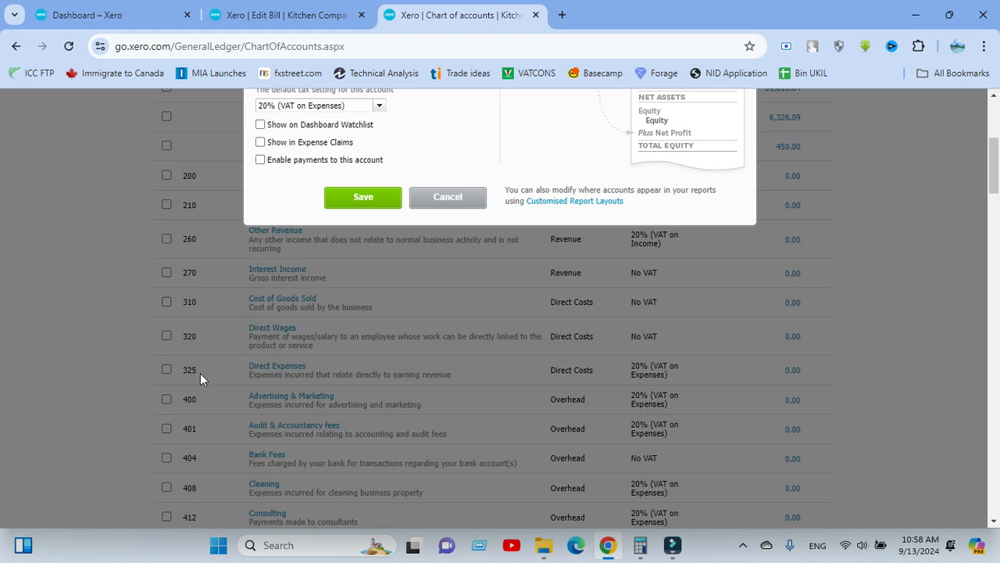
pyautogui.scroll(-5, 226, 322)
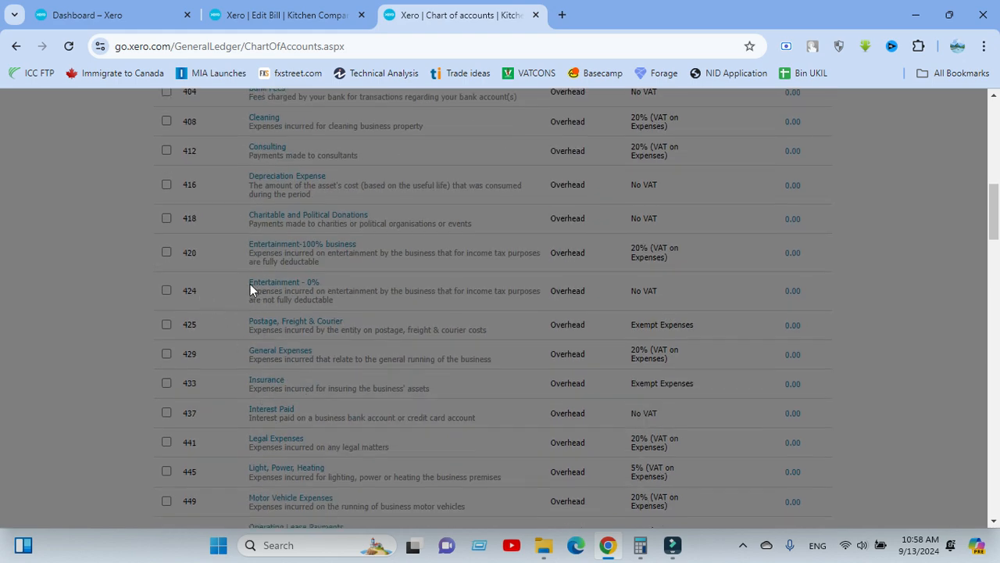
pyautogui.scroll(5, 285, 322)
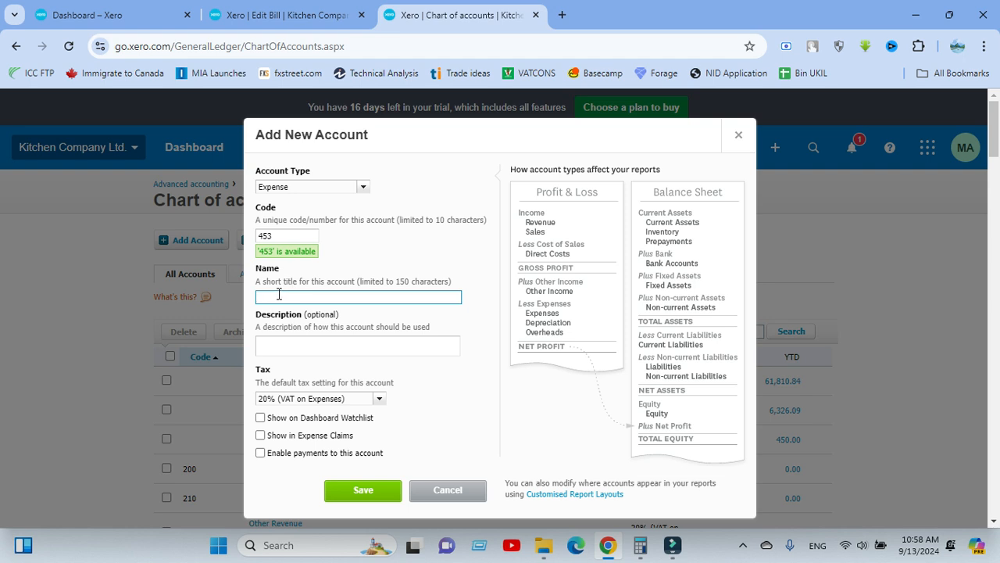
pyautogui.click(278, 295)
pyautogui.click(277, 296)
pyautogui.click(376, 254)
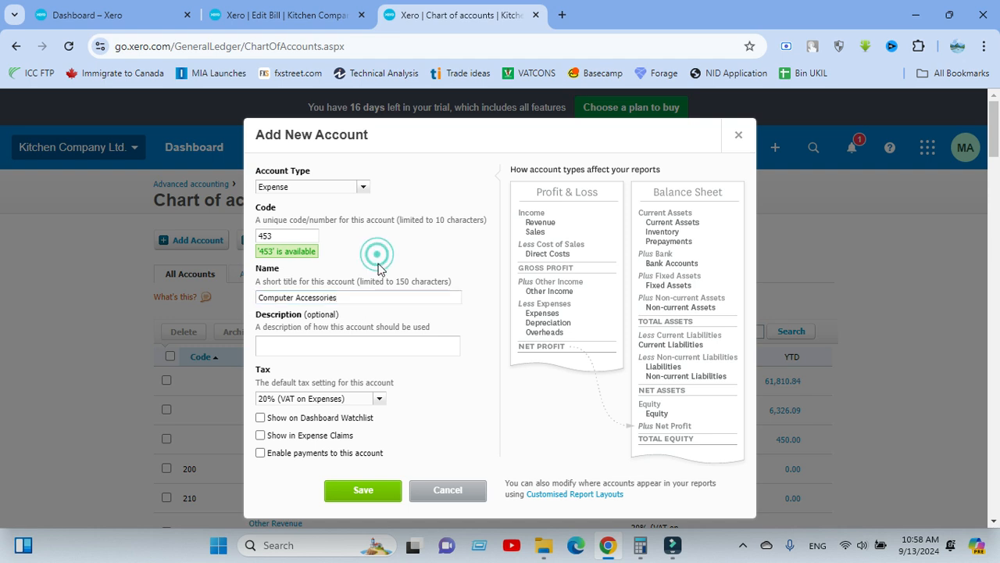
# Set the Computer Accessories account's default tax to No VAT and save the account.
pyautogui.click(375, 400)
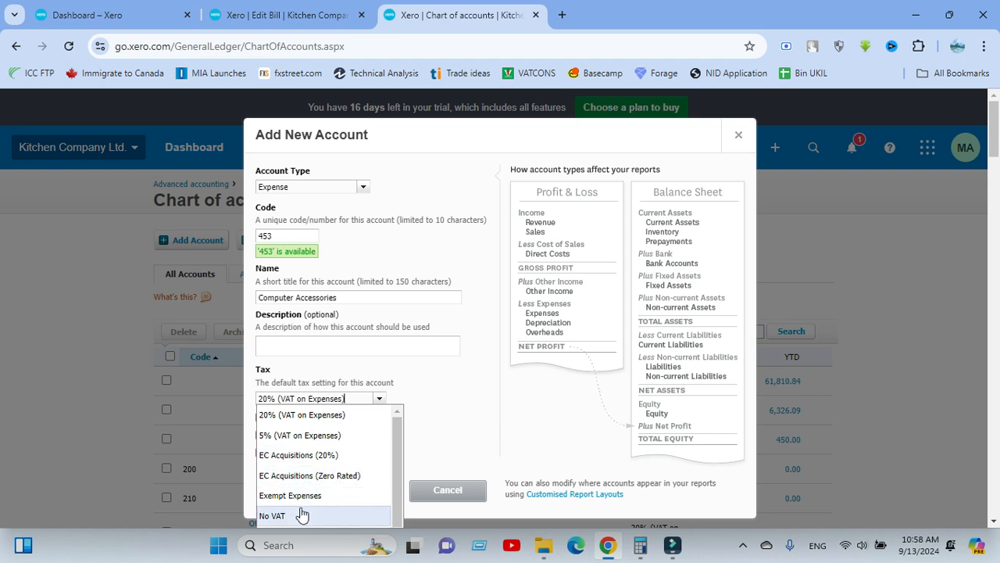
pyautogui.click(302, 514)
pyautogui.click(413, 406)
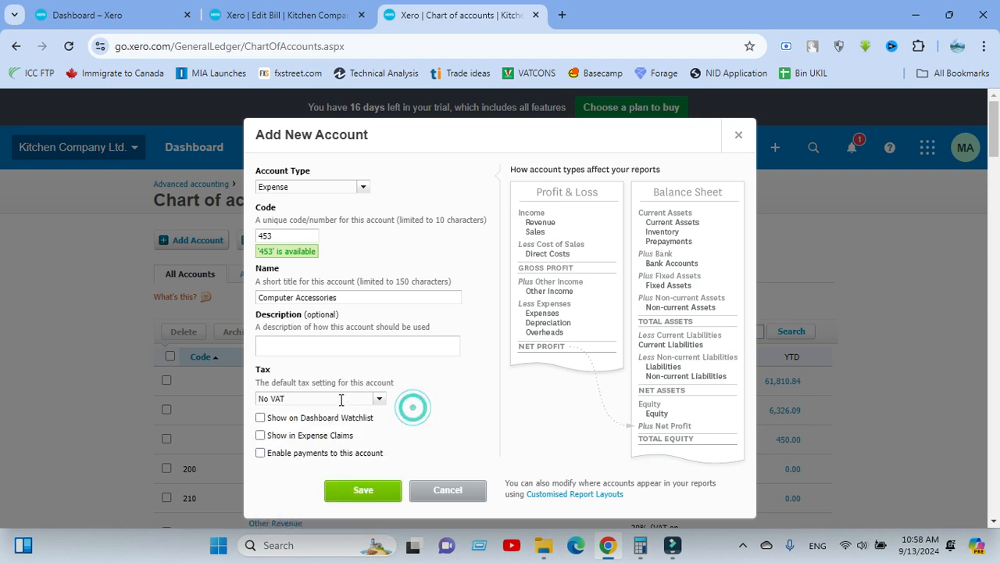
pyautogui.click(411, 392)
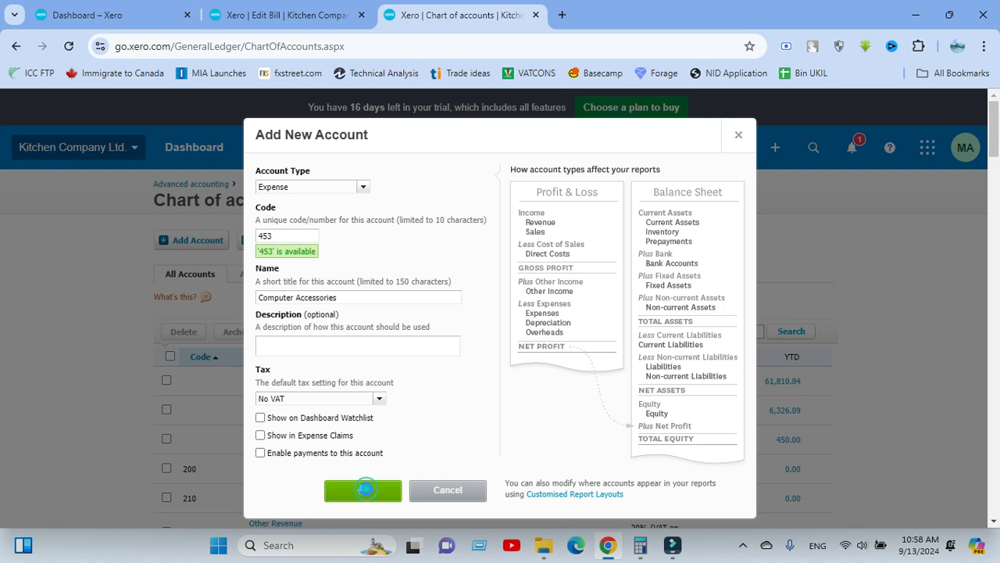
pyautogui.click(364, 488)
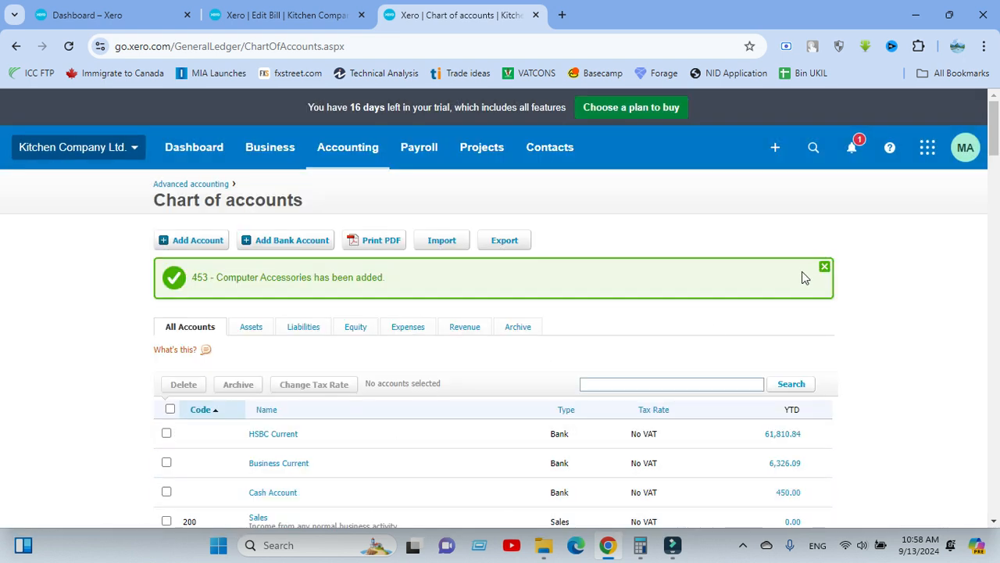
pyautogui.click(824, 266)
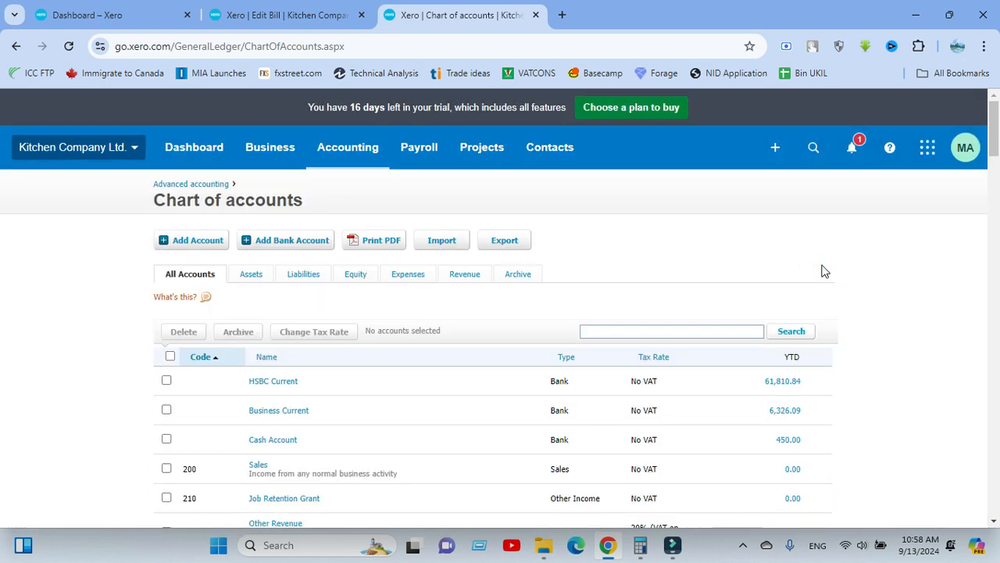
# Return to the new bill and review the mouse line's description and the bill's reference.
pyautogui.click(281, 15)
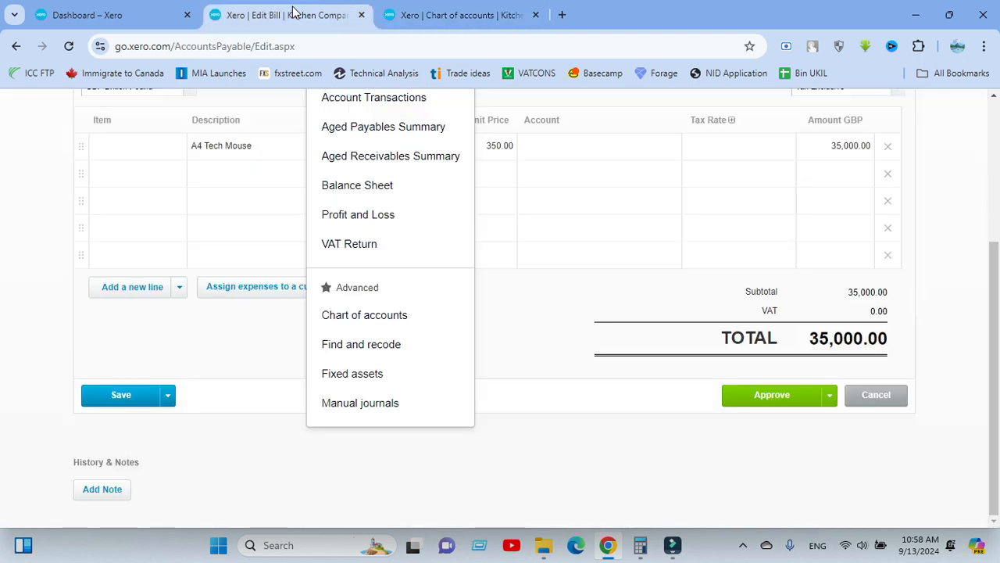
pyautogui.scroll(3, 512, 313)
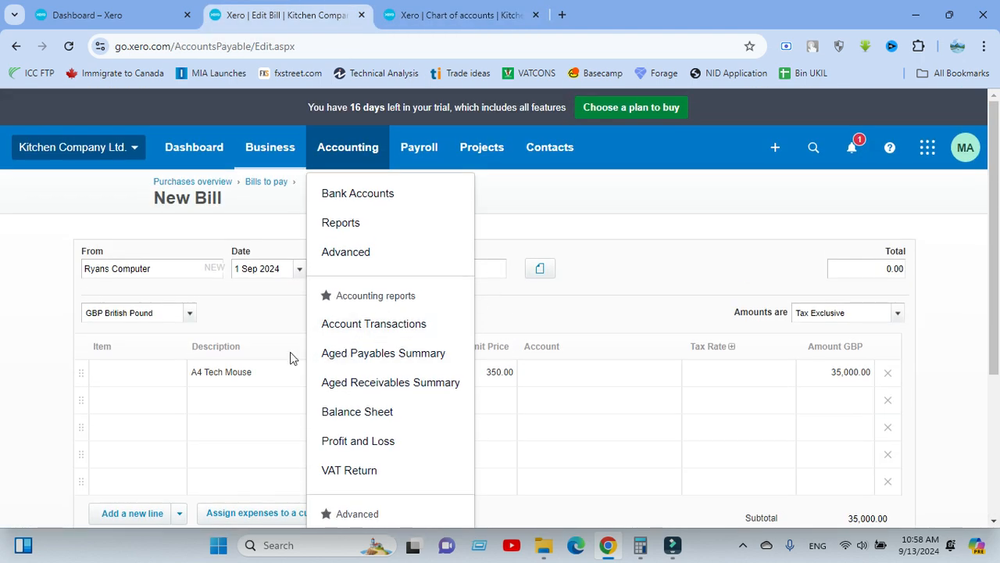
pyautogui.click(251, 360)
pyautogui.doubleClick(235, 366)
pyautogui.click(257, 364)
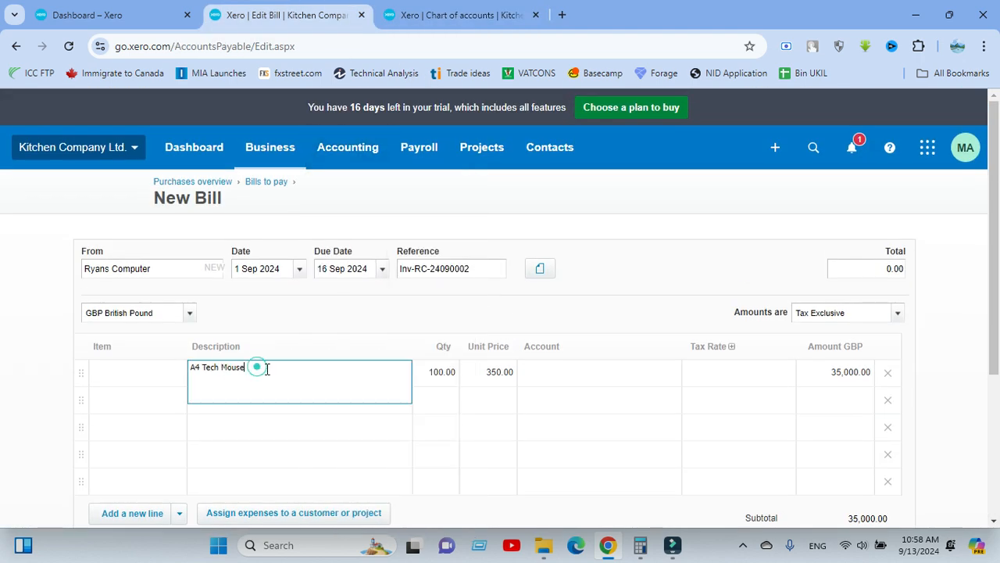
pyautogui.click(266, 368)
pyautogui.click(482, 275)
pyautogui.moveTo(482, 274); pyautogui.dragTo(401, 272)
pyautogui.hotkey('ctrl', 'c')
pyautogui.click(540, 223)
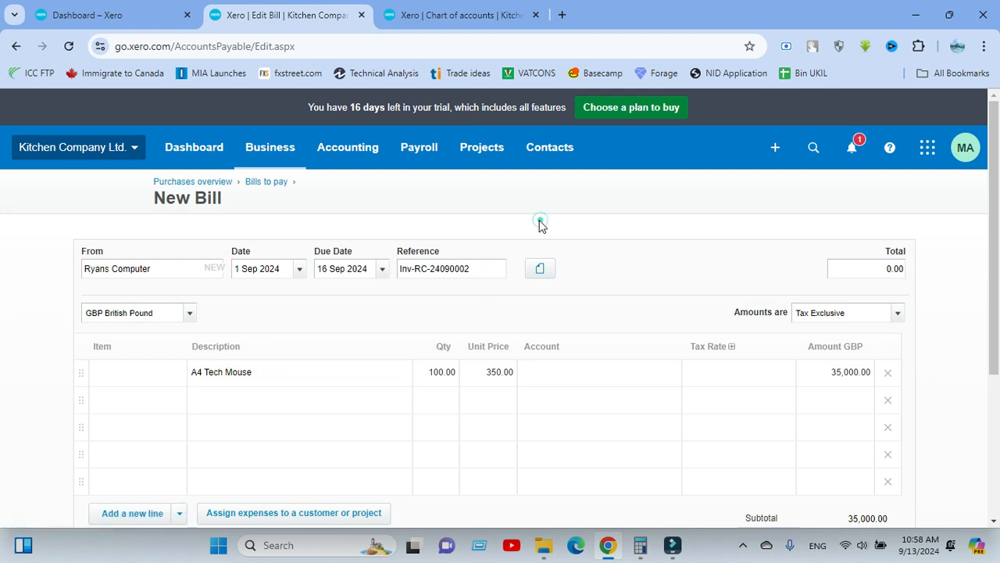
# Reload the new bill page and enter Ryans Computer as a new contact for the supplier.
pyautogui.click(68, 46)
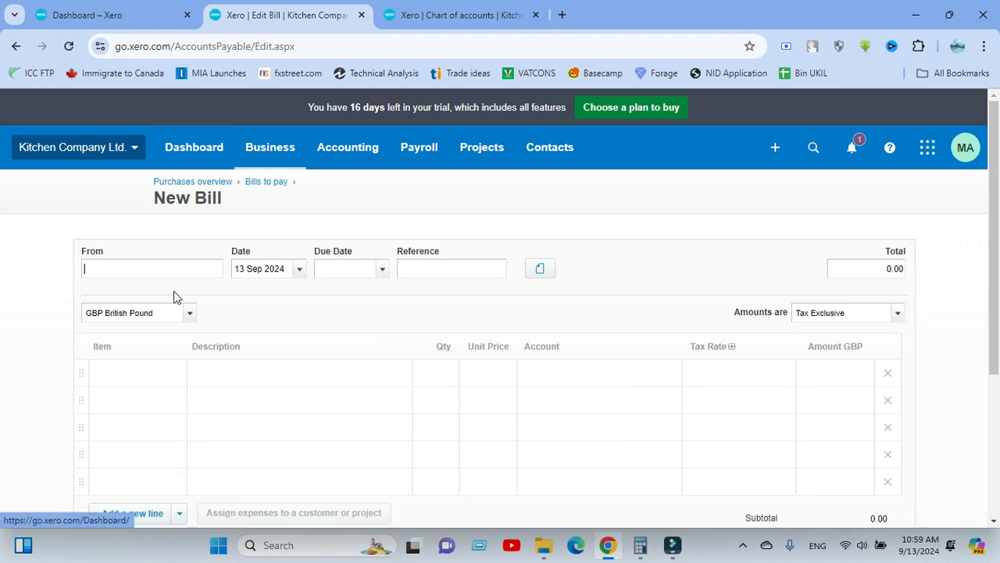
pyautogui.click(159, 269)
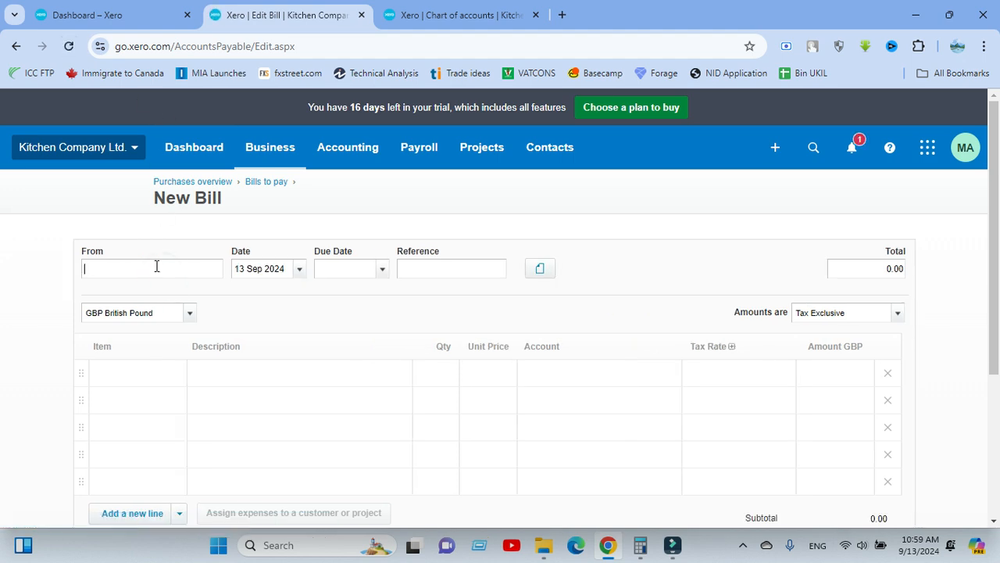
pyautogui.write('Ryan')
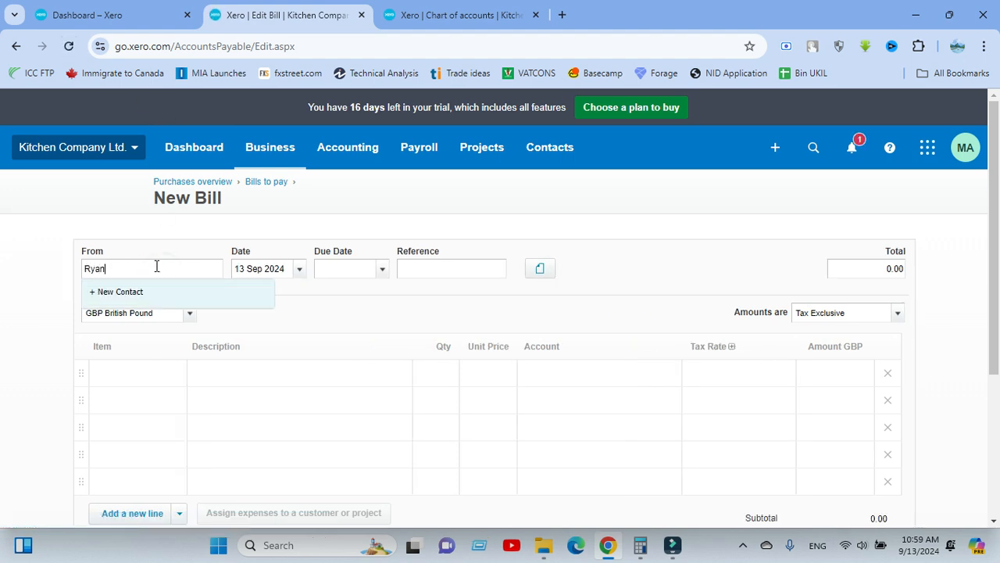
pyautogui.write('s Computer')
pyautogui.click(125, 293)
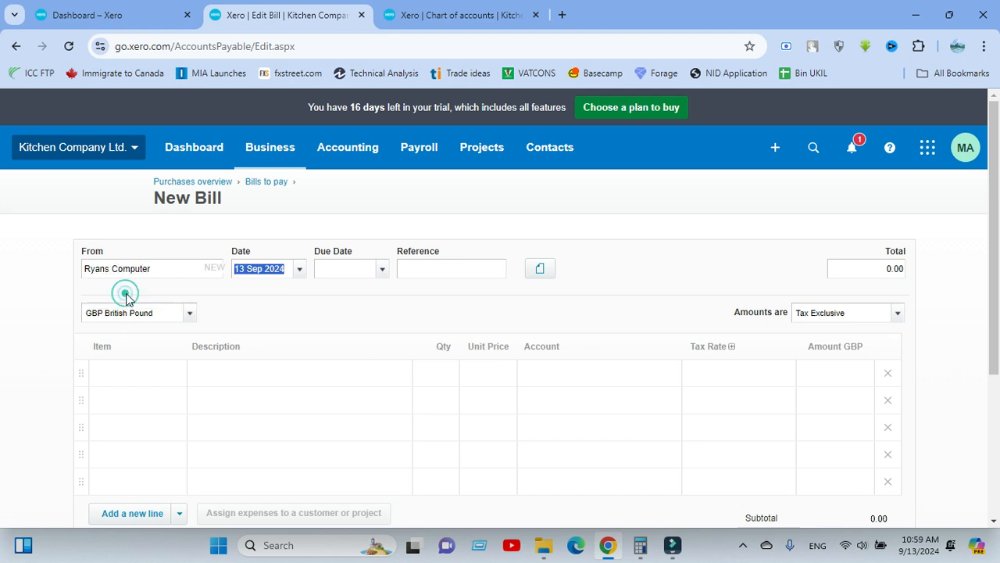
# Date the bill 1 Sep 2024, make it due 15 days after, and paste the reference Inv-RC-24090002.
pyautogui.click(299, 268)
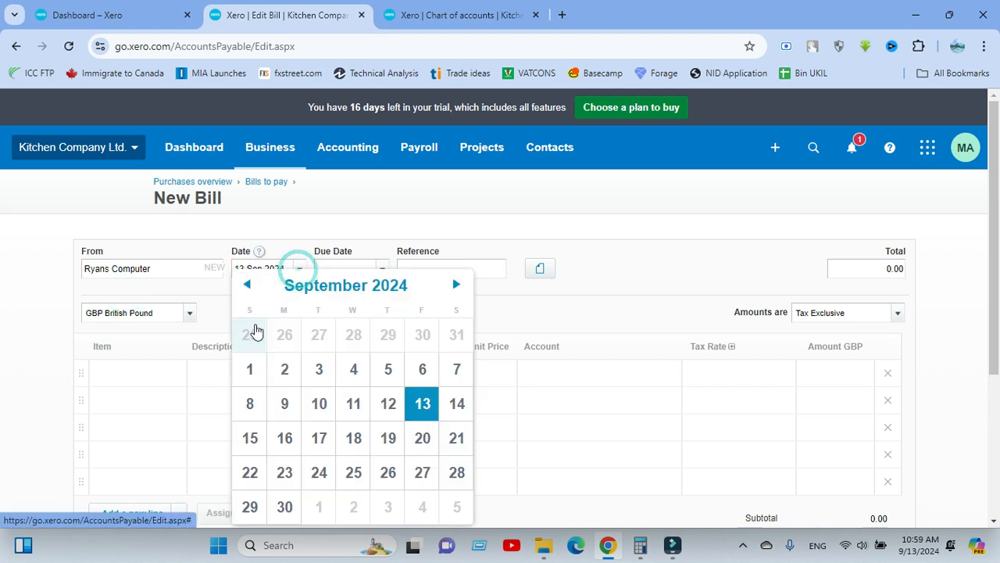
pyautogui.click(250, 369)
pyautogui.click(332, 271)
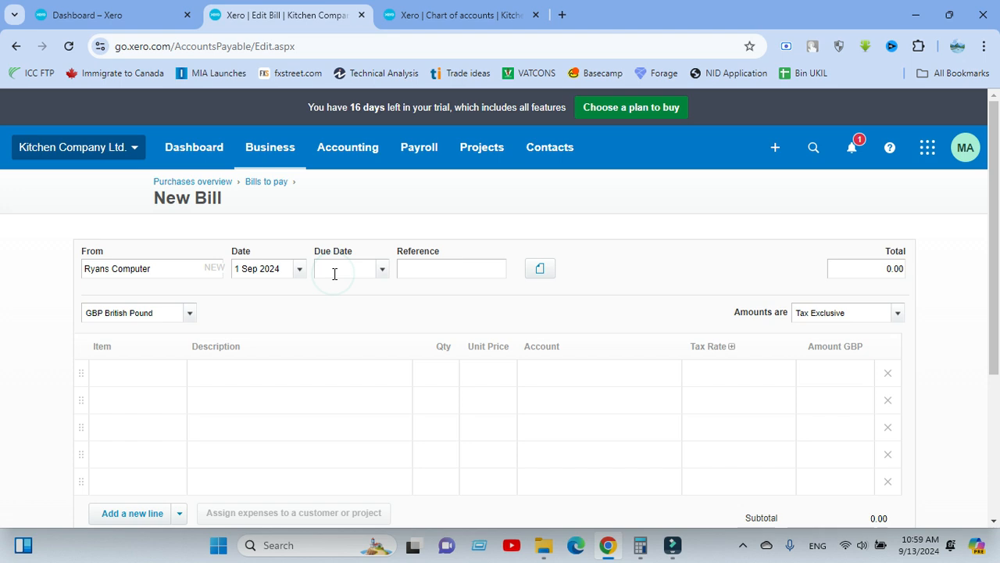
pyautogui.write('+15')
pyautogui.click(409, 268)
pyautogui.hotkey('ctrl', 'v')
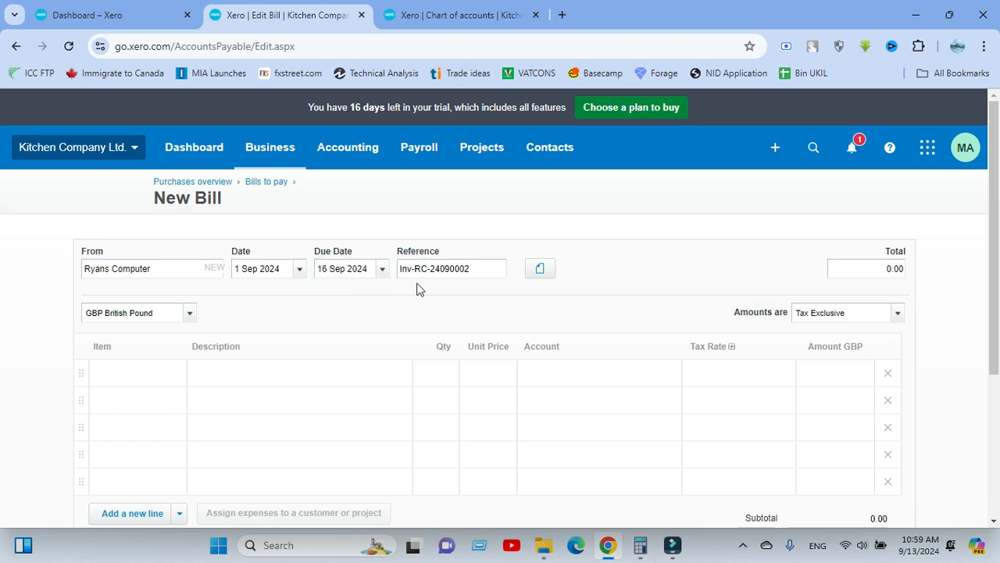
pyautogui.click(414, 286)
# Fill the first bill line with the description A4 Tech Mouse, quantity 100 and unit price 350.
pyautogui.click(253, 368)
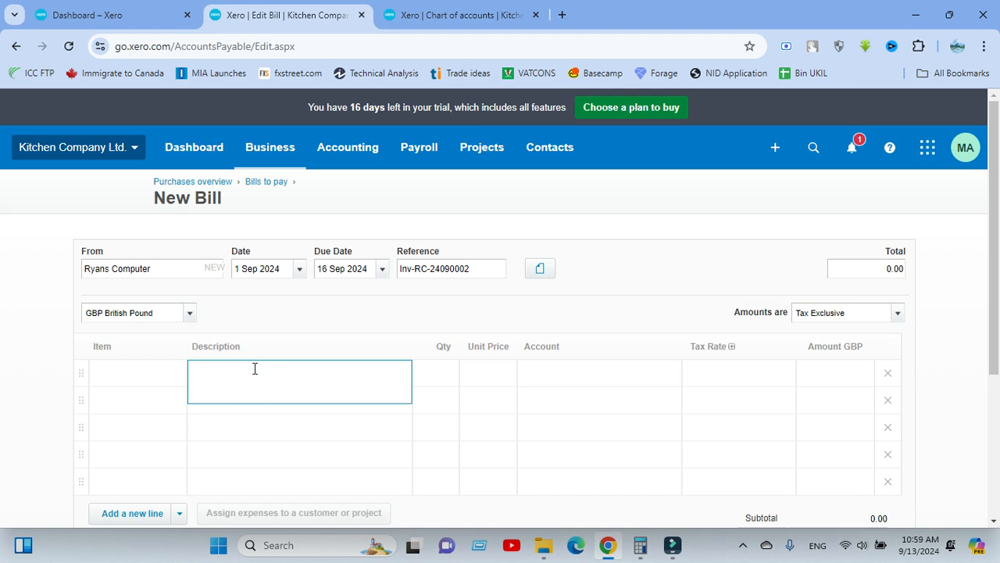
pyautogui.write('A4 Tech Mouse')
pyautogui.click(439, 371)
pyautogui.write('1')
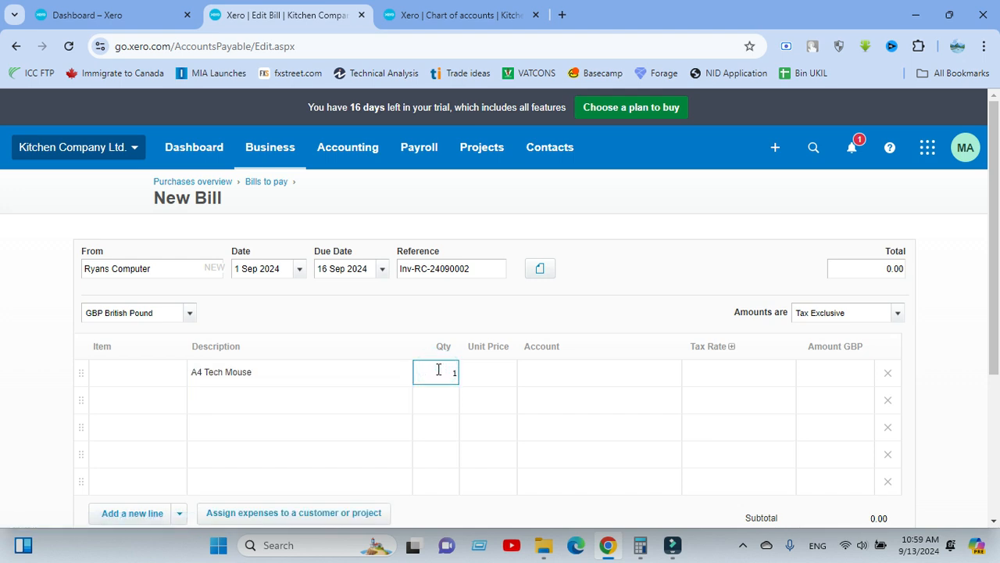
pyautogui.write('00')
pyautogui.click(479, 371)
pyautogui.write('350')
pyautogui.press('Tab')
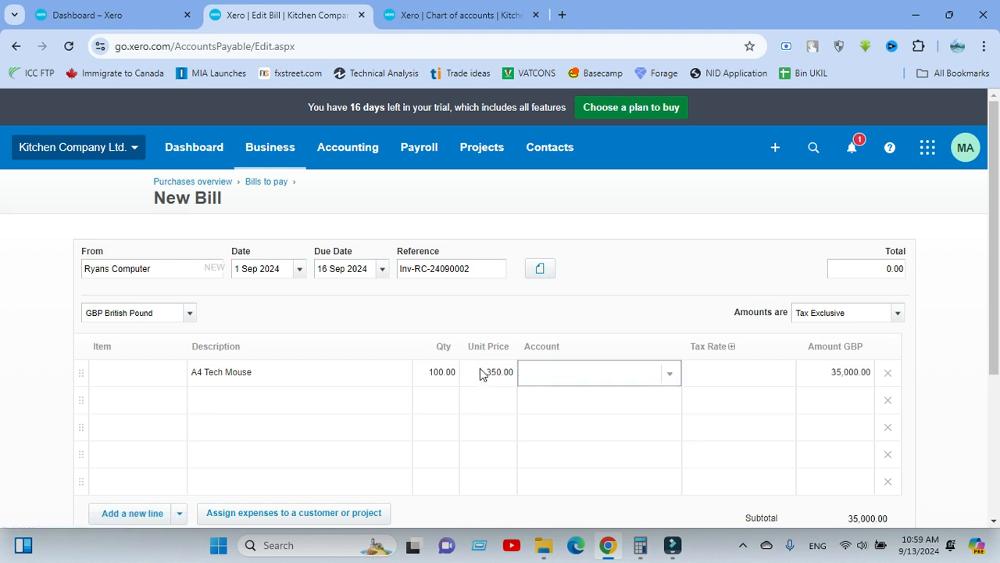
# Assign the A4 Tech Mouse line to the account 453 - Computer Accessories.
pyautogui.click(443, 305)
pyautogui.scroll(-1, 444, 304)
pyautogui.scroll(-1, 444, 304)
pyautogui.click(537, 228)
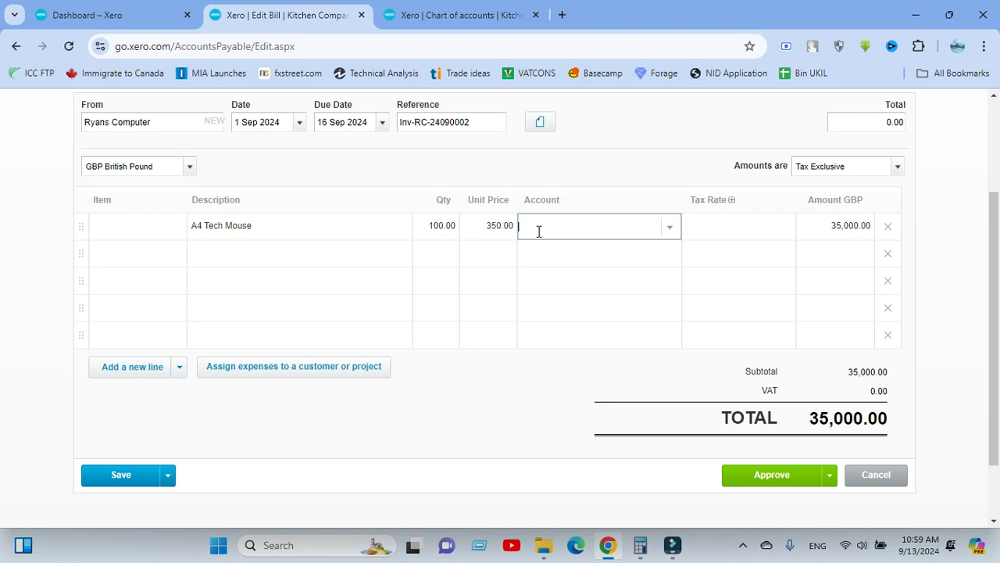
pyautogui.write('com')
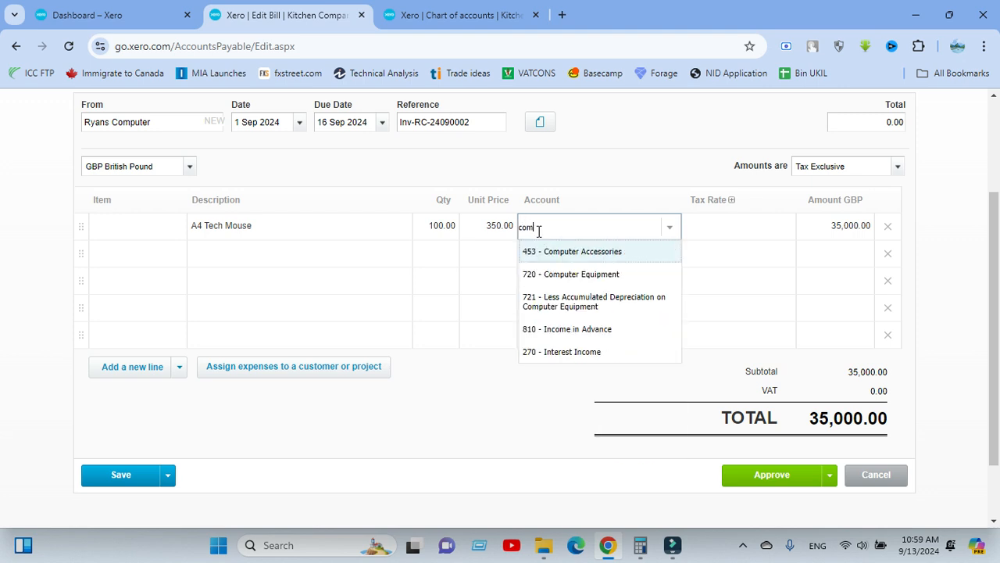
pyautogui.click(572, 252)
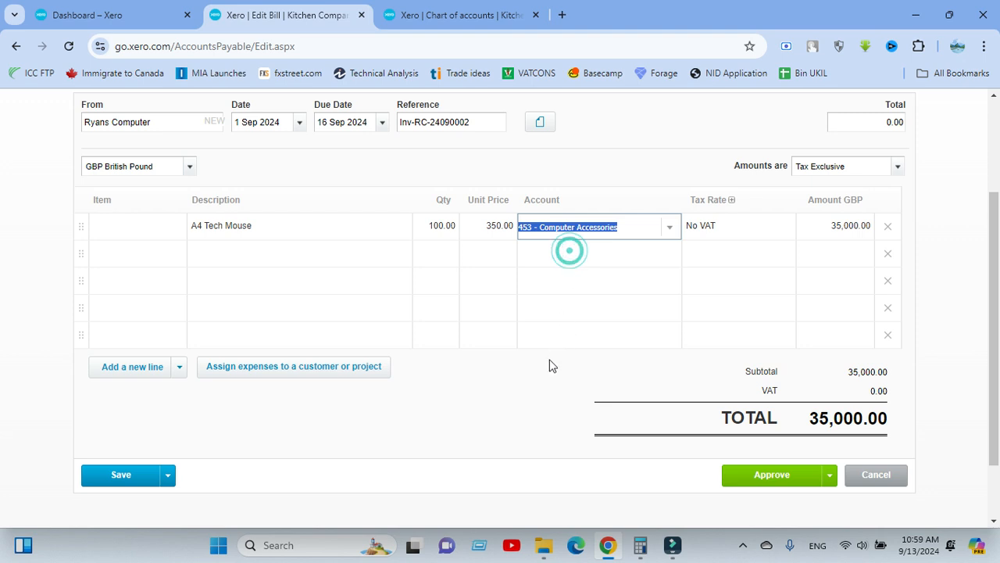
pyautogui.click(536, 400)
pyautogui.scroll(2, 578, 285)
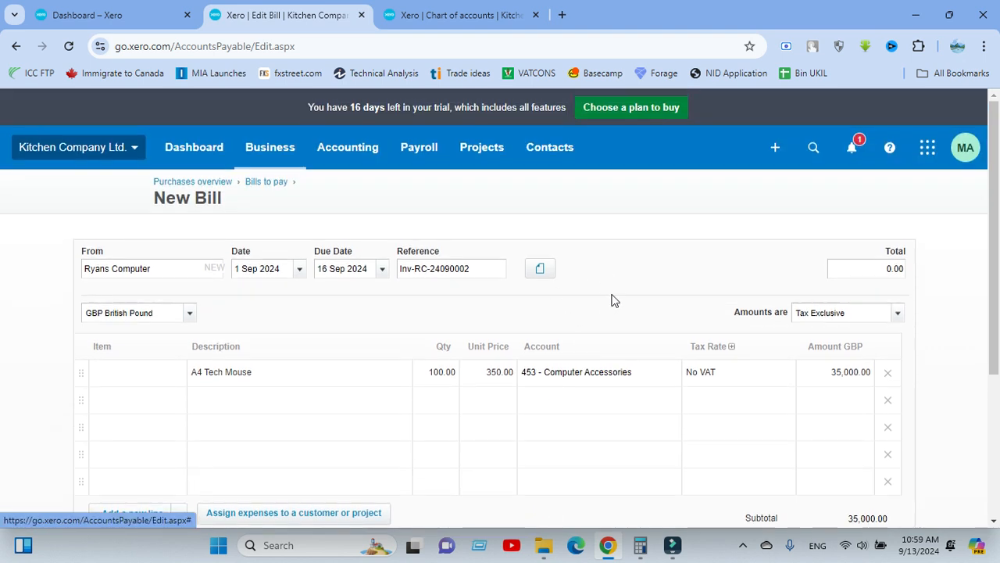
# Start a second bill line with the description Discount 10% and a quantity of 1.
pyautogui.scroll(-2, 655, 305)
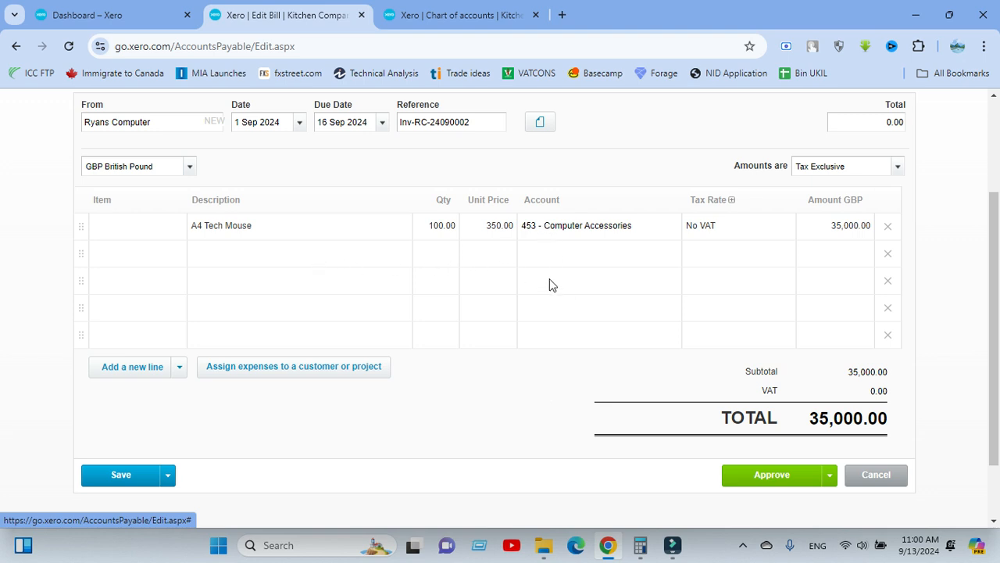
pyautogui.scroll(1, 634, 242)
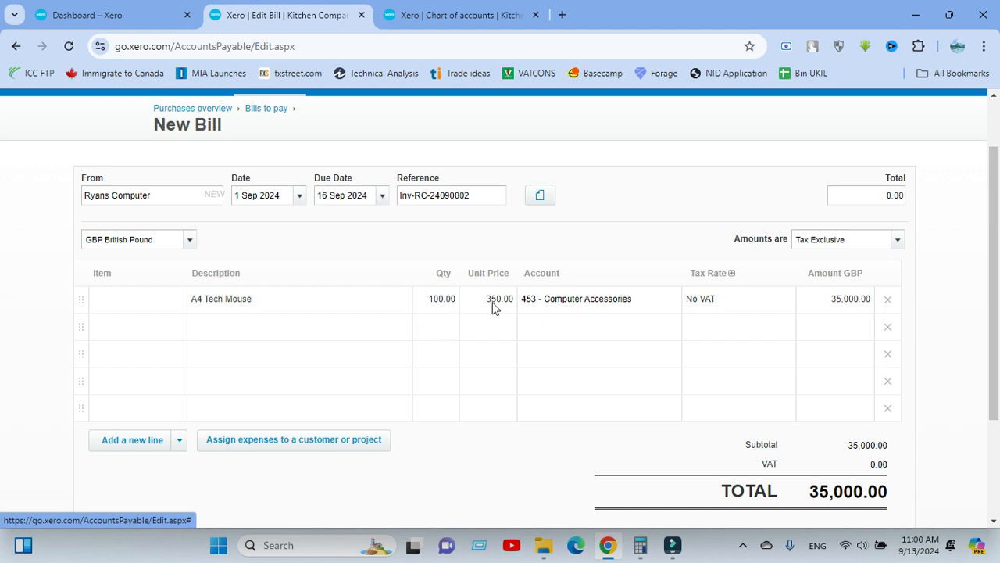
pyautogui.scroll(-1, 511, 302)
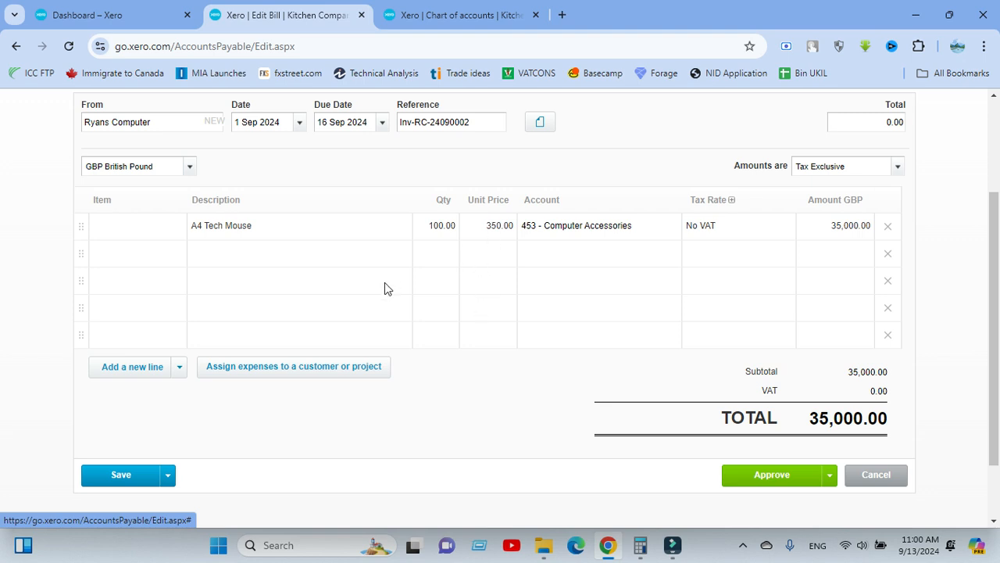
pyautogui.click(218, 251)
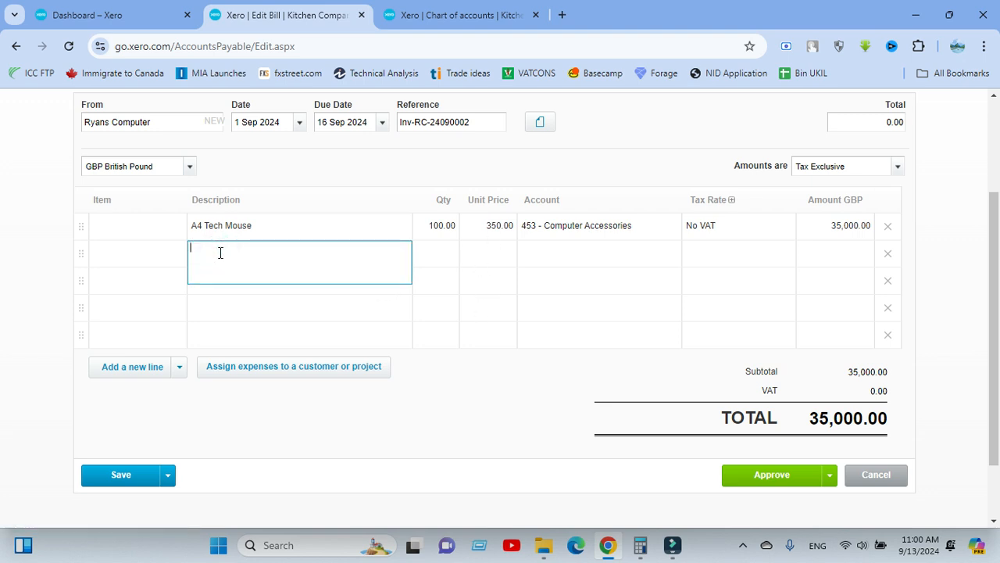
pyautogui.write('Dsscount 10%')
pyautogui.press('Tab')
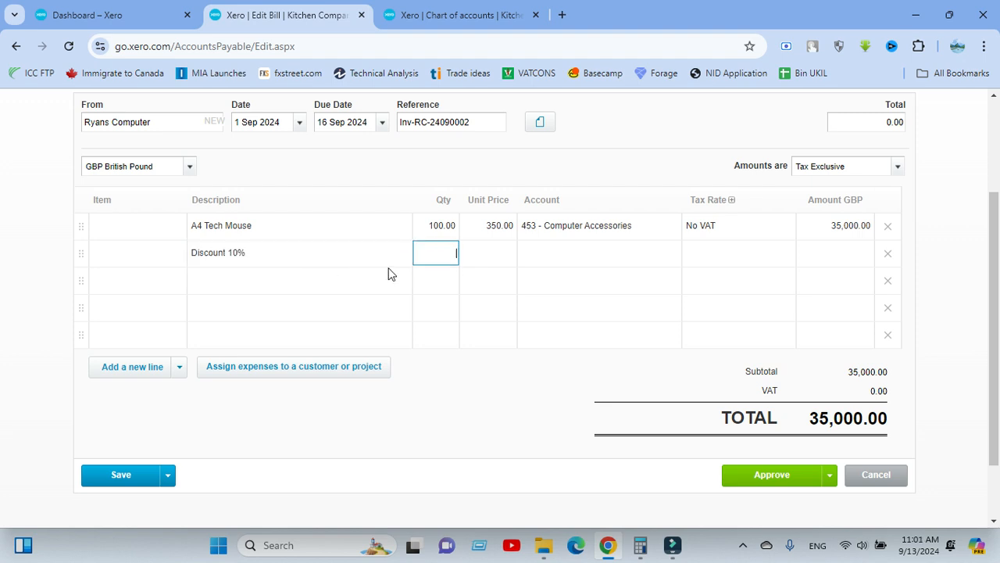
pyautogui.write('1')
pyautogui.click(378, 169)
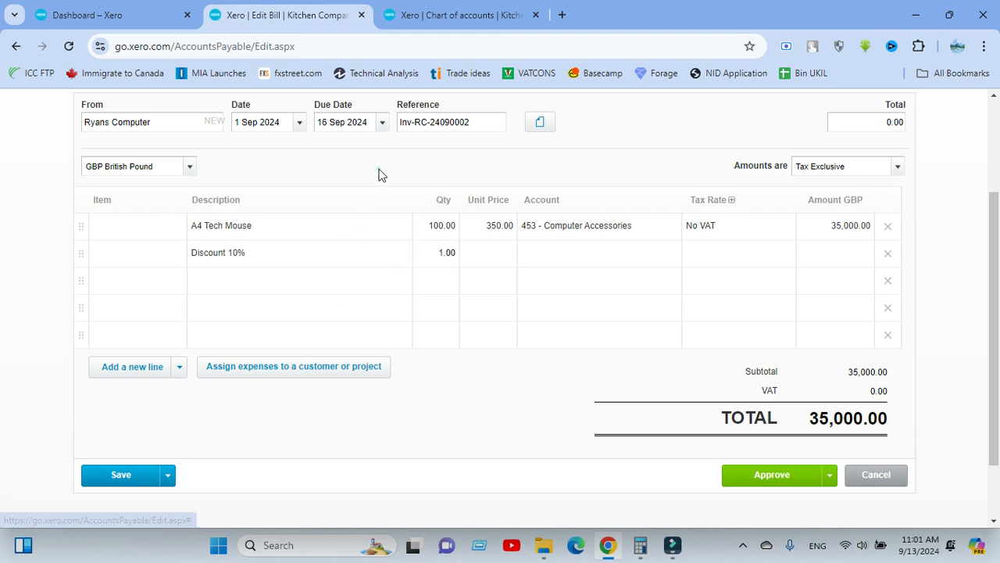
# Set the quantity of the Discount 10% line to 100.
pyautogui.click(490, 254)
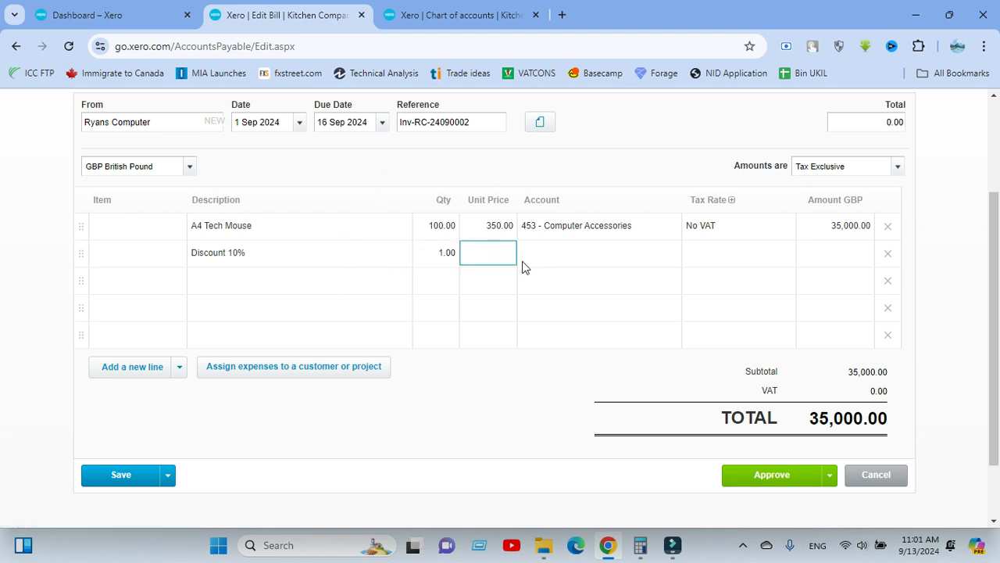
pyautogui.click(446, 258)
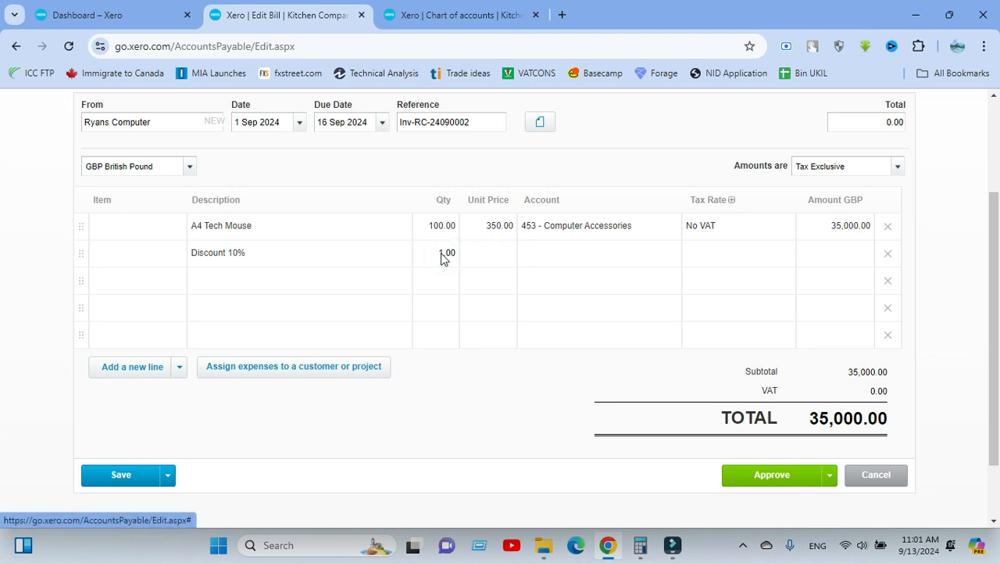
pyautogui.doubleClick(442, 253)
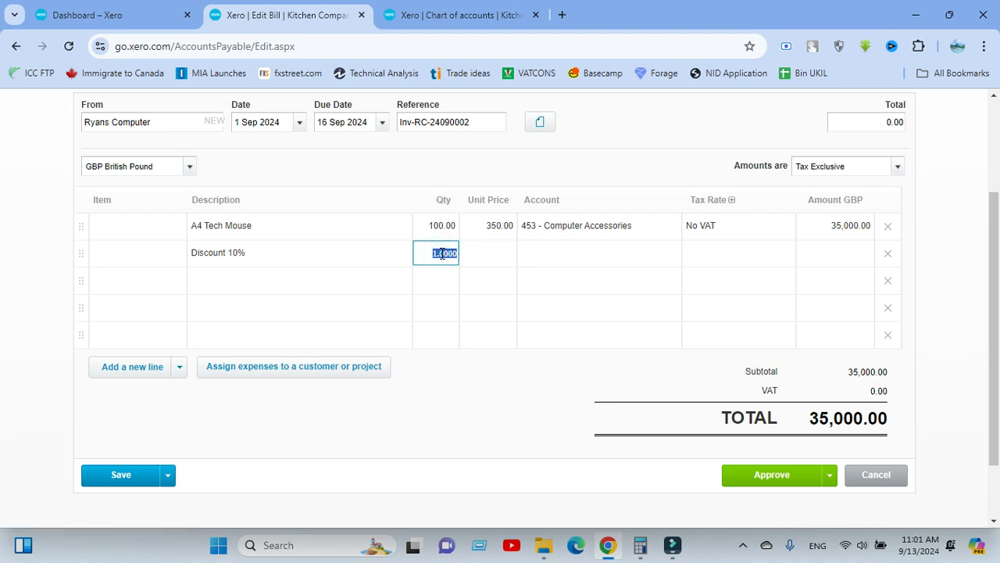
pyautogui.click(442, 254)
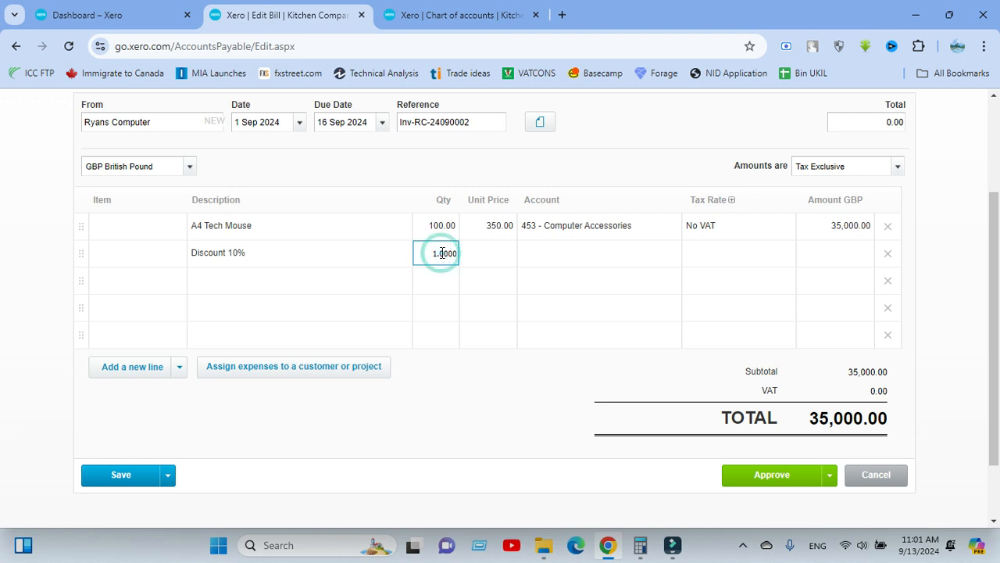
pyautogui.click(443, 253)
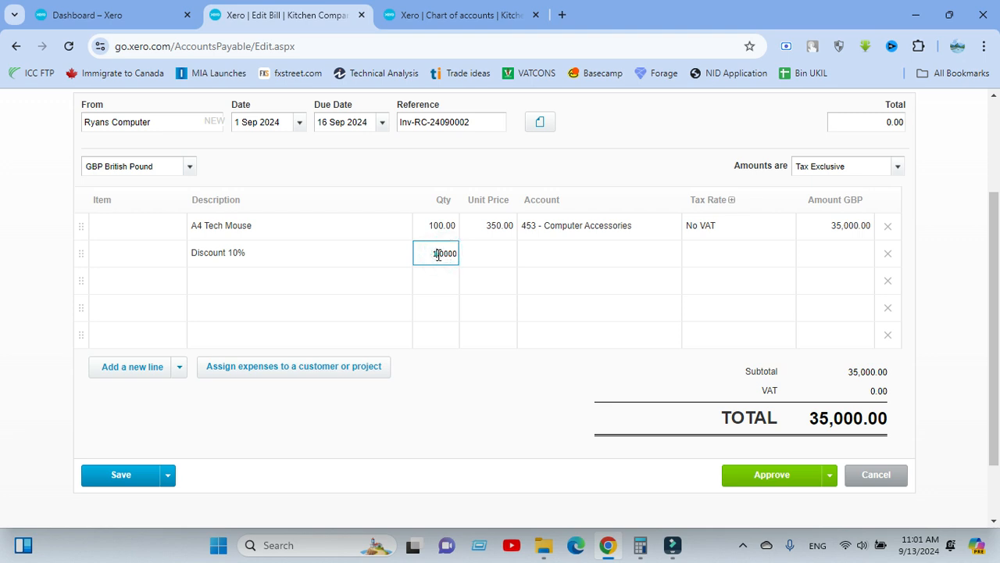
pyautogui.moveTo(436, 253); pyautogui.dragTo(458, 250)
pyautogui.write('00')
pyautogui.click(519, 153)
# Enter a unit price of 35 on the Discount 10% line.
pyautogui.click(488, 253)
pyautogui.write('3')
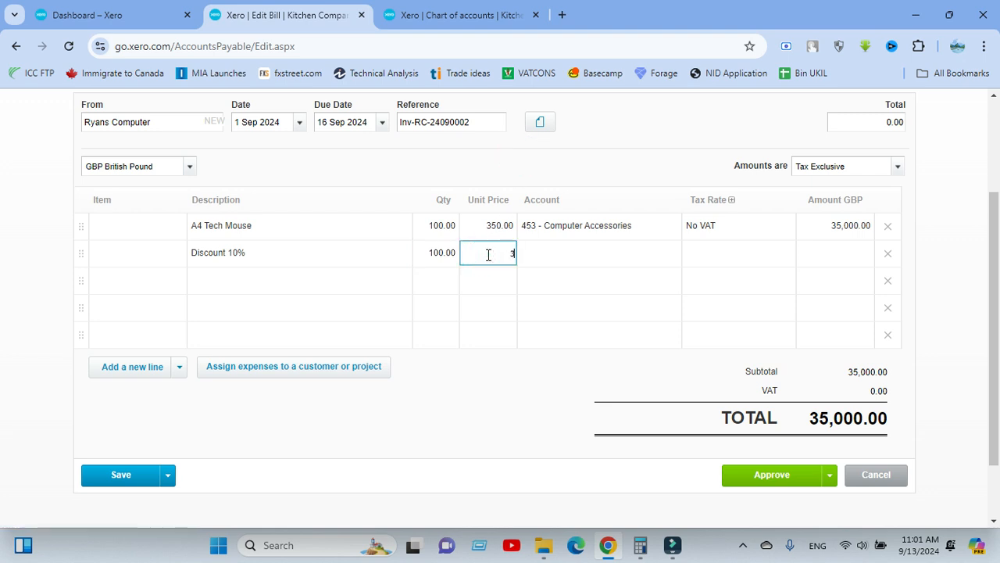
pyautogui.write('5')
pyautogui.click(490, 377)
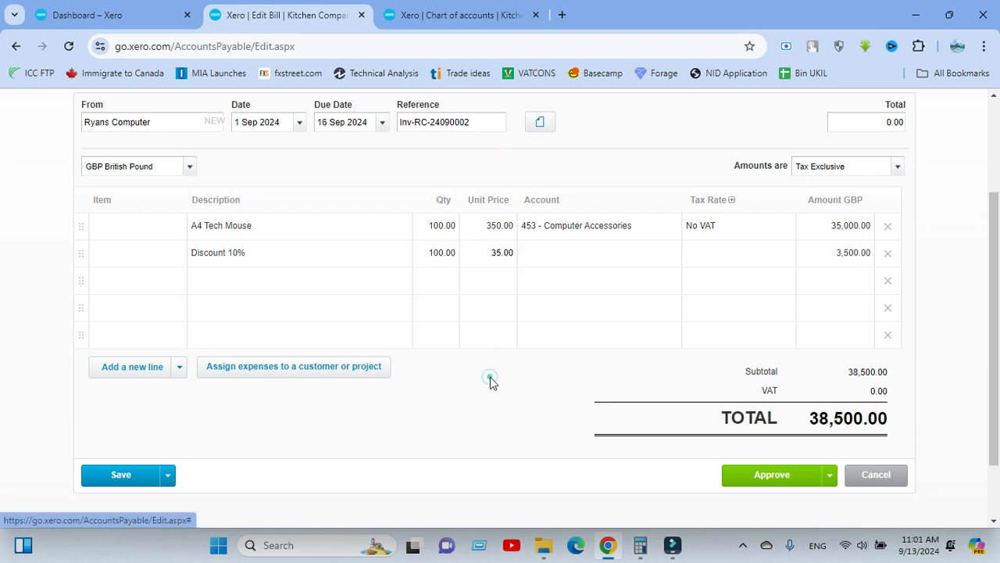
# Make the Discount 10% line's unit price negative, at -35.
pyautogui.click(488, 253)
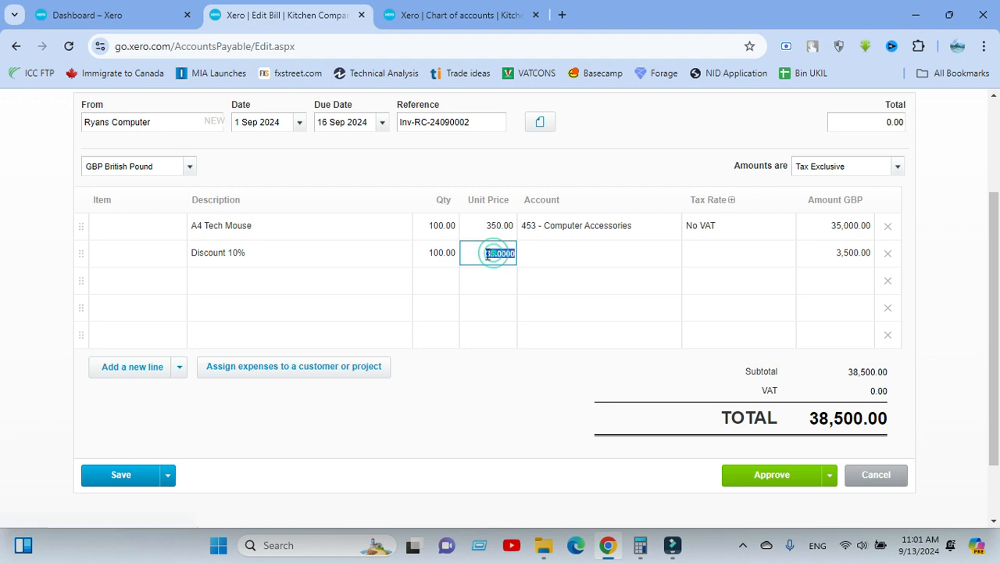
pyautogui.click(485, 254)
pyautogui.click(485, 254)
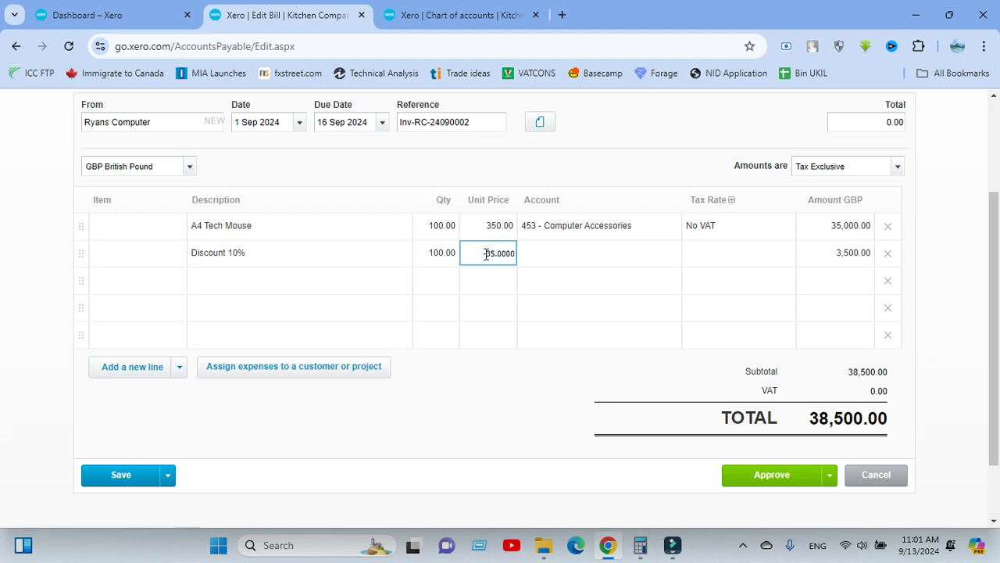
pyautogui.write('-')
pyautogui.click(507, 390)
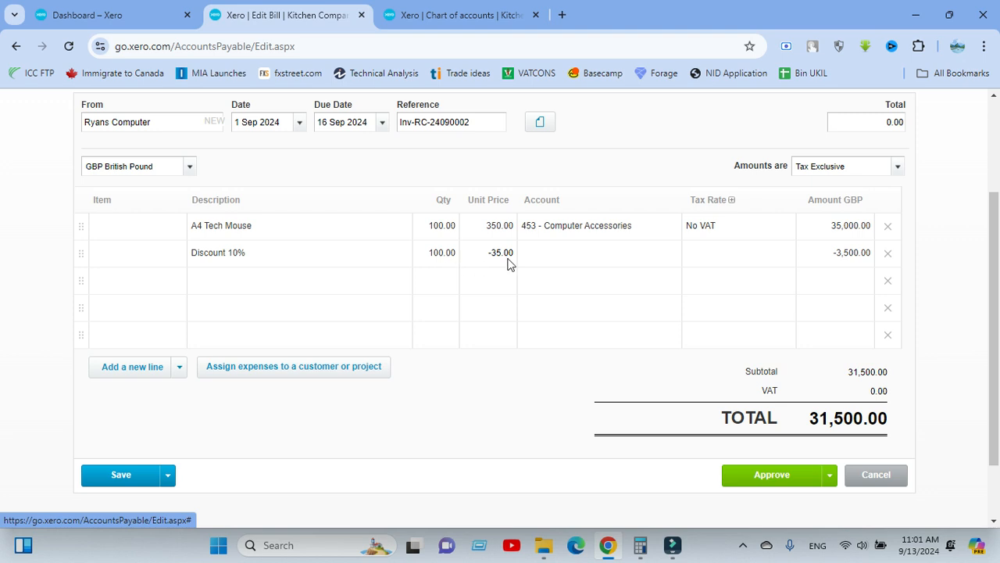
# Set the Discount 10% line to quantity 1 and unit price -3500, and check the bill's total.
pyautogui.click(450, 251)
pyautogui.write('1')
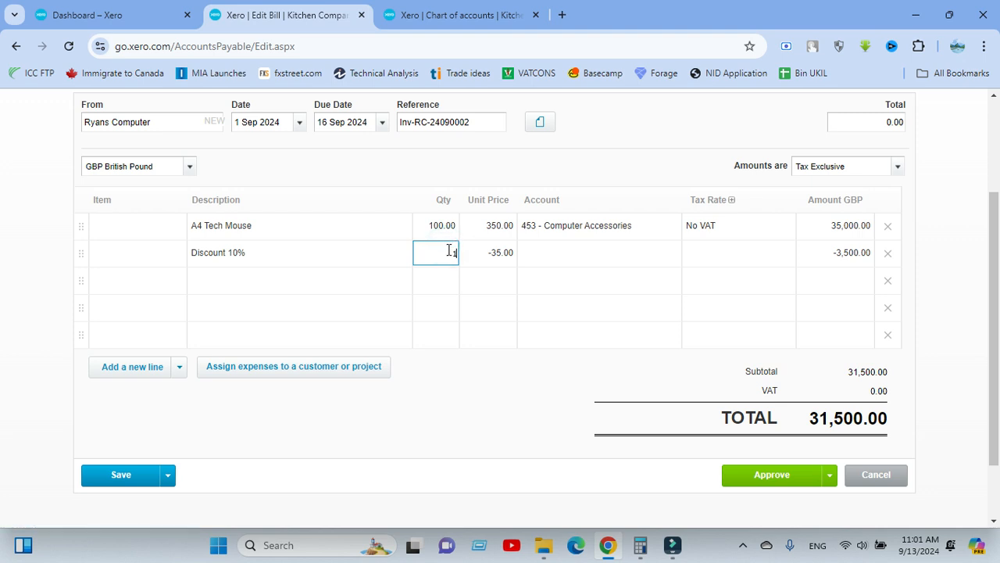
pyautogui.click(497, 254)
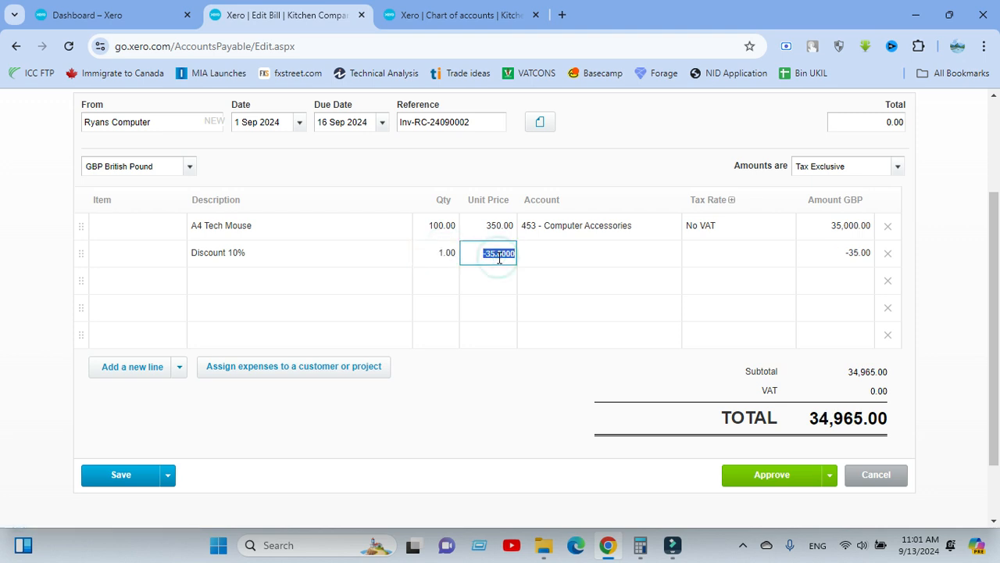
pyautogui.write('-3500')
pyautogui.click(500, 402)
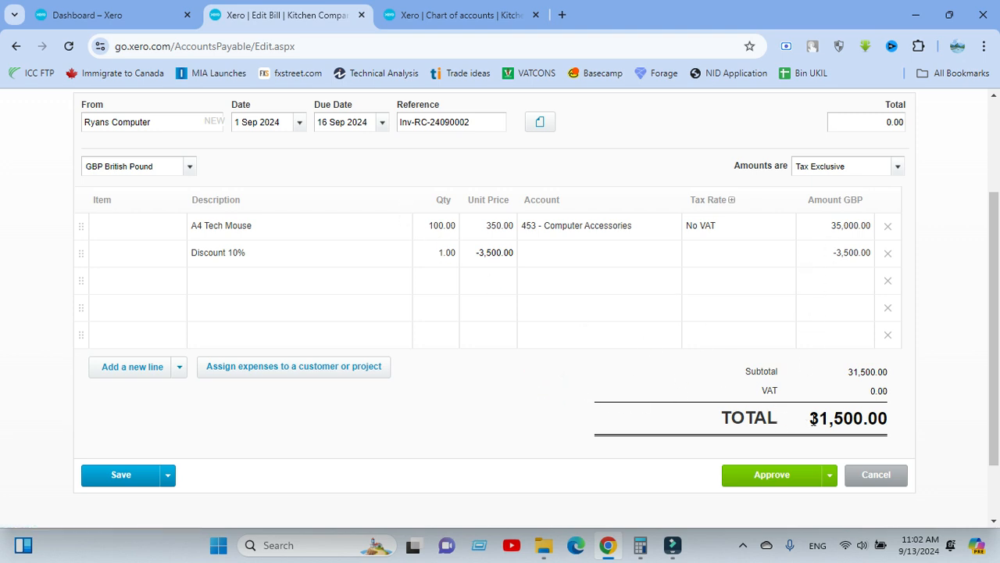
pyautogui.moveTo(812, 420); pyautogui.dragTo(860, 419)
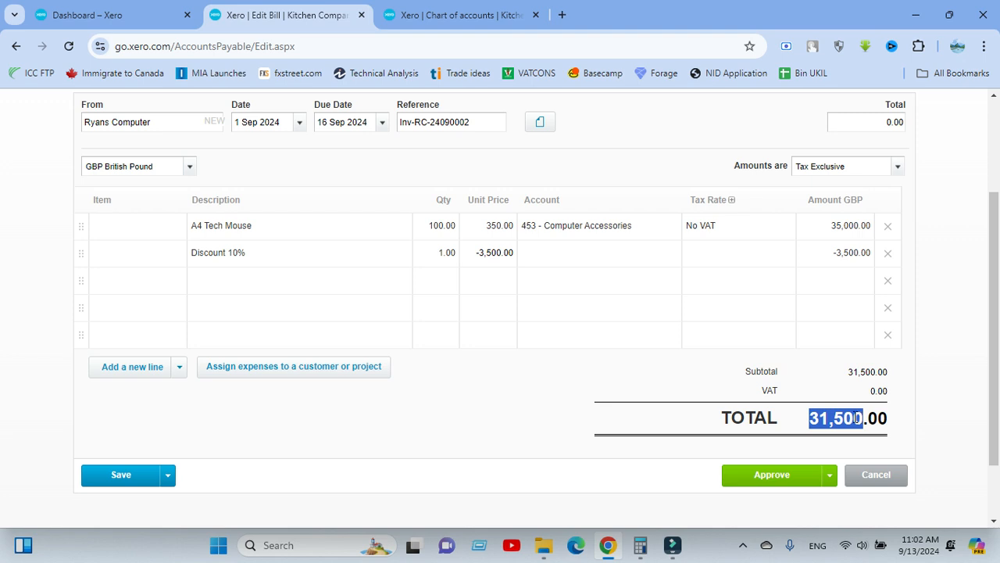
pyautogui.click(514, 392)
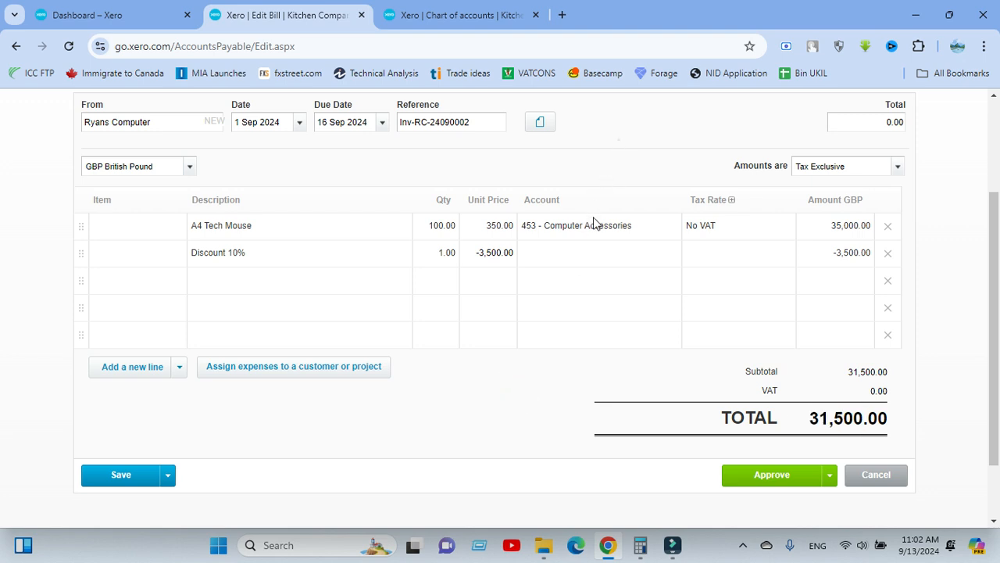
# Assign the Discount 10% line to account 453 - Computer Accessories.
pyautogui.click(618, 140)
pyautogui.scroll(1, 597, 261)
pyautogui.scroll(-1, 586, 254)
pyautogui.scroll(1, 740, 259)
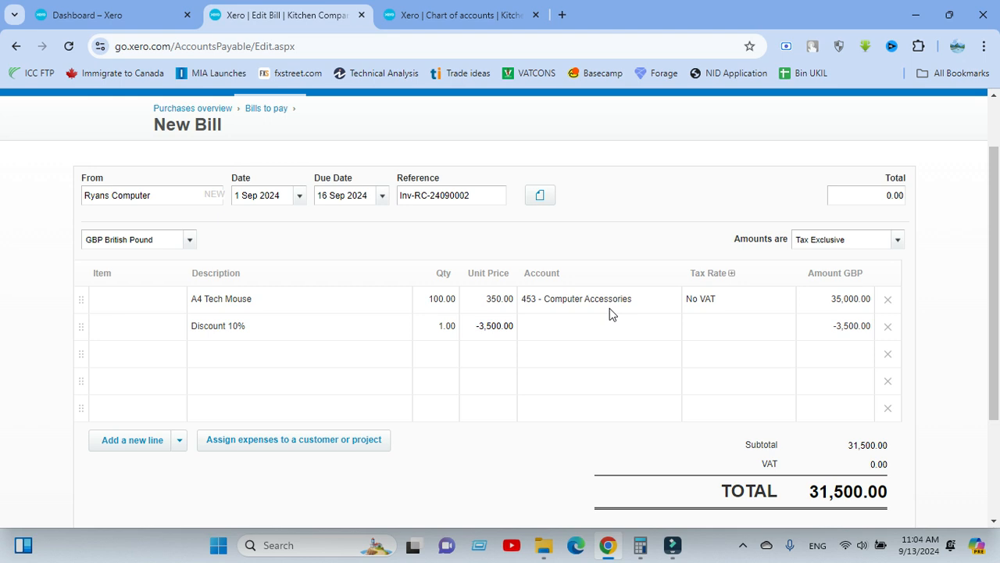
pyautogui.click(565, 326)
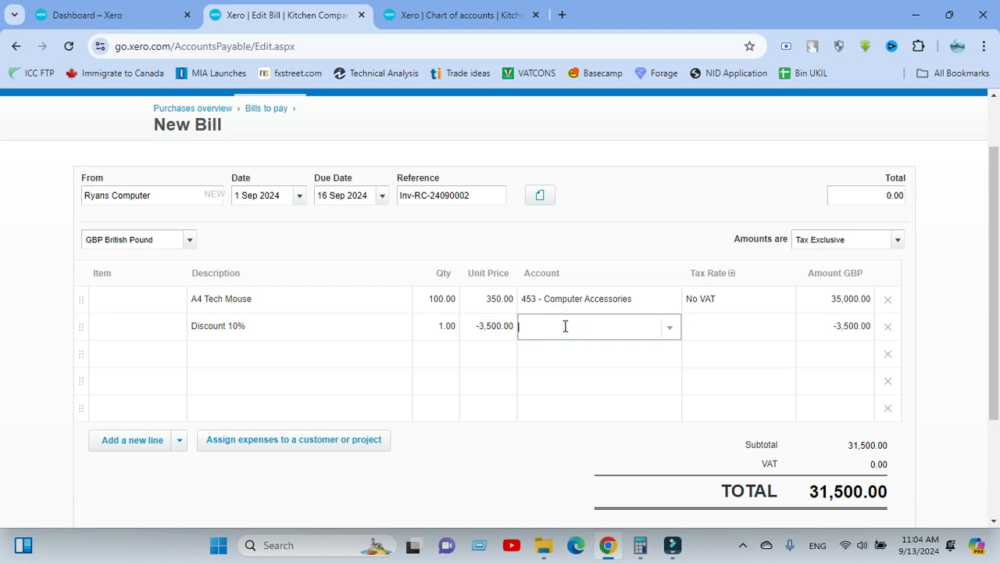
pyautogui.click(560, 326)
pyautogui.write('453')
pyautogui.press('Tab')
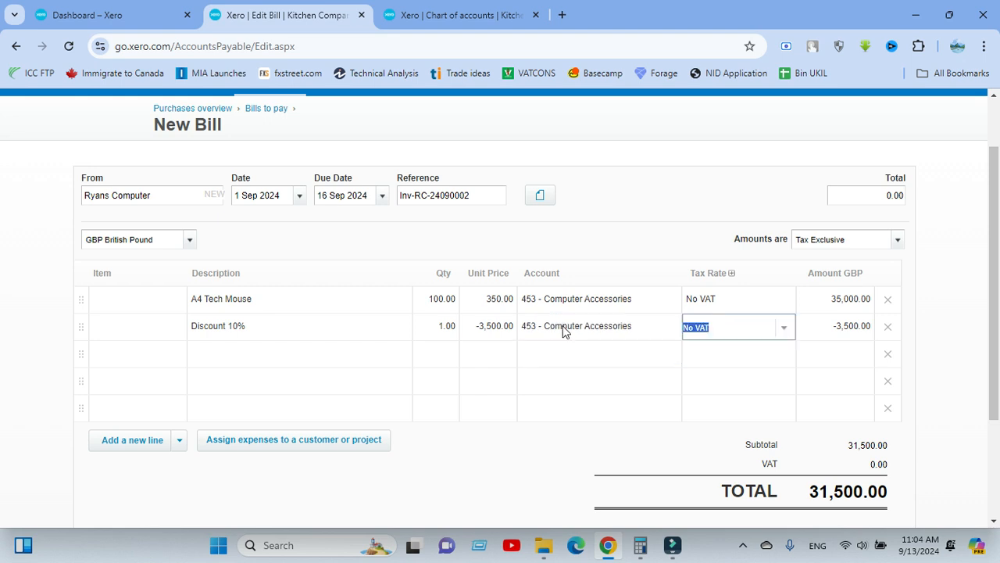
pyautogui.click(629, 198)
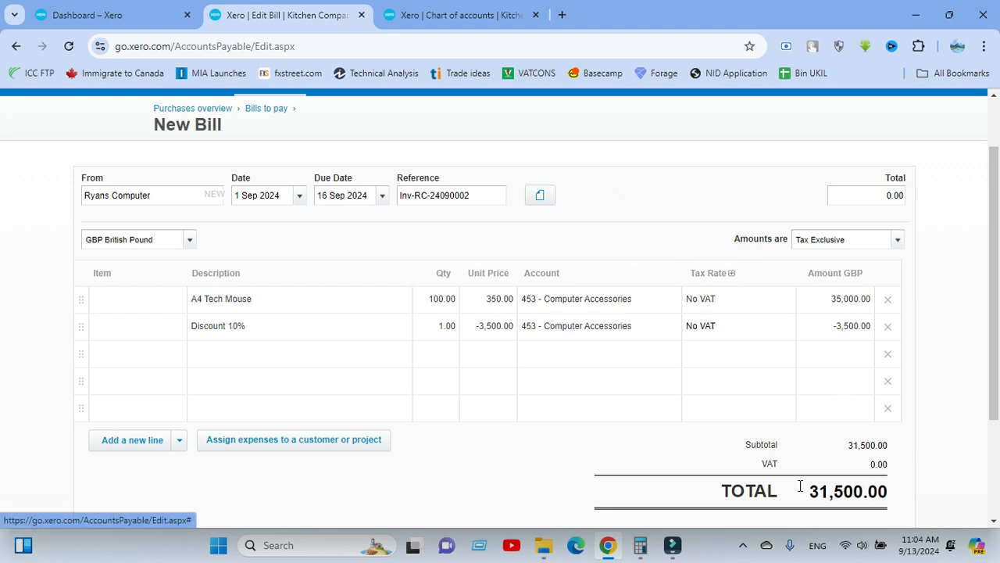
# Approve the Ryans Computer bill with its 10% discount line.
pyautogui.click(566, 447)
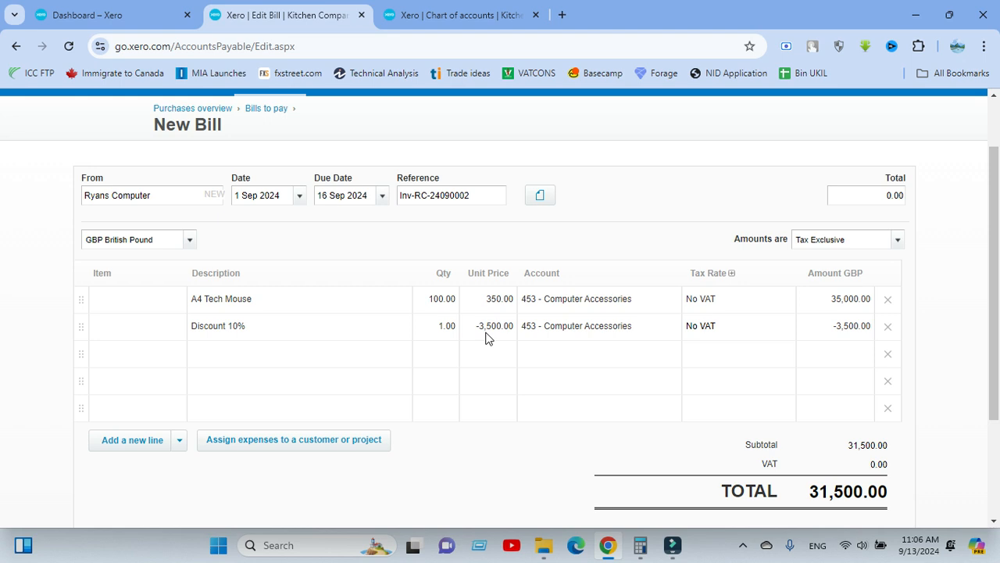
pyautogui.click(606, 204)
pyautogui.scroll(-2, 641, 199)
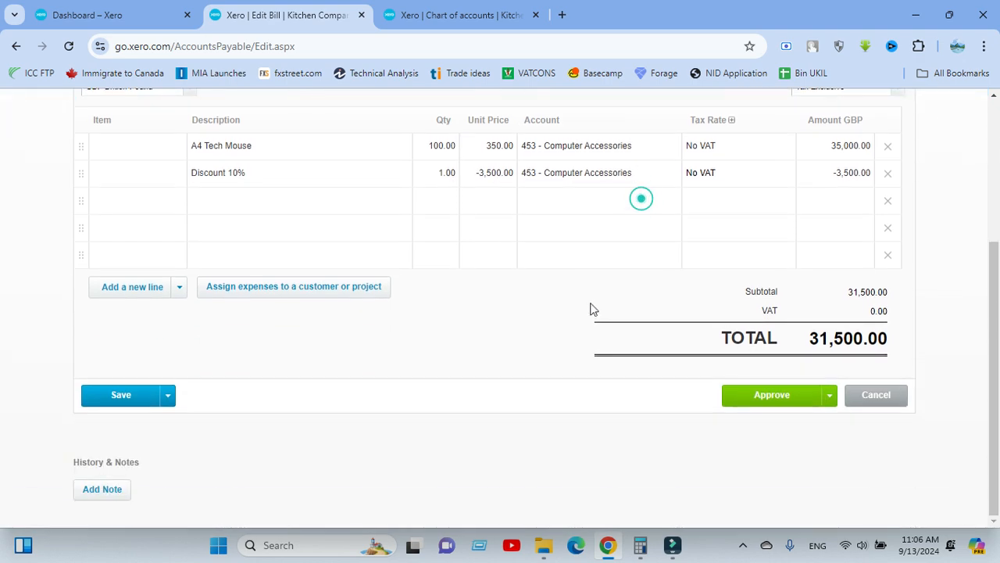
pyautogui.click(770, 397)
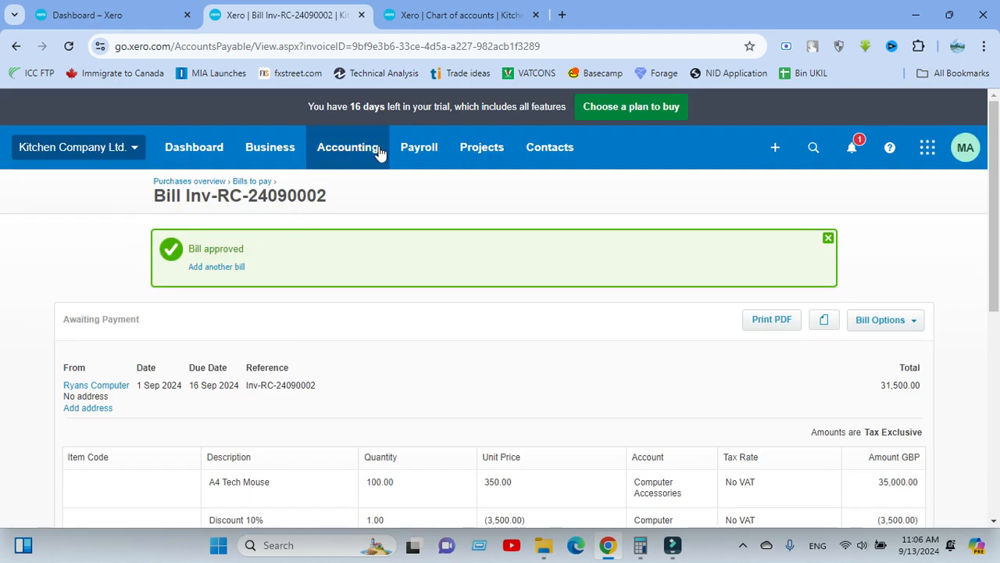
# Open the Profit and Loss report in place of the chart of accounts, minimise its format list and review the Computer Accessories cost.
pyautogui.click(418, 23)
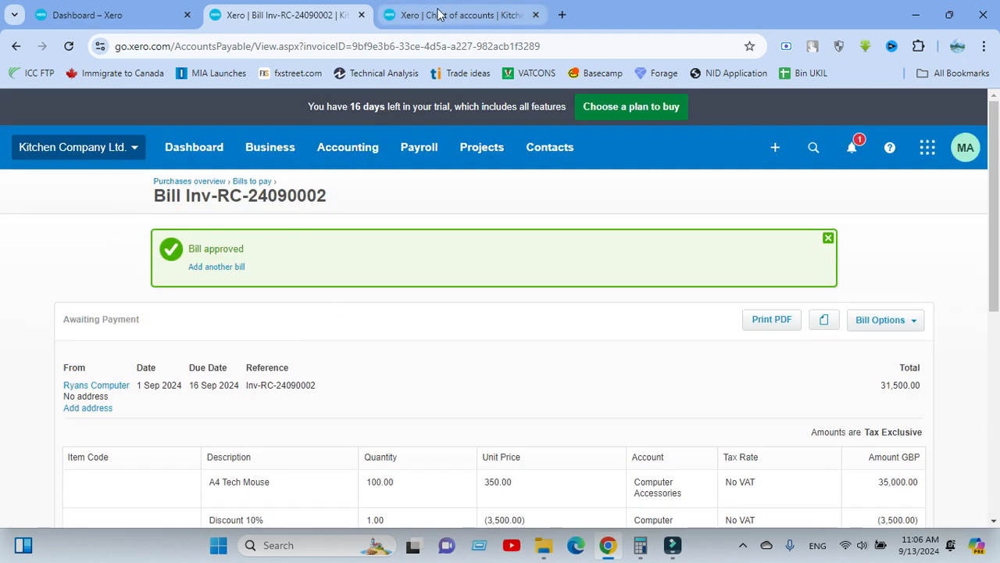
pyautogui.click(357, 151)
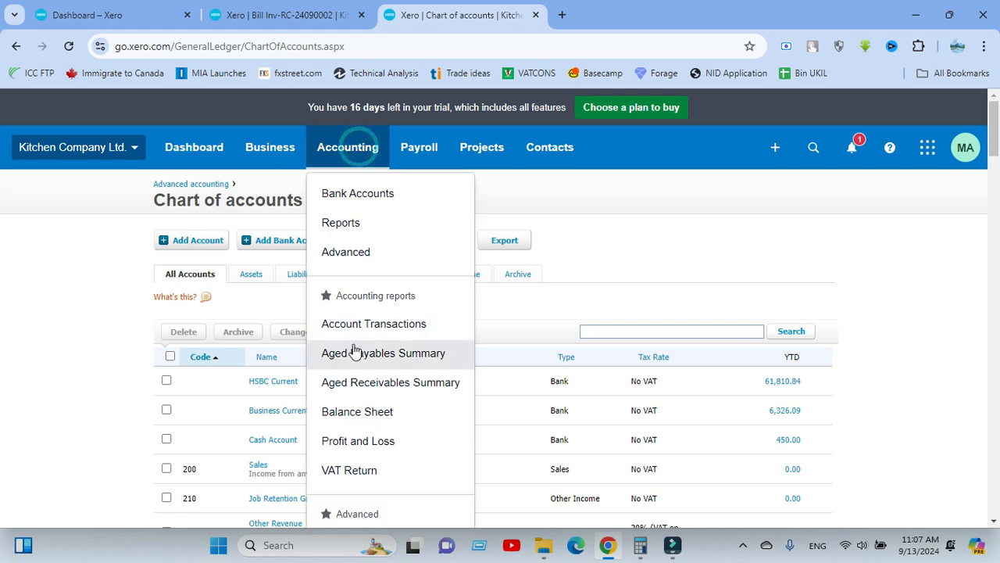
pyautogui.scroll(-1, 344, 336)
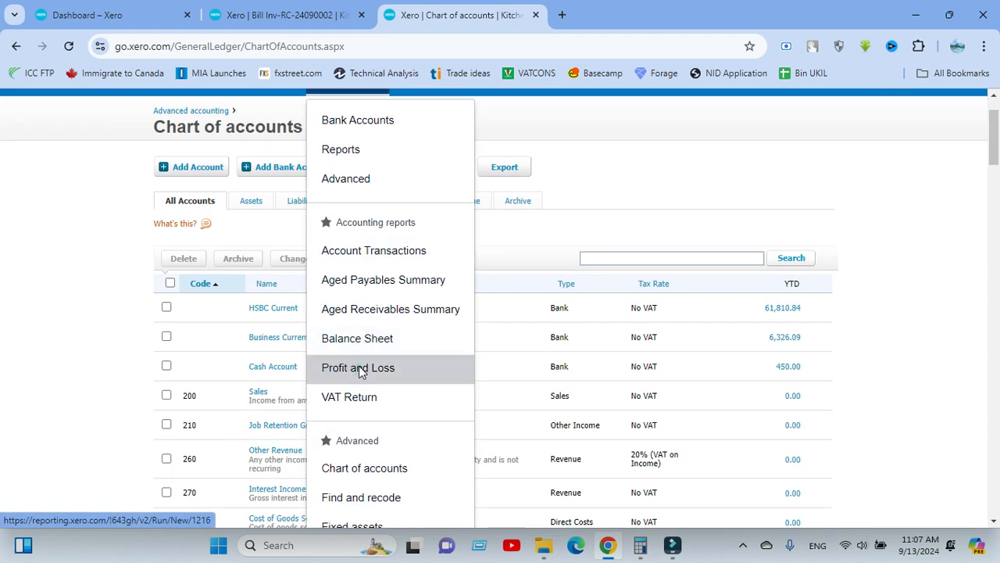
pyautogui.click(362, 367)
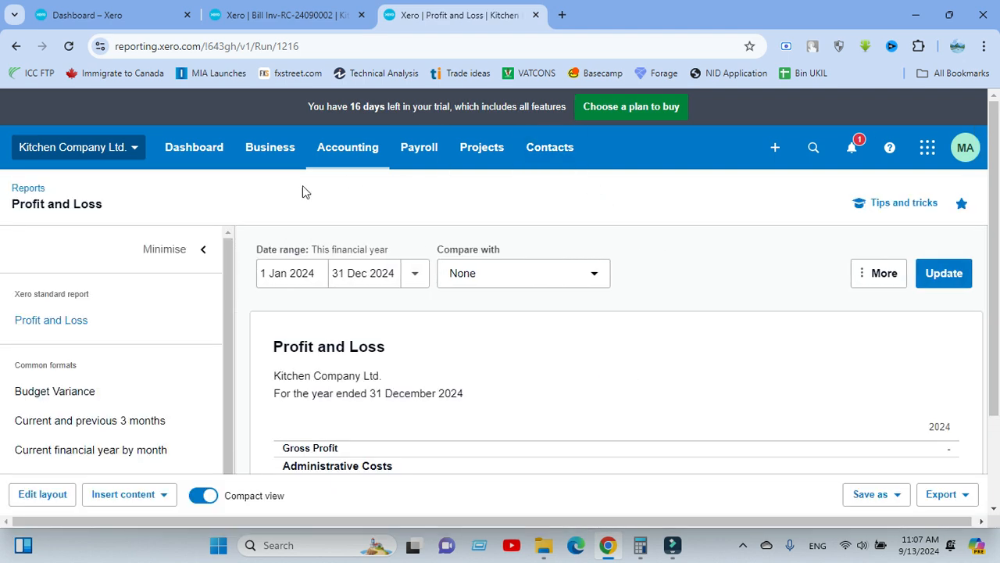
pyautogui.click(197, 250)
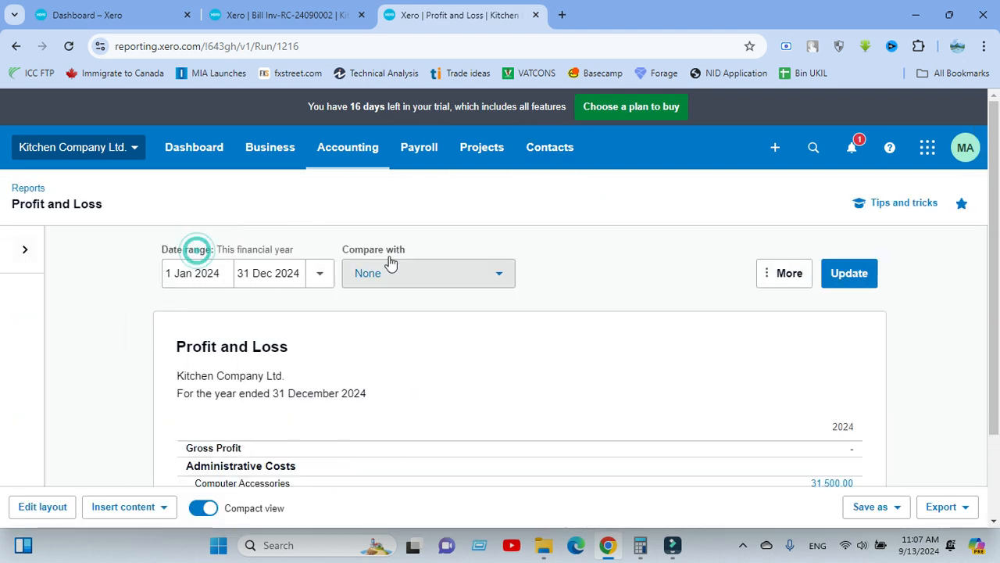
pyautogui.scroll(-2, 386, 261)
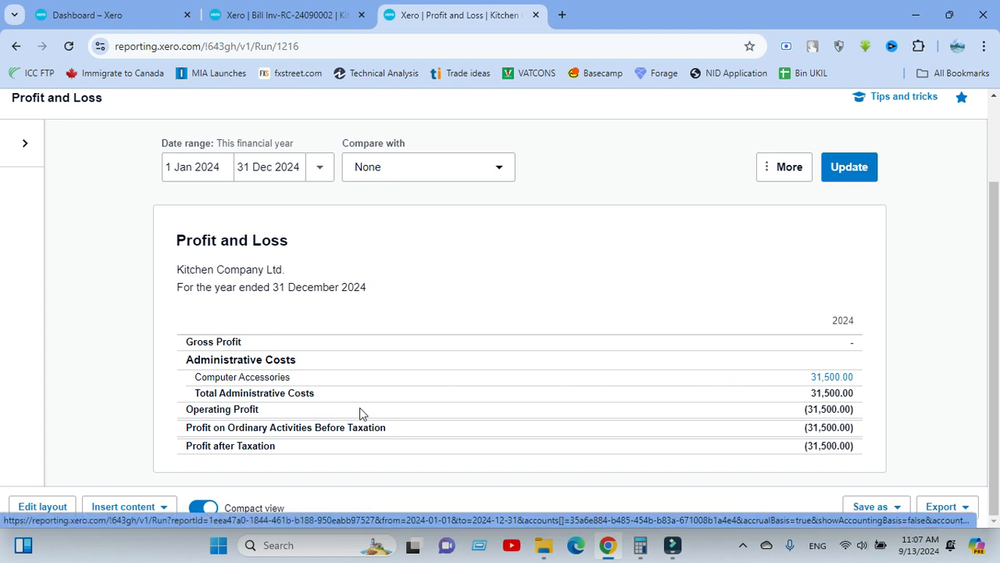
# Examine the transactions behind the Computer Accessories amount and their running balance total, and return to the Profit and Loss report.
pyautogui.rightClick(824, 380)
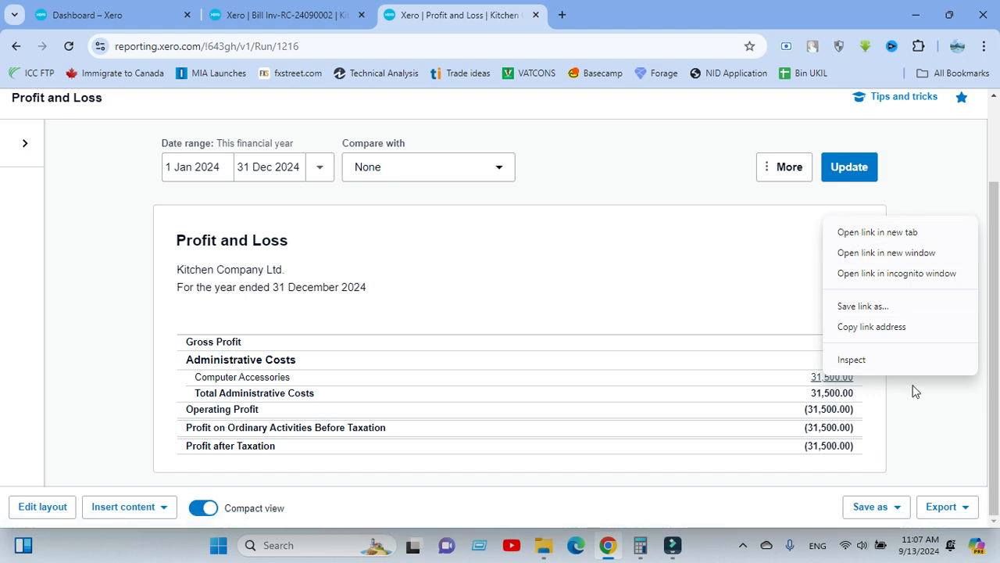
pyautogui.click(926, 397)
pyautogui.click(828, 378)
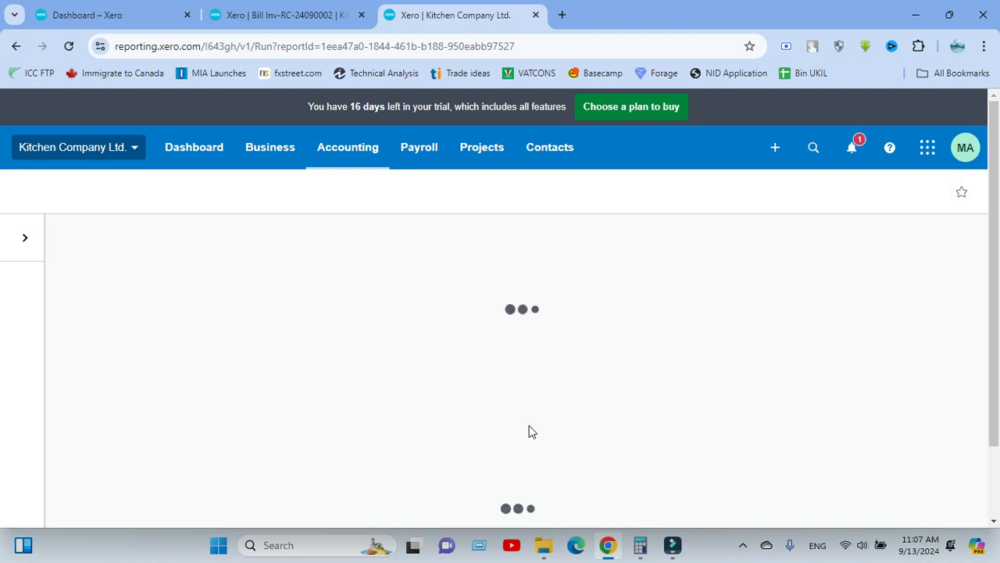
pyautogui.scroll(-3, 275, 306)
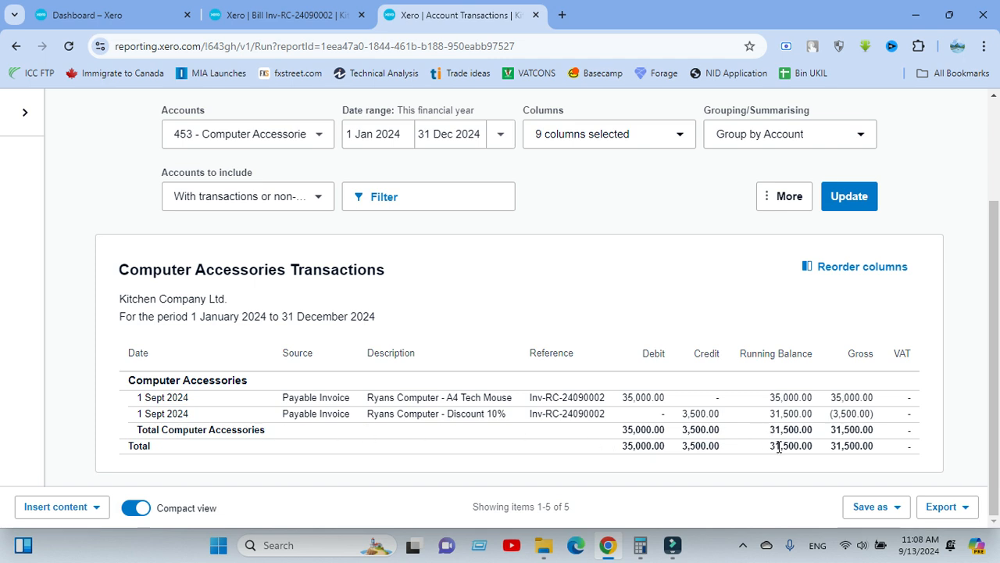
pyautogui.moveTo(770, 447); pyautogui.dragTo(814, 449)
pyautogui.click(15, 46)
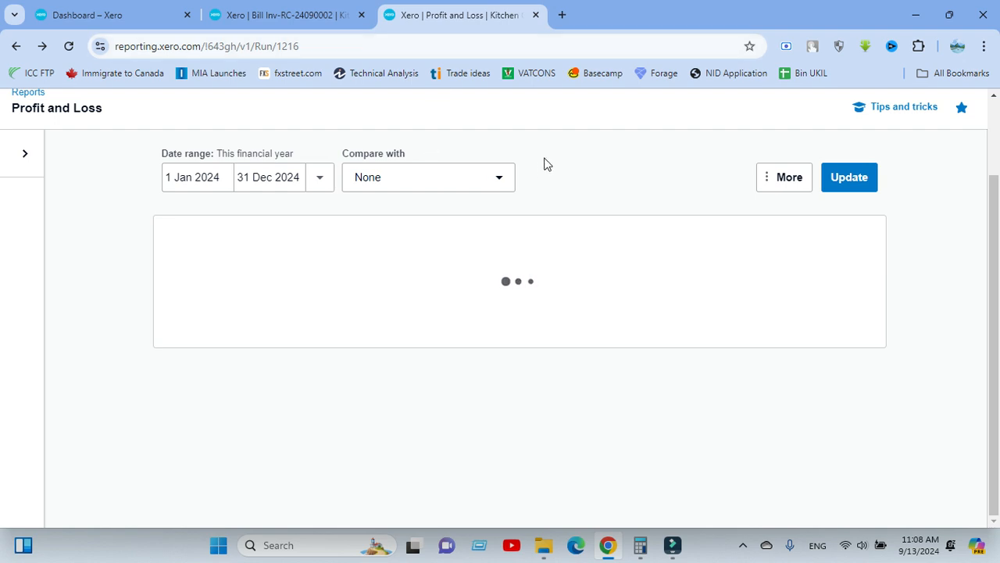
# Return to the approved bill's page, start a new sales invoice from there and dismiss the welcome and online payment pop-ups.
pyautogui.click(297, 17)
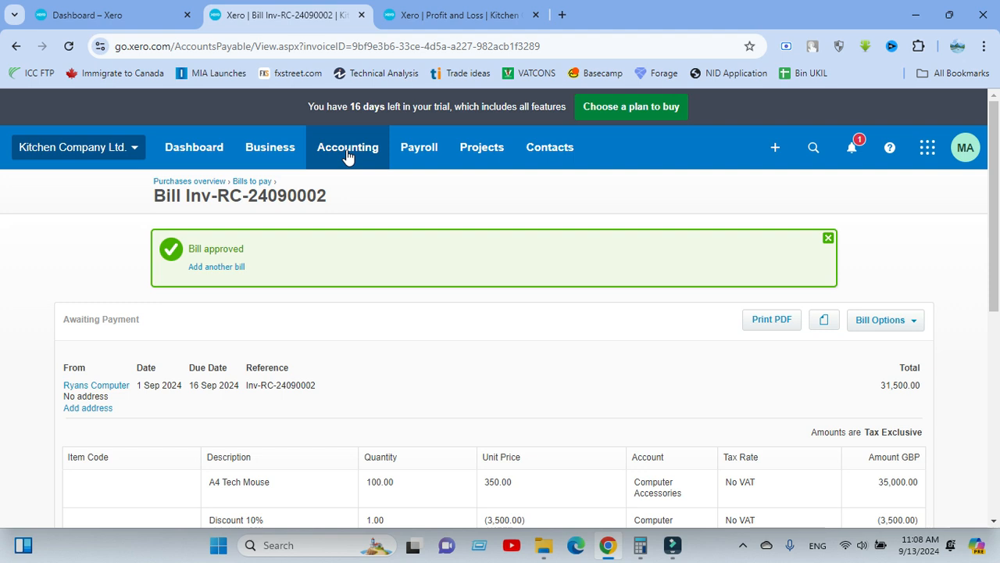
pyautogui.click(63, 233)
pyautogui.click(269, 149)
pyautogui.scroll(-3, 258, 358)
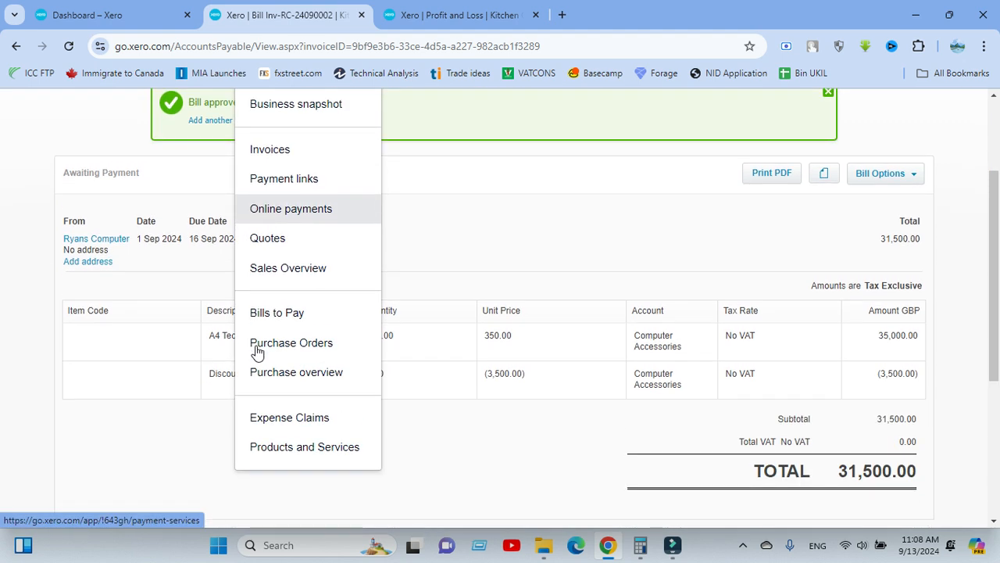
pyautogui.click(290, 154)
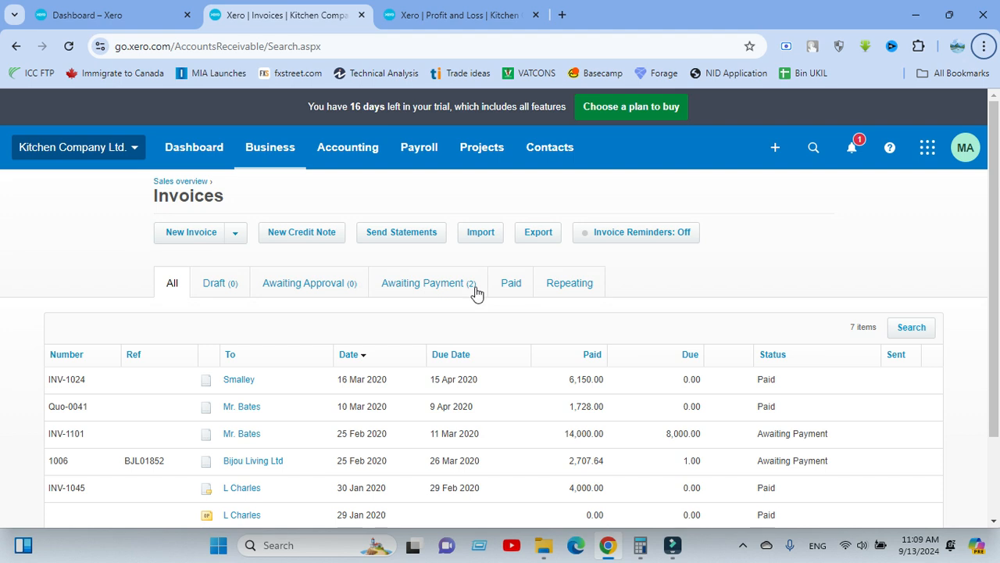
pyautogui.click(185, 235)
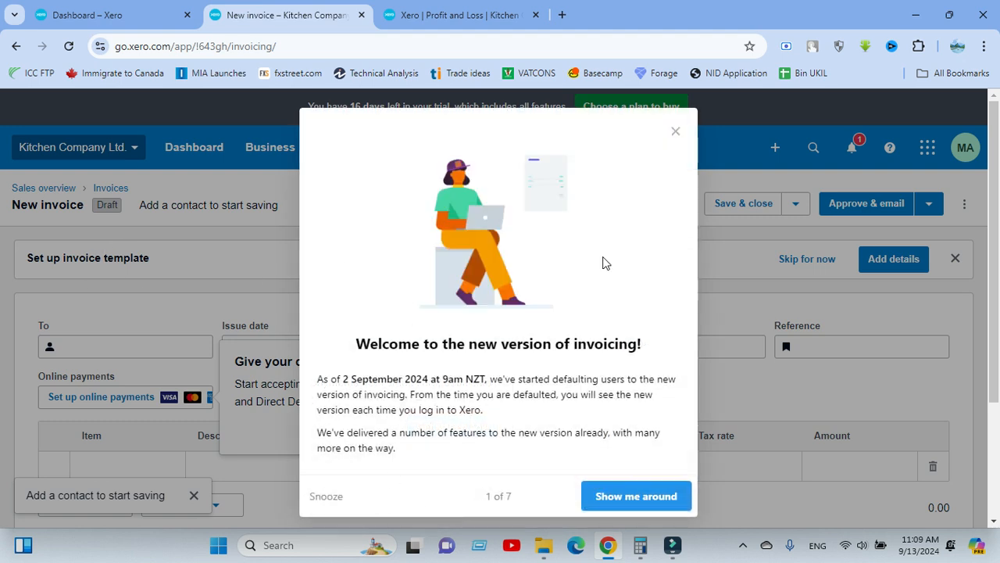
pyautogui.click(677, 134)
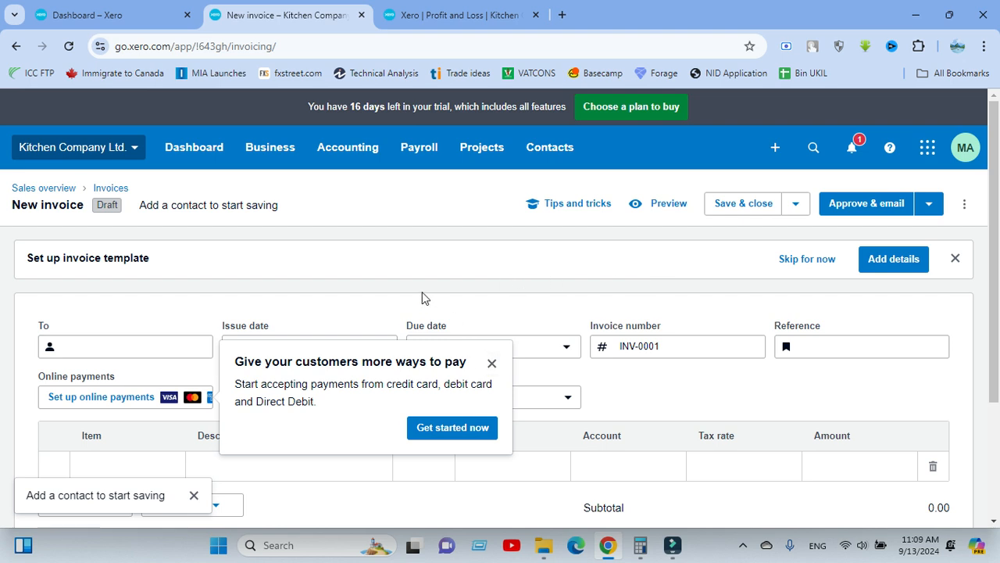
pyautogui.click(491, 362)
# Look over the new invoice form and switch to classic invoicing.
pyautogui.scroll(-2, 478, 304)
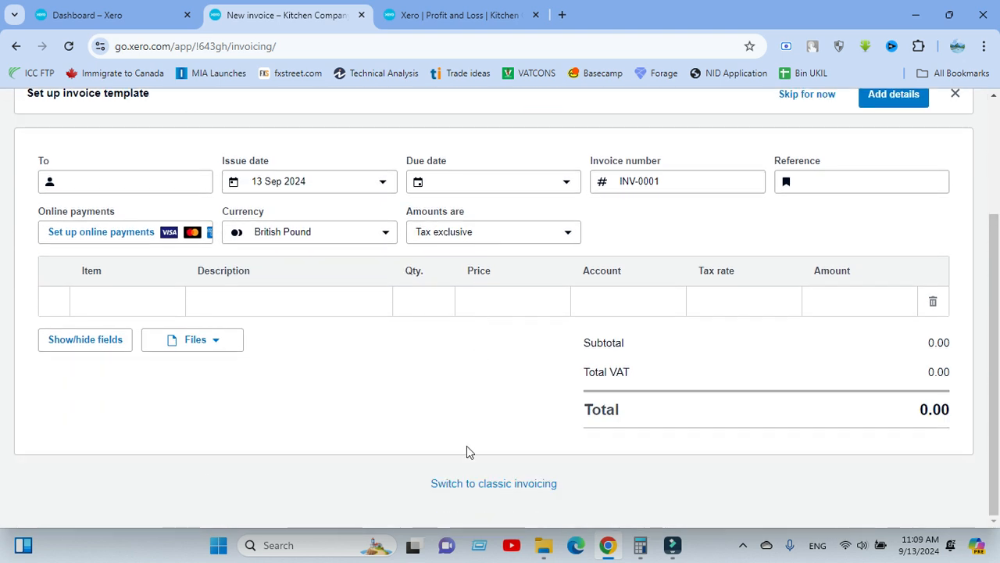
pyautogui.scroll(2, 516, 365)
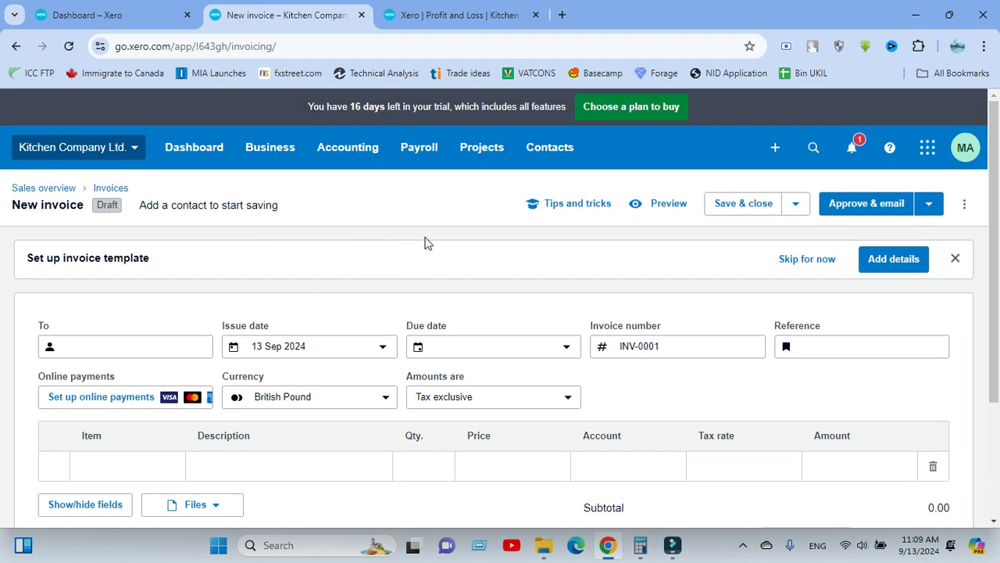
pyautogui.scroll(-1, 471, 279)
pyautogui.scroll(-1, 471, 278)
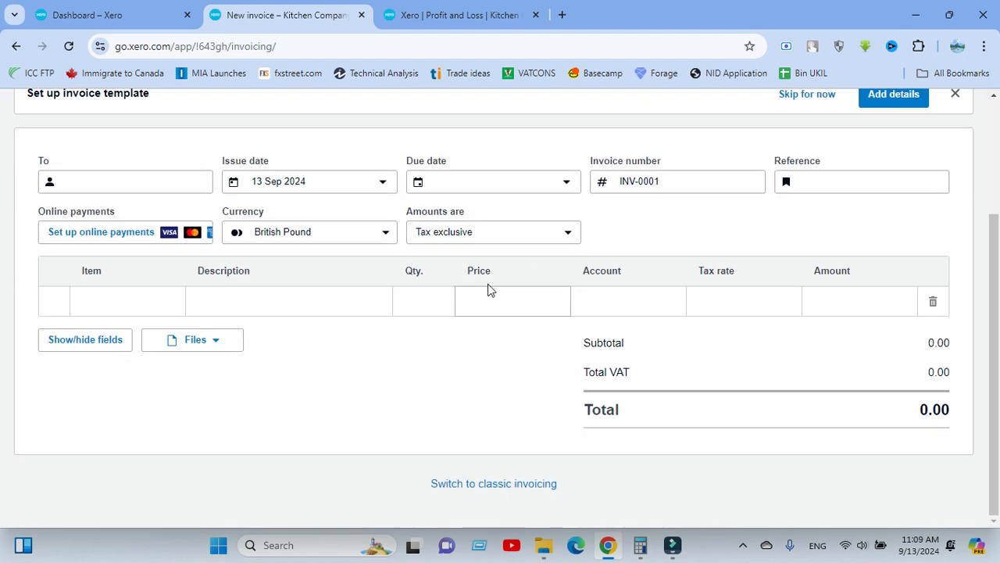
pyautogui.scroll(2, 413, 226)
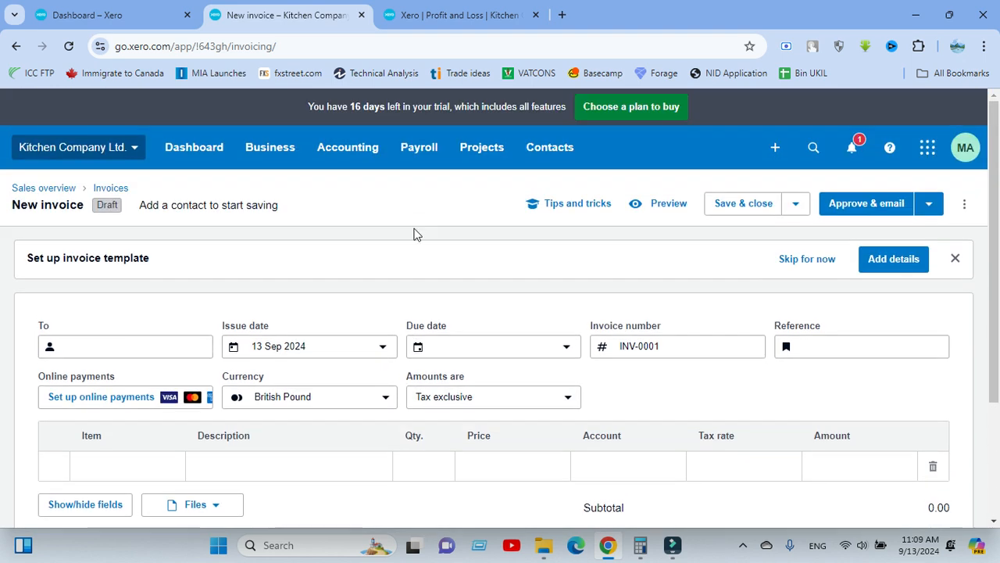
pyautogui.scroll(-2, 477, 312)
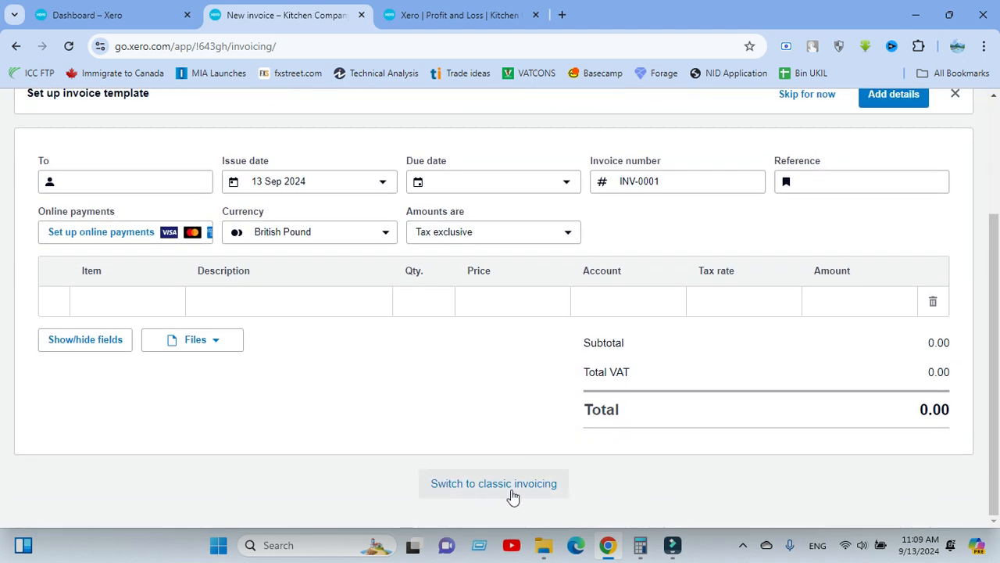
pyautogui.scroll(2, 493, 480)
pyautogui.scroll(-2, 487, 461)
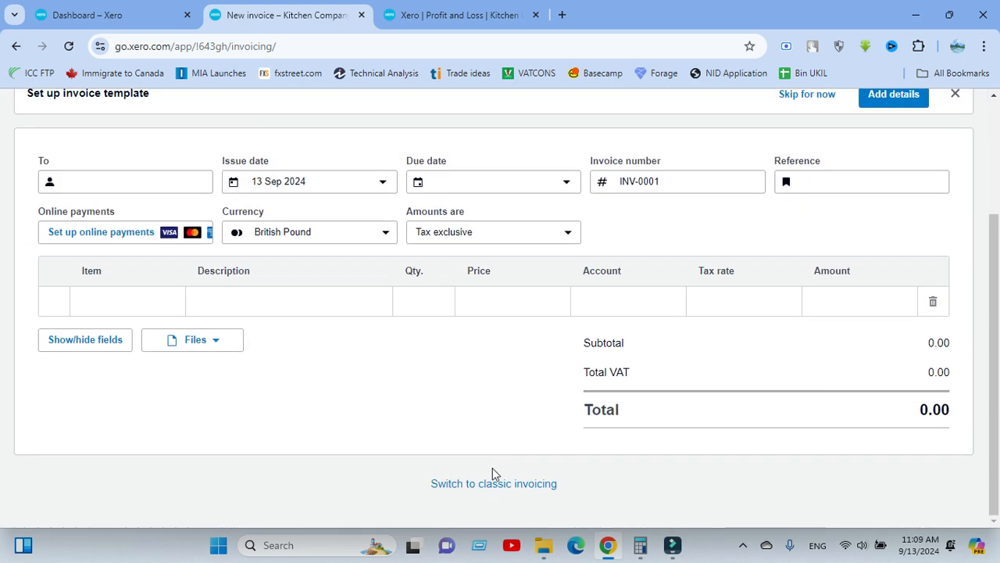
pyautogui.click(493, 484)
pyautogui.click(554, 414)
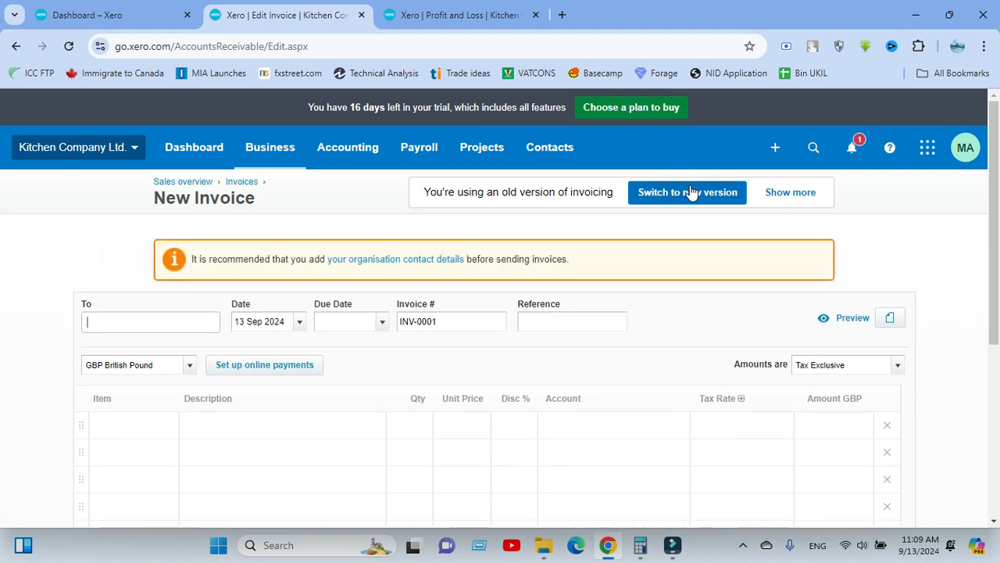
# Enter GGI as a new contact in the To field of the new invoice.
pyautogui.scroll(-2, 63, 299)
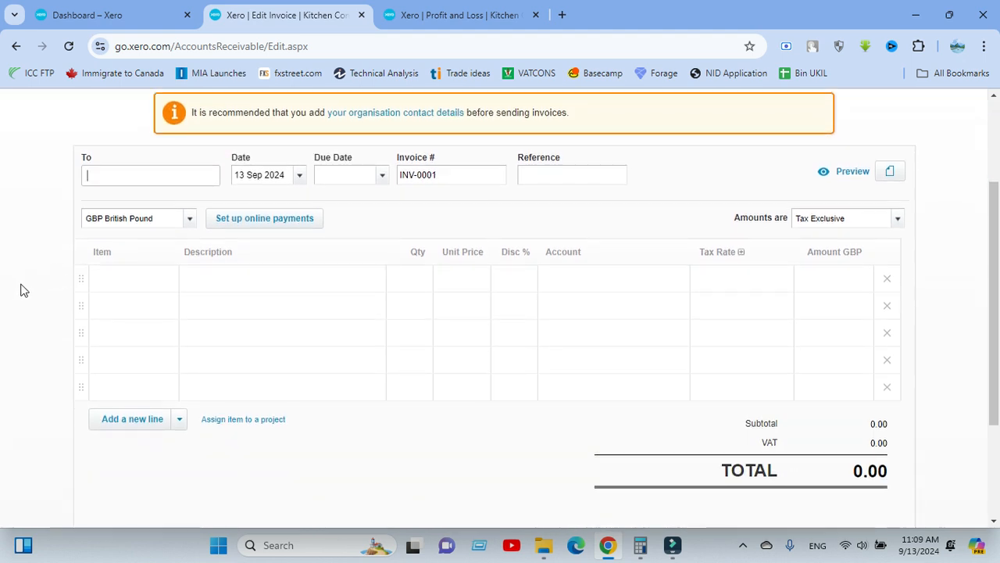
pyautogui.click(101, 174)
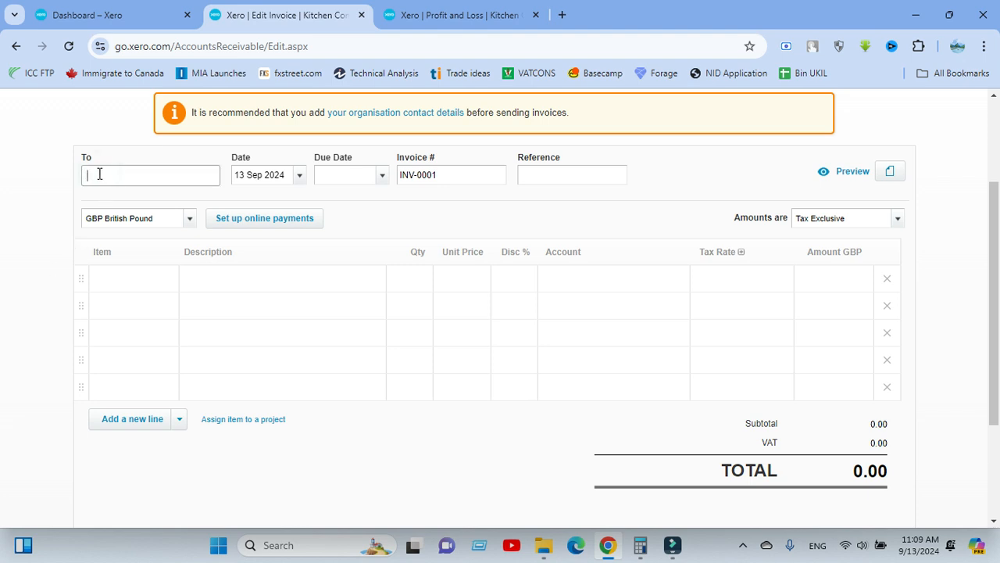
pyautogui.scroll(-2, 49, 222)
pyautogui.scroll(2, 48, 222)
pyautogui.scroll(1, 48, 223)
pyautogui.scroll(1, 108, 175)
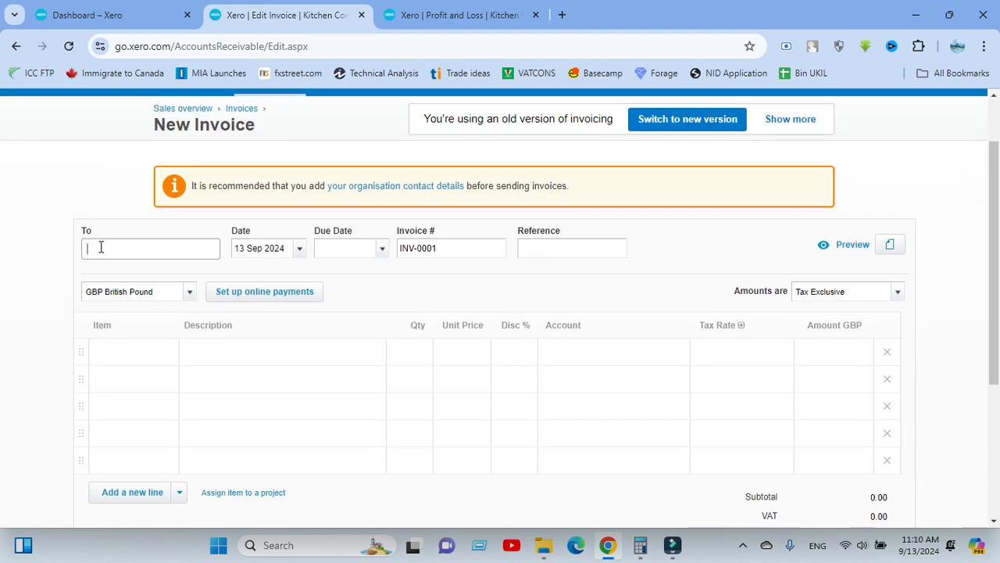
pyautogui.click(101, 247)
pyautogui.write('GGI')
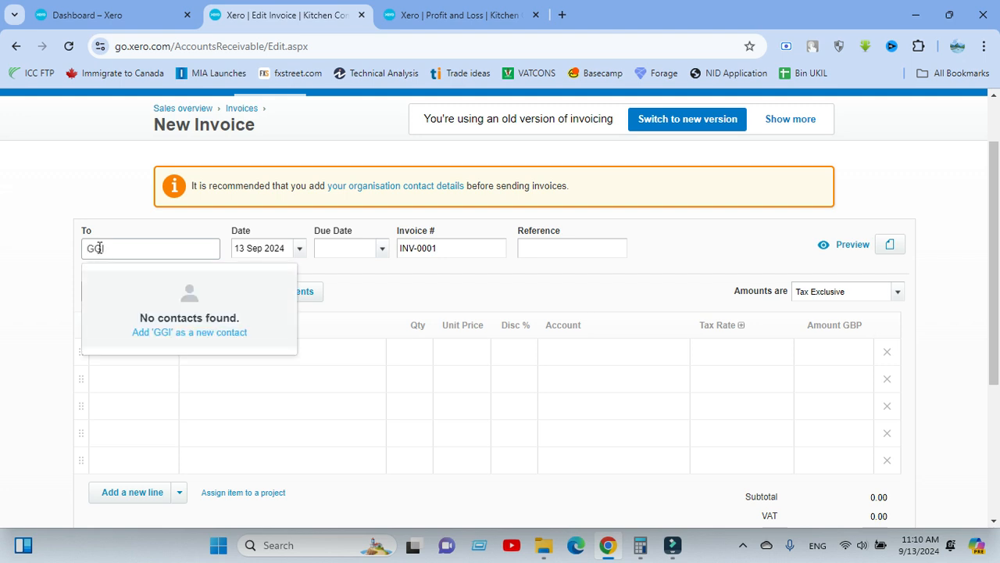
pyautogui.click(145, 308)
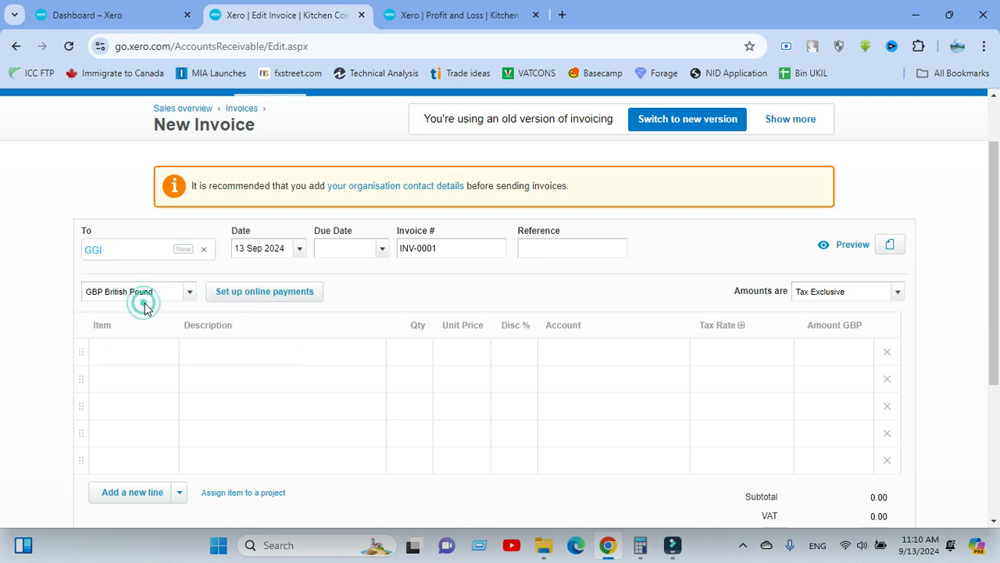
# Set the invoice date to 1 Sep 2024 and the due date 15 days after it, 16 Sep 2024.
pyautogui.doubleClick(63, 184)
pyautogui.click(288, 247)
pyautogui.click(300, 248)
pyautogui.click(253, 352)
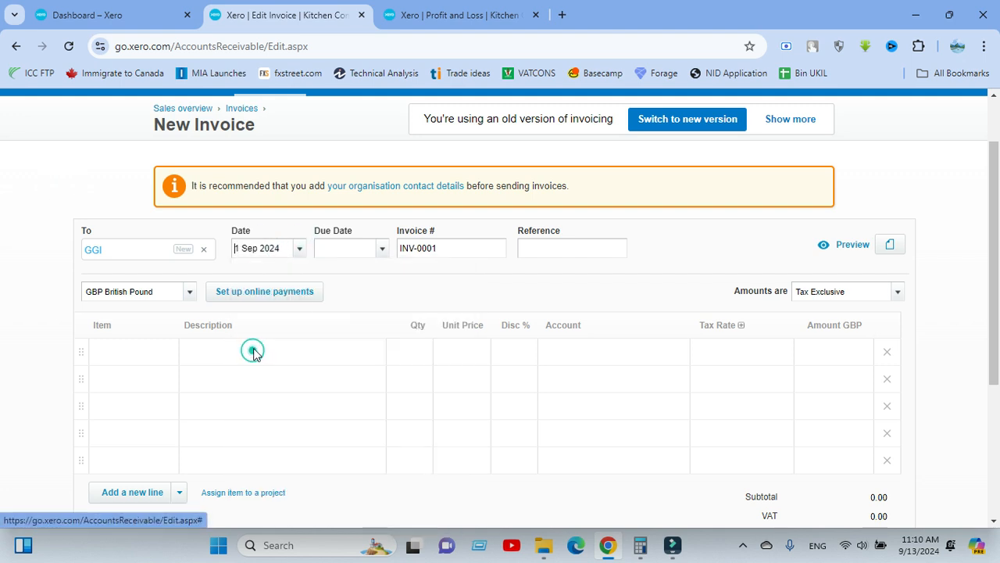
pyautogui.click(367, 283)
pyautogui.click(343, 247)
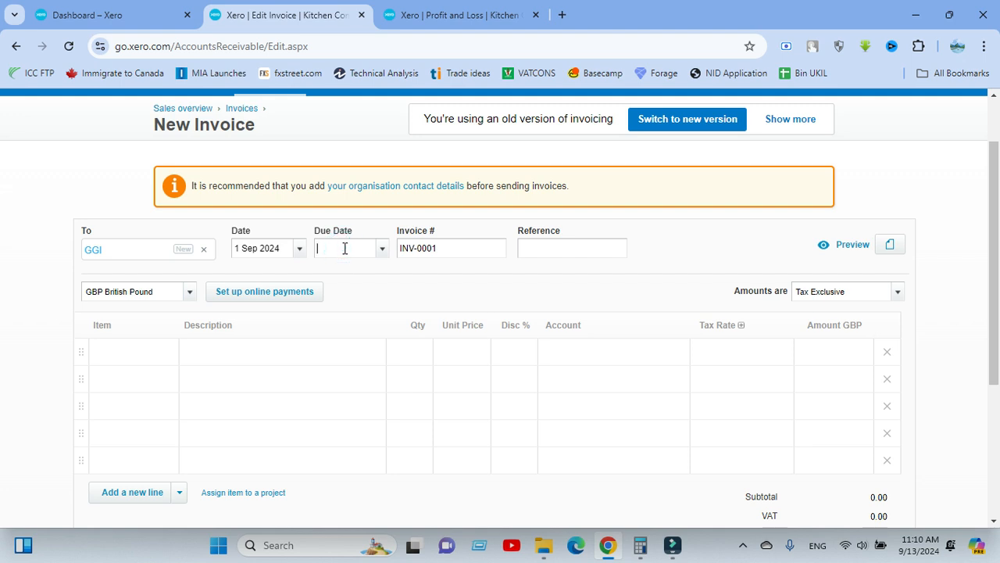
pyautogui.write('+15')
# Replace the invoice number with Inv-RC-24090002.
pyautogui.click(458, 250)
pyautogui.moveTo(462, 250); pyautogui.dragTo(357, 250)
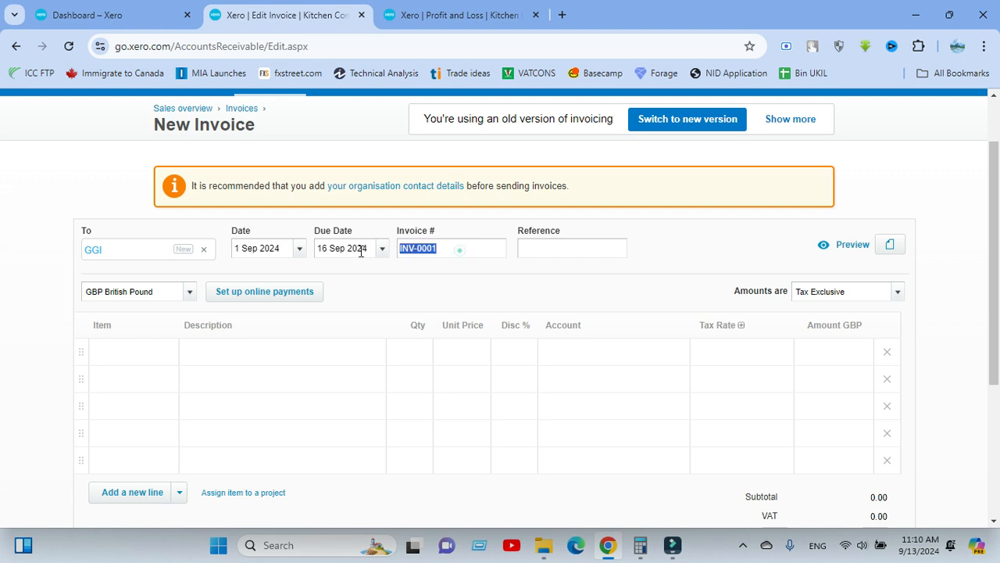
pyautogui.write('Inv-RC-24090002')
pyautogui.click(407, 268)
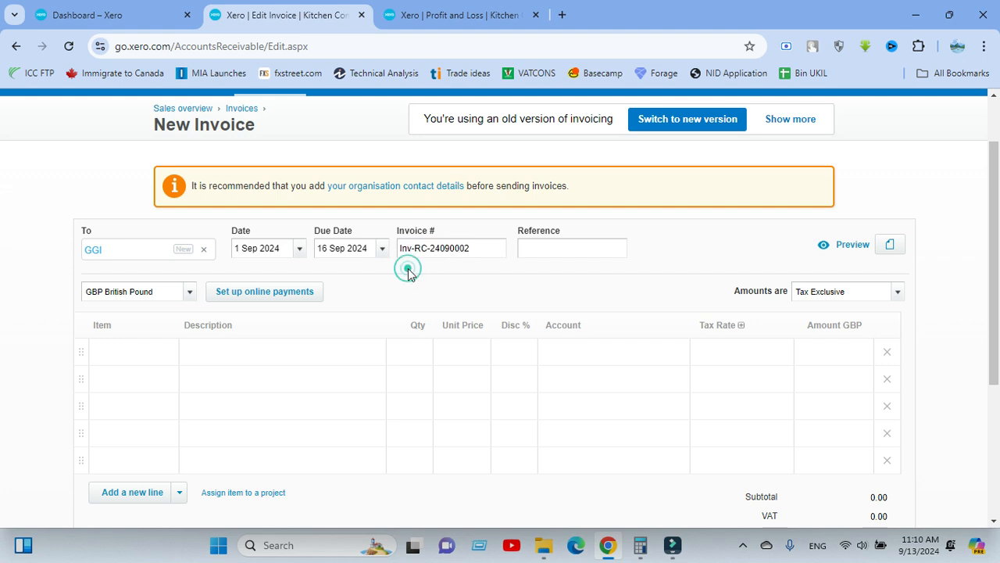
pyautogui.click(395, 279)
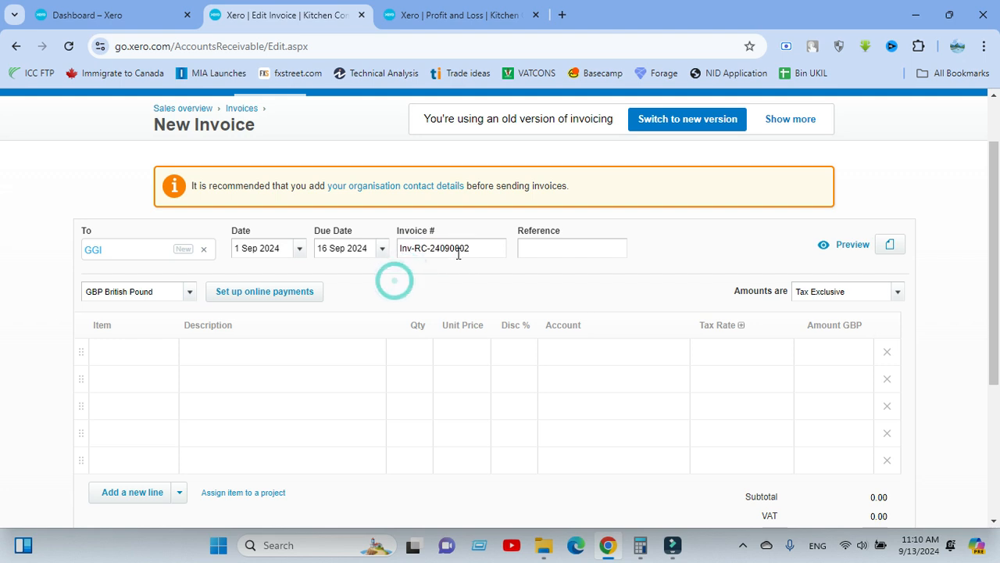
# Look over the invoice's reference field, attachment option, item and description columns, and totals.
pyautogui.click(551, 248)
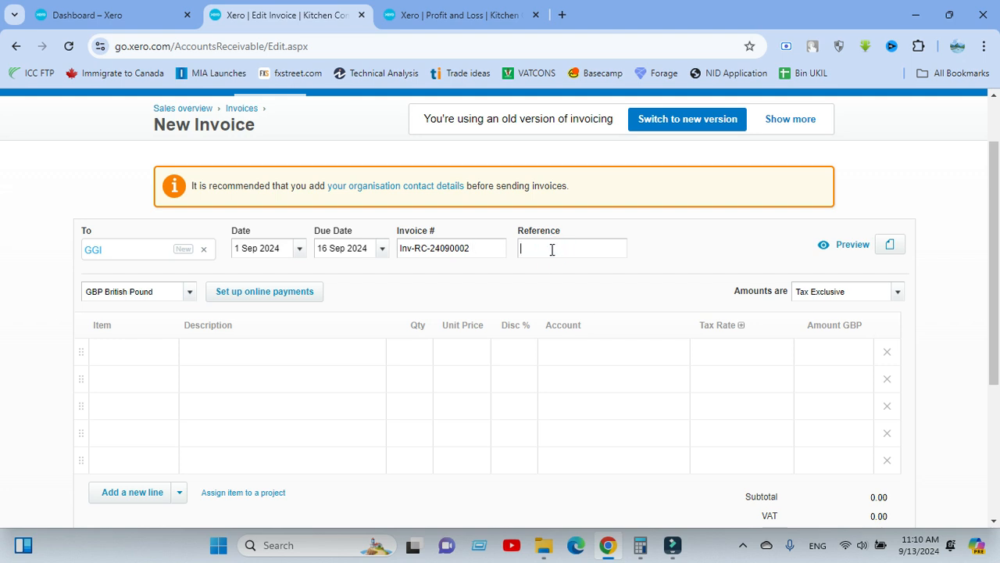
pyautogui.click(407, 279)
pyautogui.scroll(-3, 641, 261)
pyautogui.scroll(5, 590, 235)
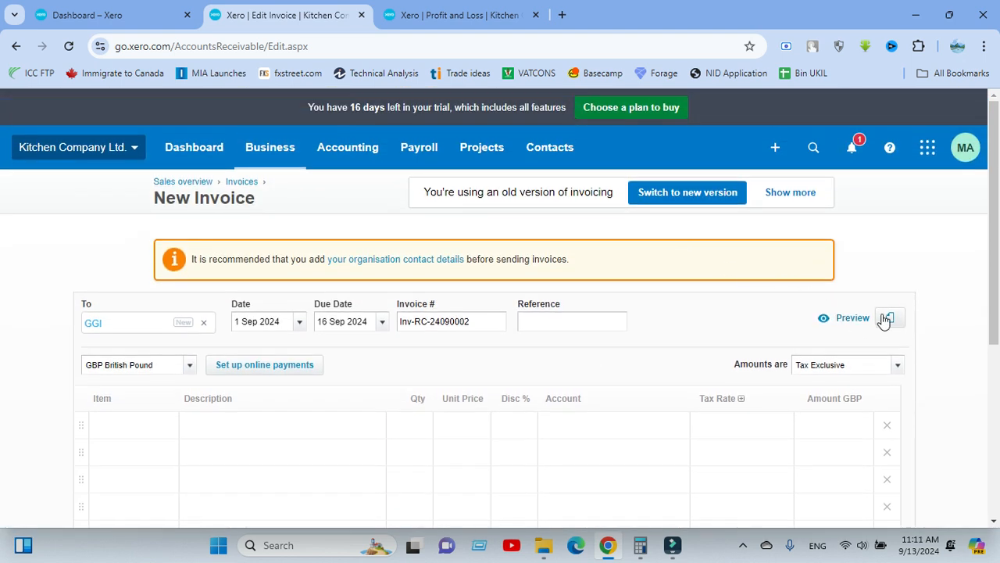
pyautogui.scroll(-2, 883, 320)
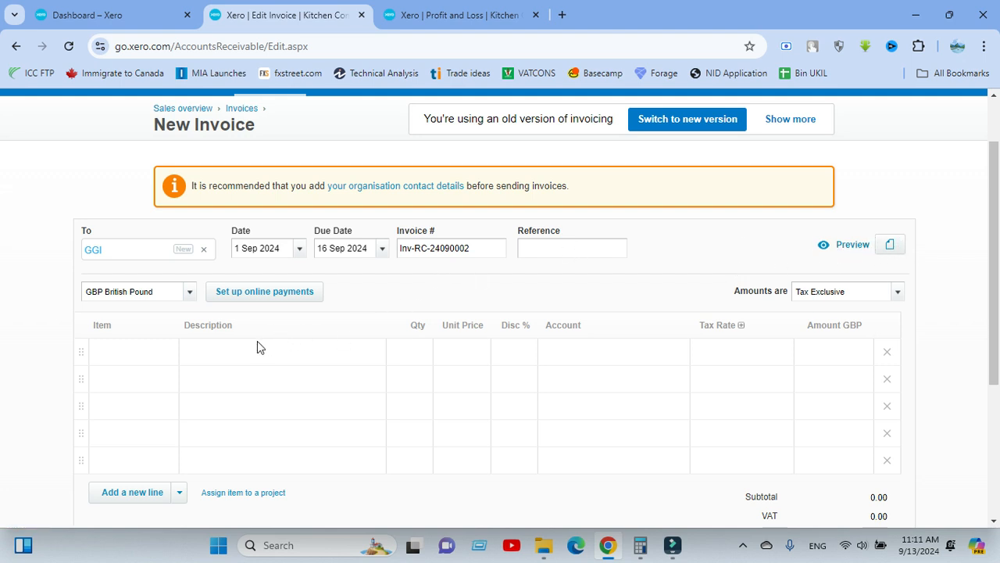
pyautogui.click(238, 349)
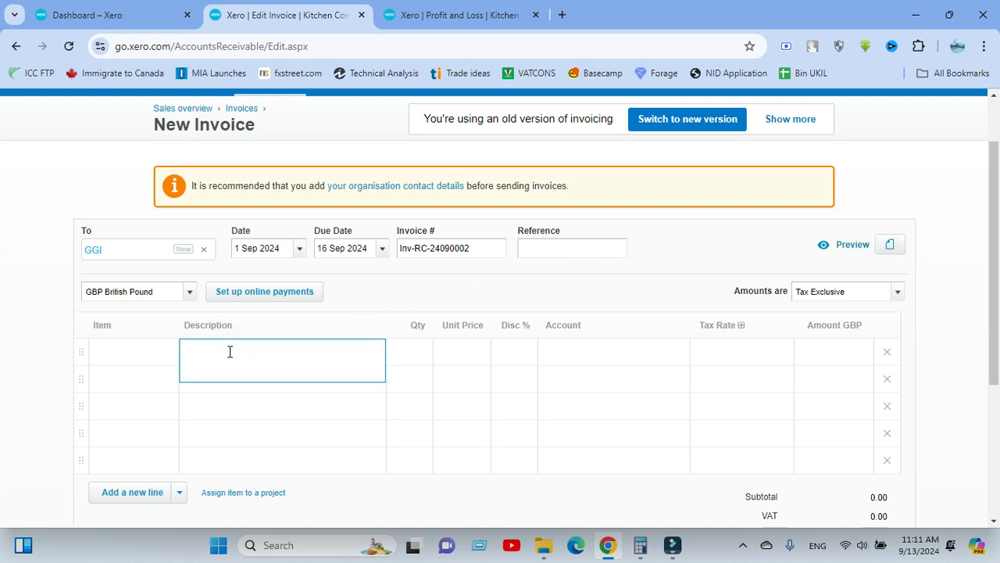
pyautogui.click(154, 351)
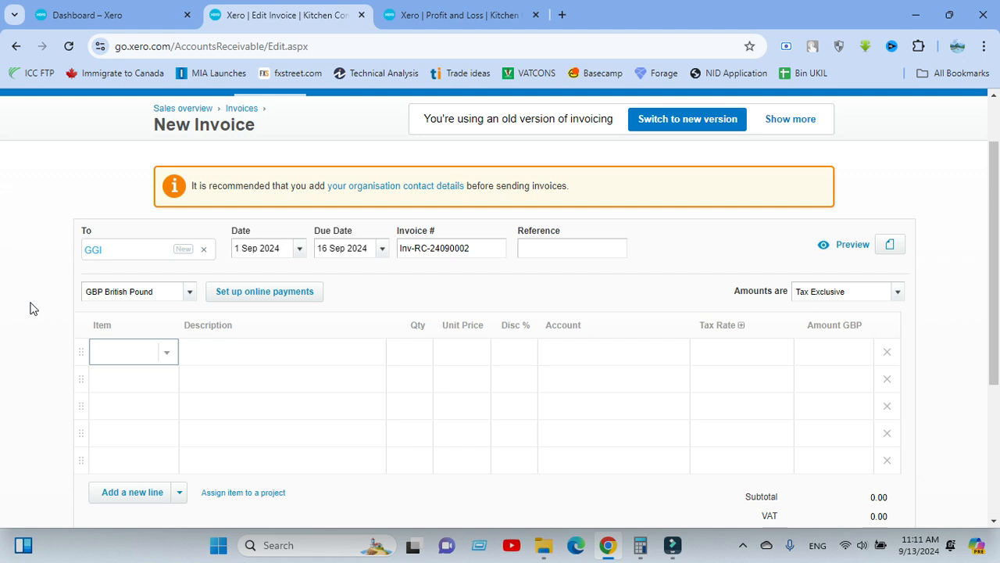
pyautogui.scroll(-2, 67, 297)
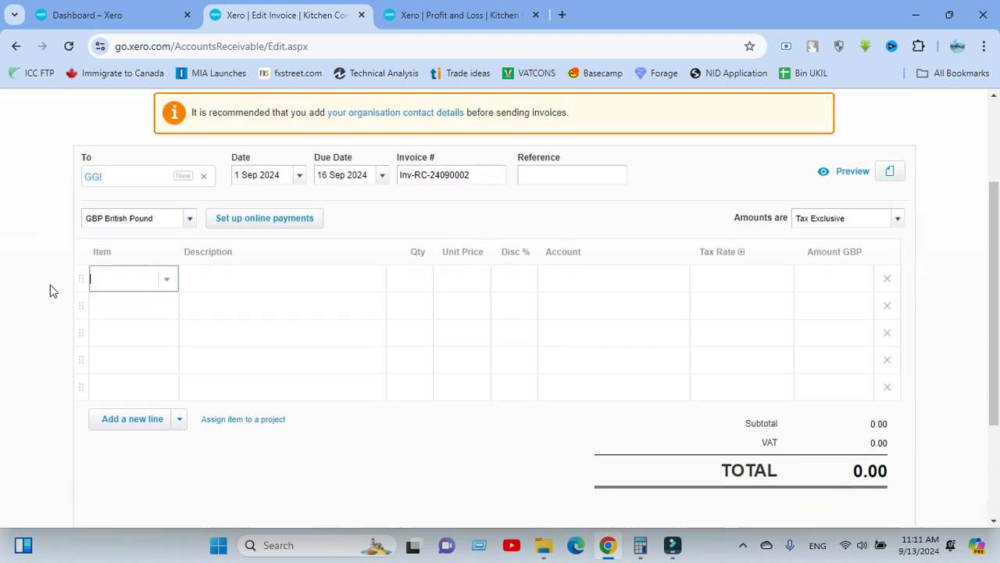
pyautogui.scroll(2, 144, 289)
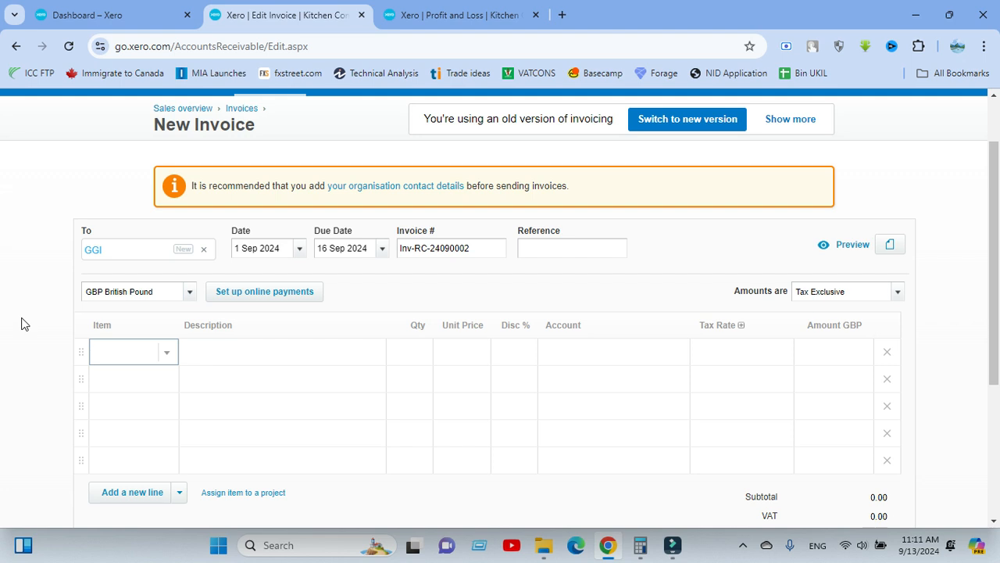
pyautogui.scroll(-1, 23, 323)
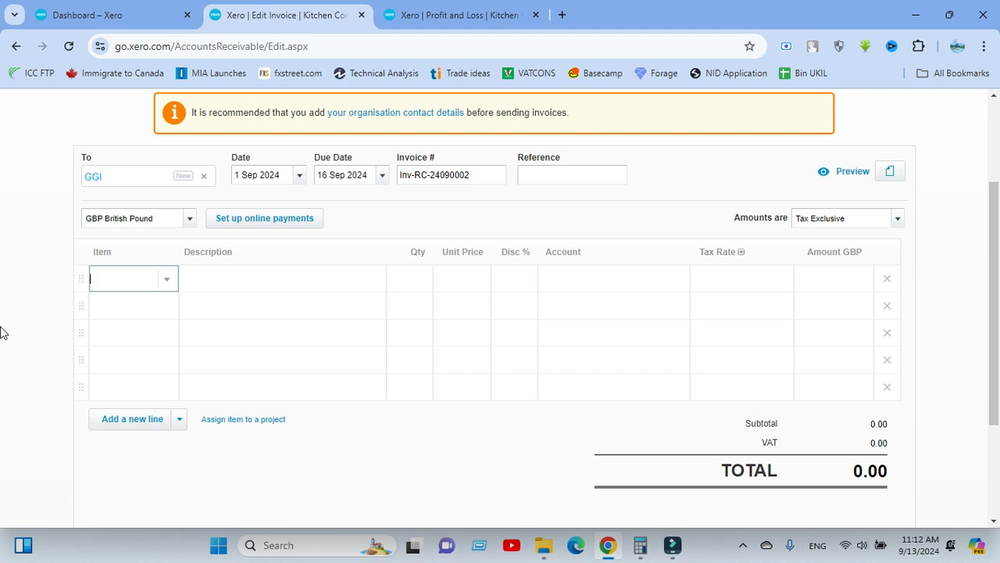
pyautogui.scroll(1, 18, 332)
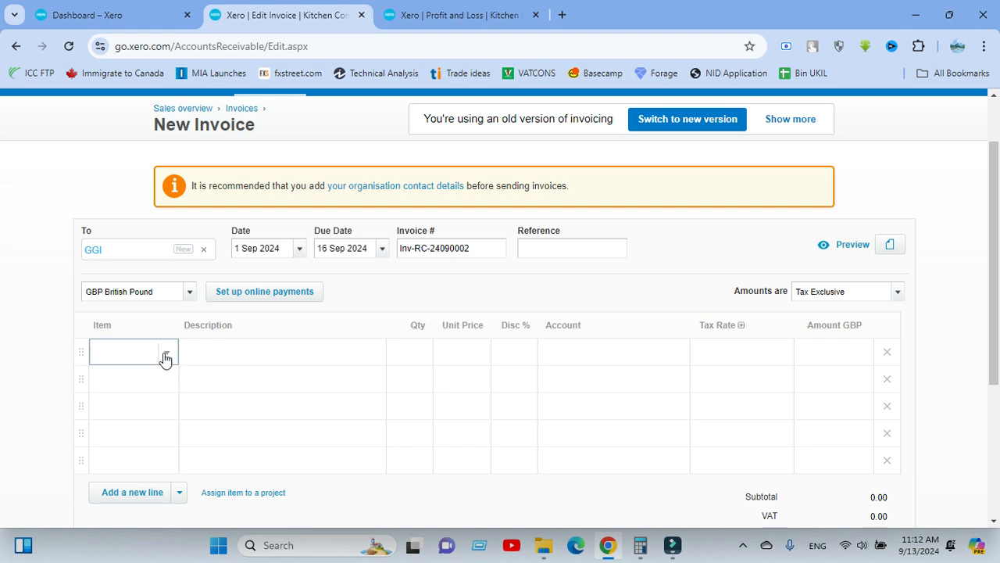
# Create a new item for the first invoice line with item code A4 Tech and item name Mouse.
pyautogui.click(166, 356)
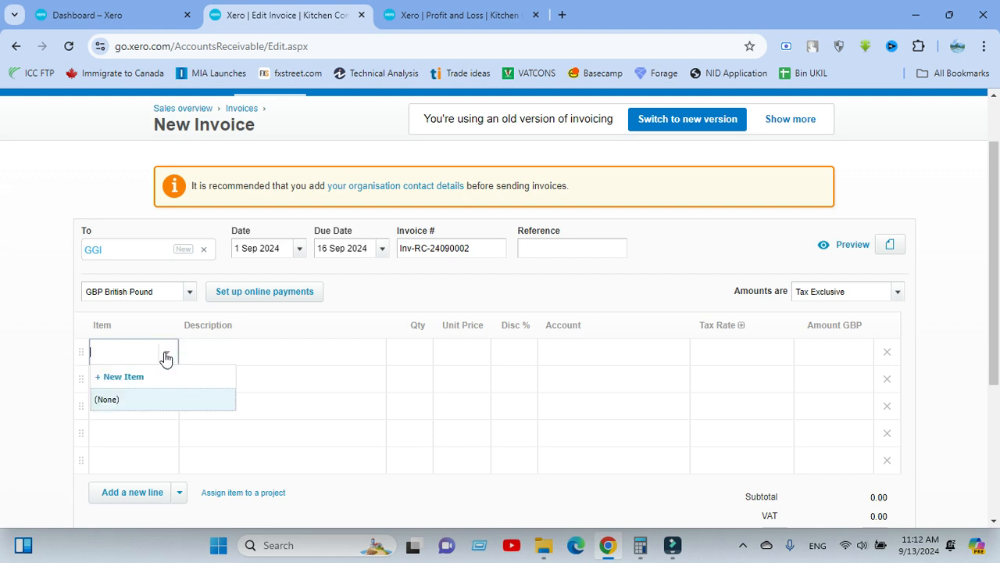
pyautogui.click(135, 377)
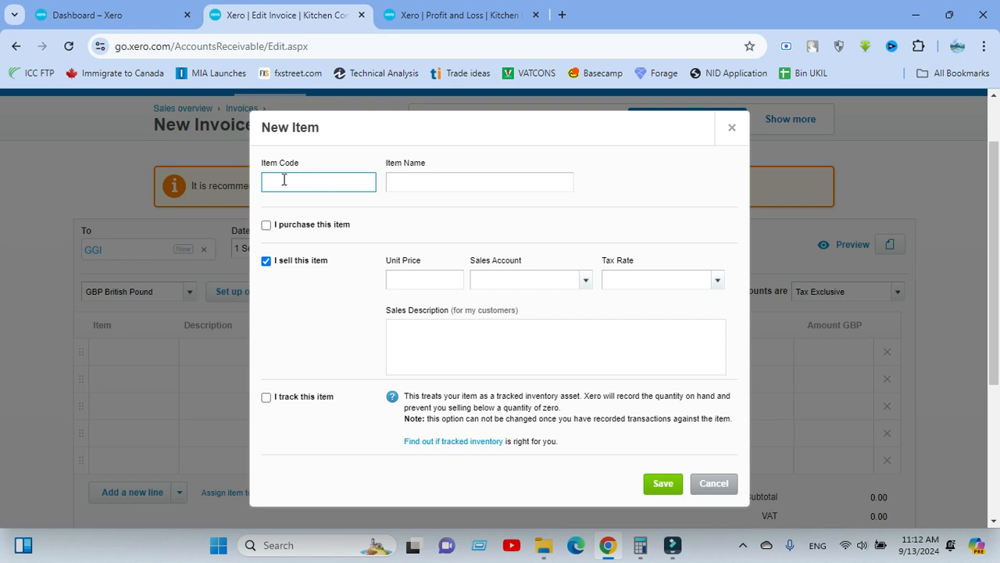
pyautogui.click(404, 183)
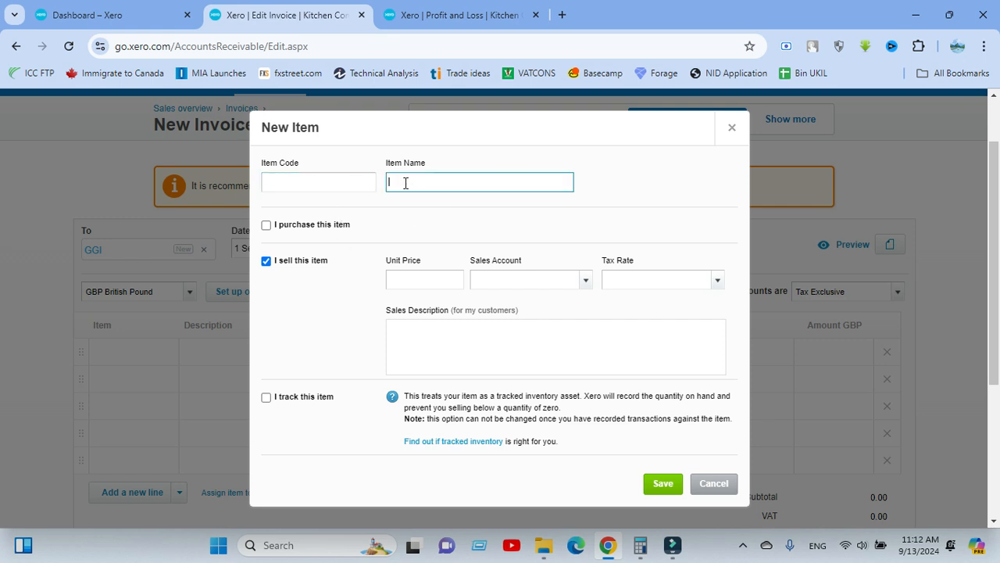
pyautogui.click(349, 180)
pyautogui.click(420, 181)
pyautogui.write('Mouse')
pyautogui.click(317, 182)
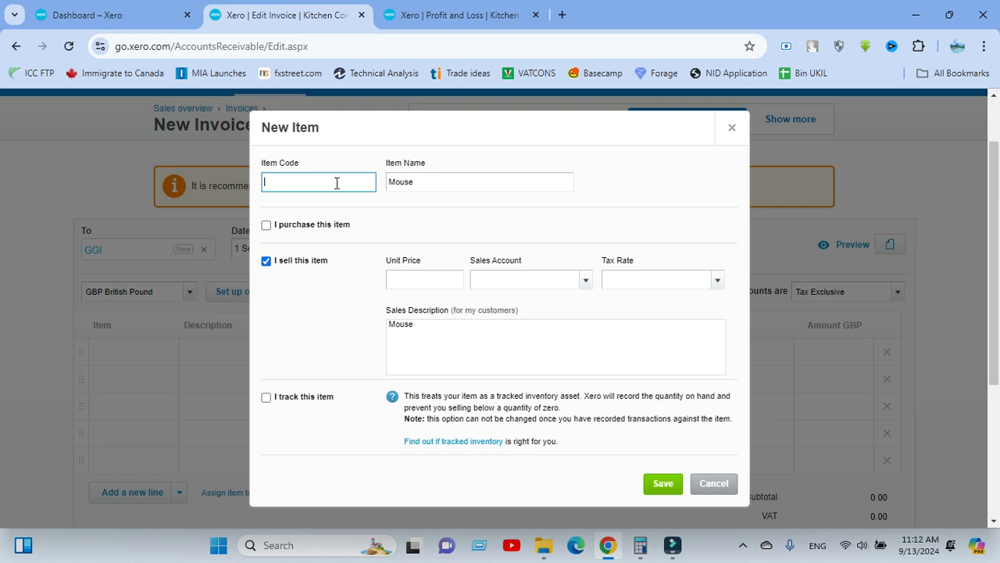
pyautogui.write('A')
pyautogui.write('4')
pyautogui.write(' e')
pyautogui.write(' Tech')
pyautogui.click(424, 182)
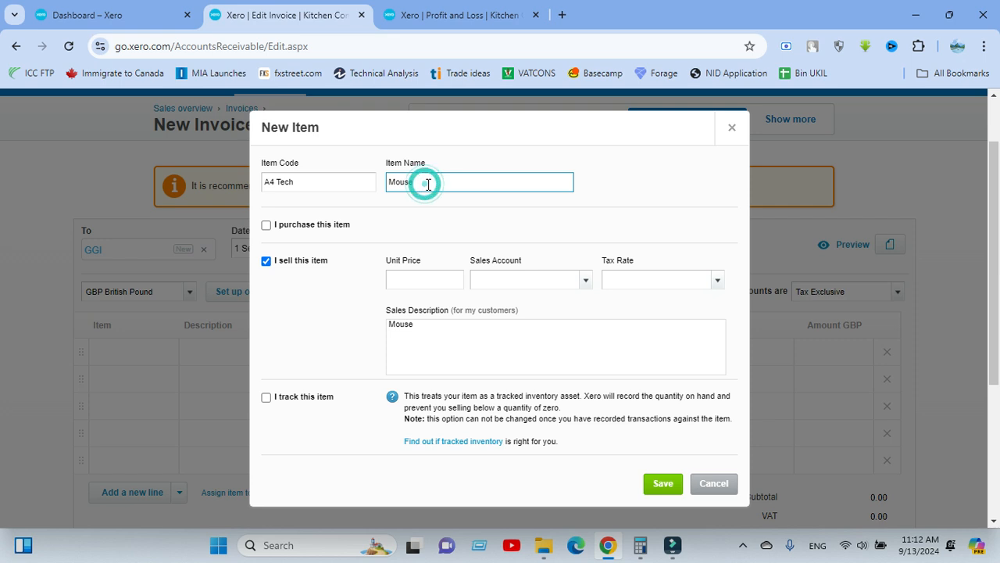
pyautogui.click(416, 235)
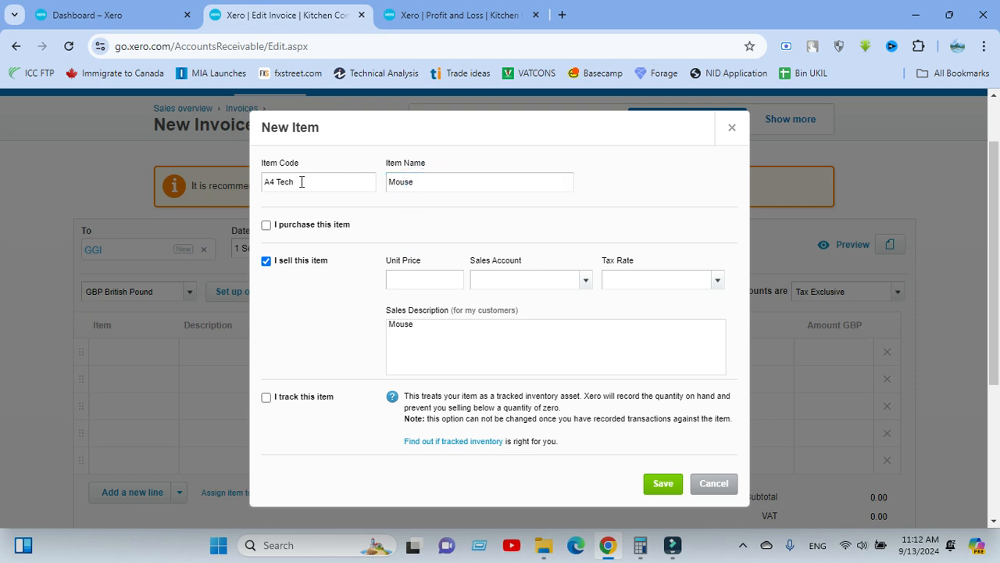
pyautogui.click(415, 222)
# Set the new item's unit price to 350 and its sales account to 200 - Sales.
pyautogui.click(473, 278)
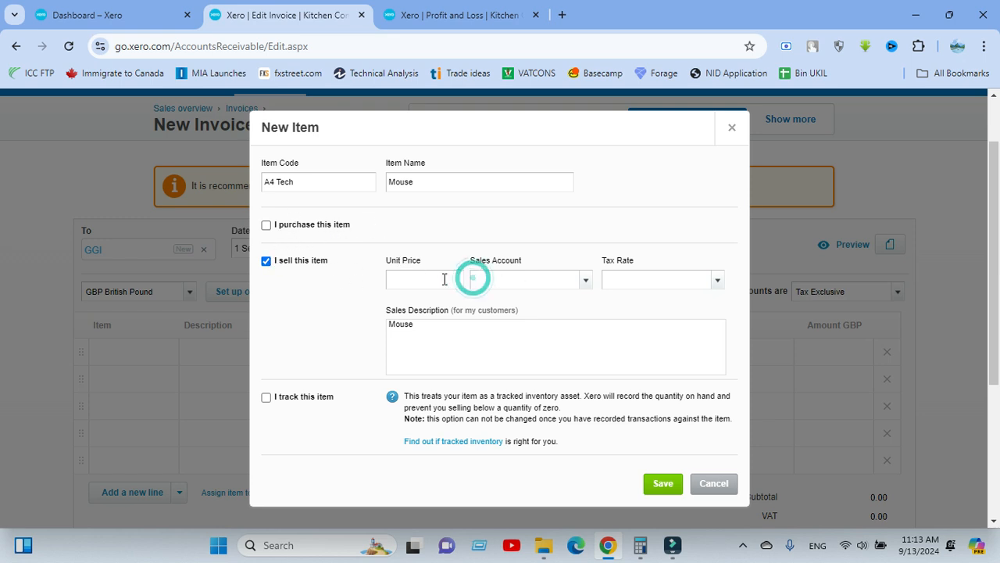
pyautogui.click(443, 279)
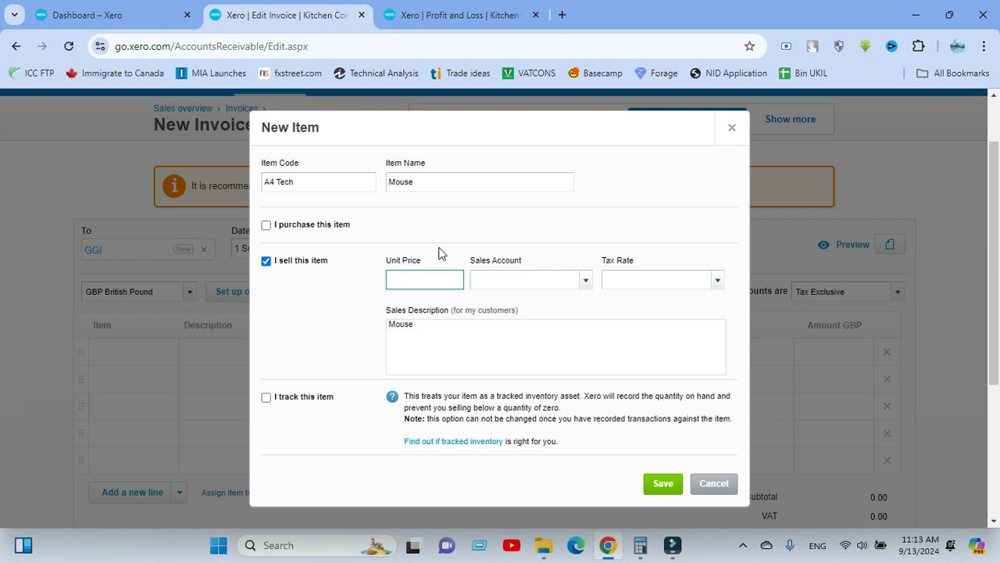
pyautogui.write('350')
pyautogui.click(567, 281)
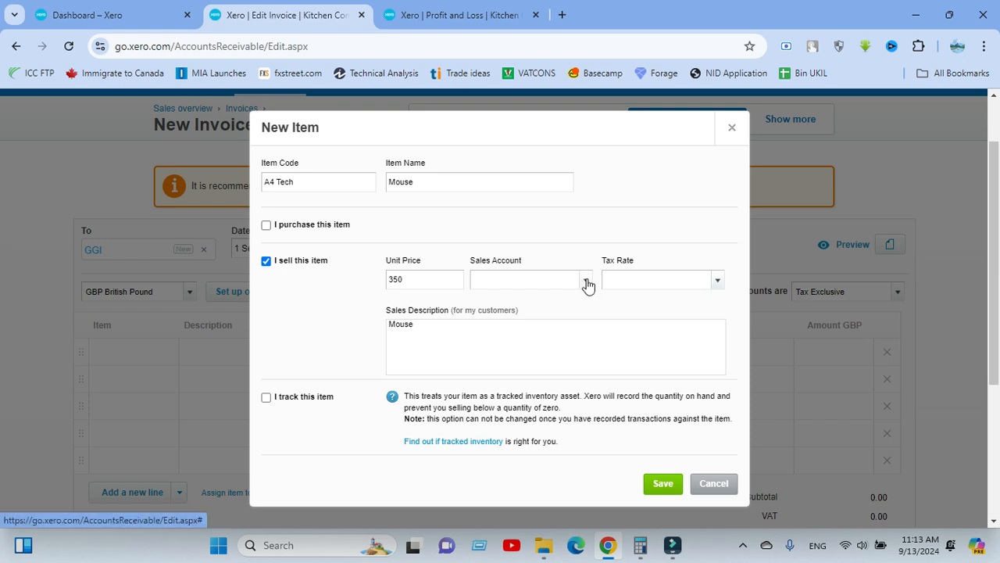
pyautogui.click(586, 280)
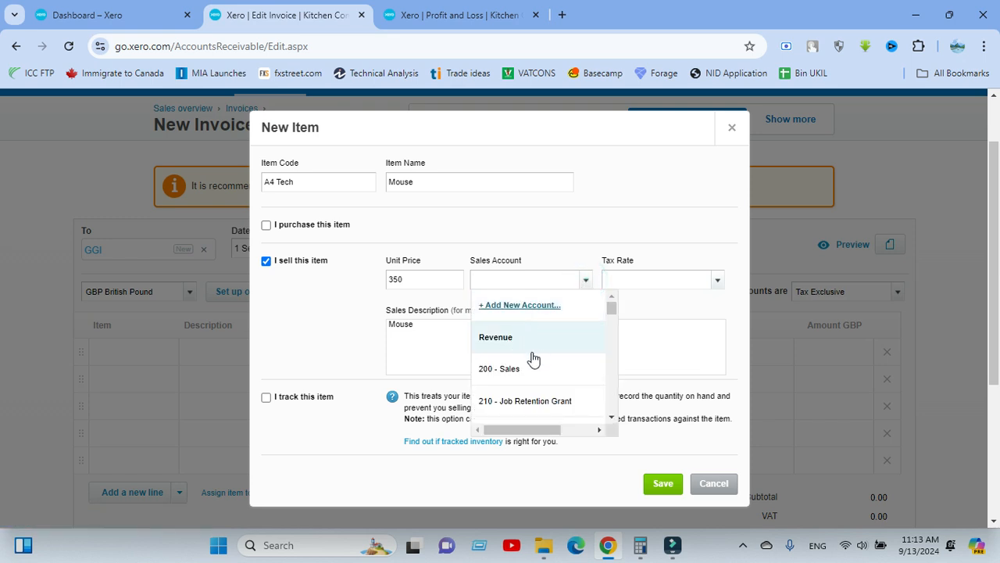
pyautogui.scroll(-2, 534, 358)
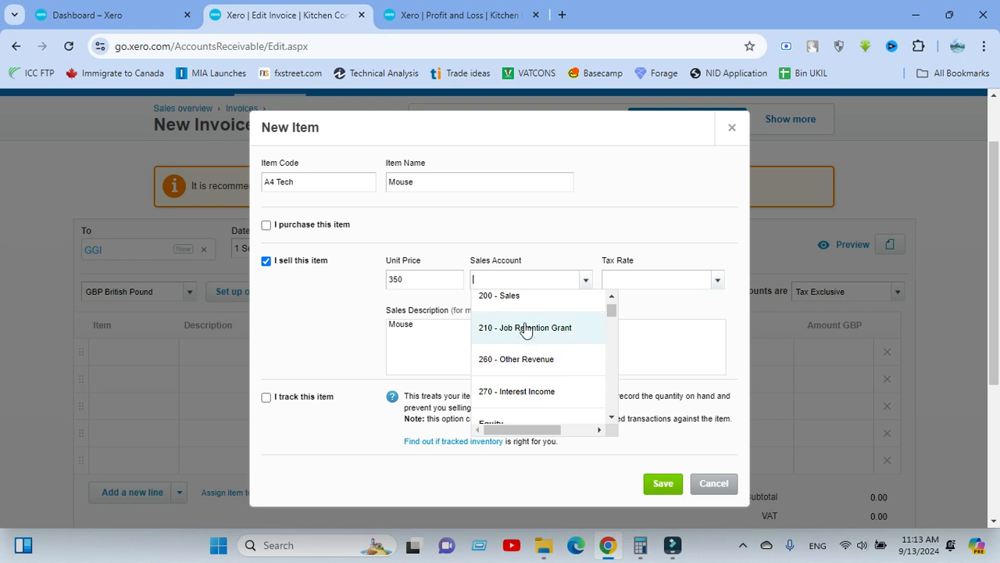
pyautogui.click(521, 297)
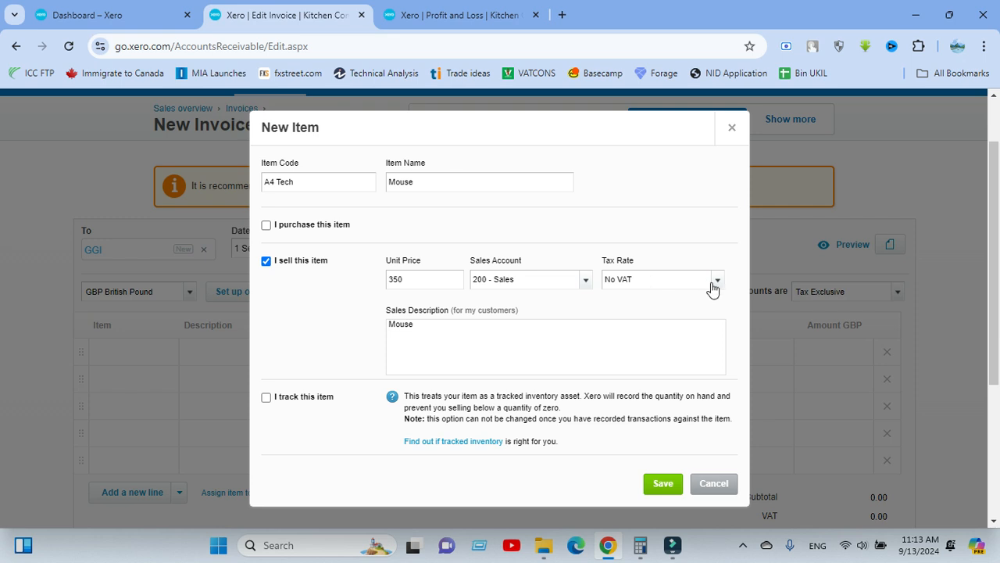
# Review the new item's code and sales description, and save it to the invoice line.
pyautogui.click(448, 332)
pyautogui.click(443, 326)
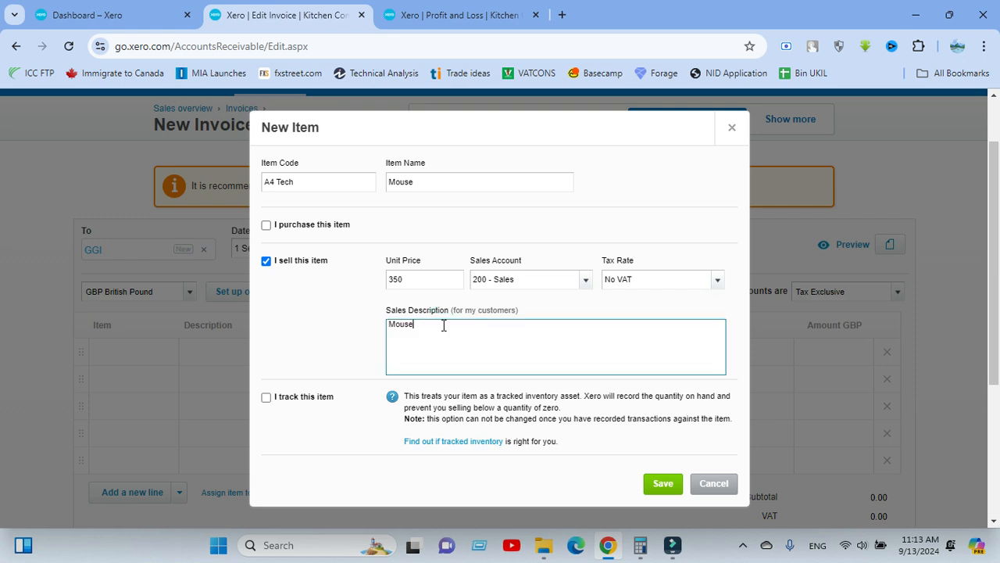
pyautogui.click(315, 185)
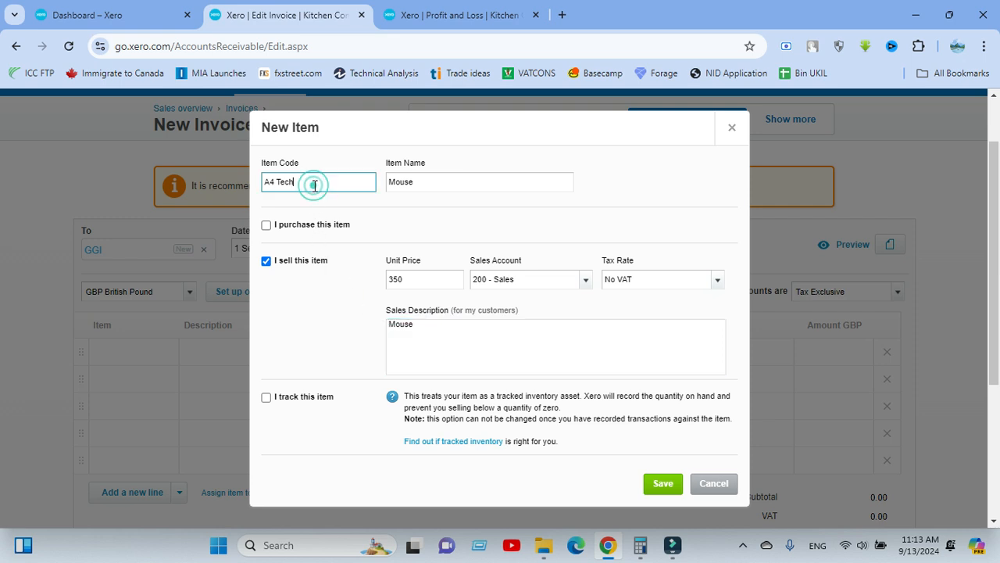
pyautogui.click(435, 324)
pyautogui.click(436, 324)
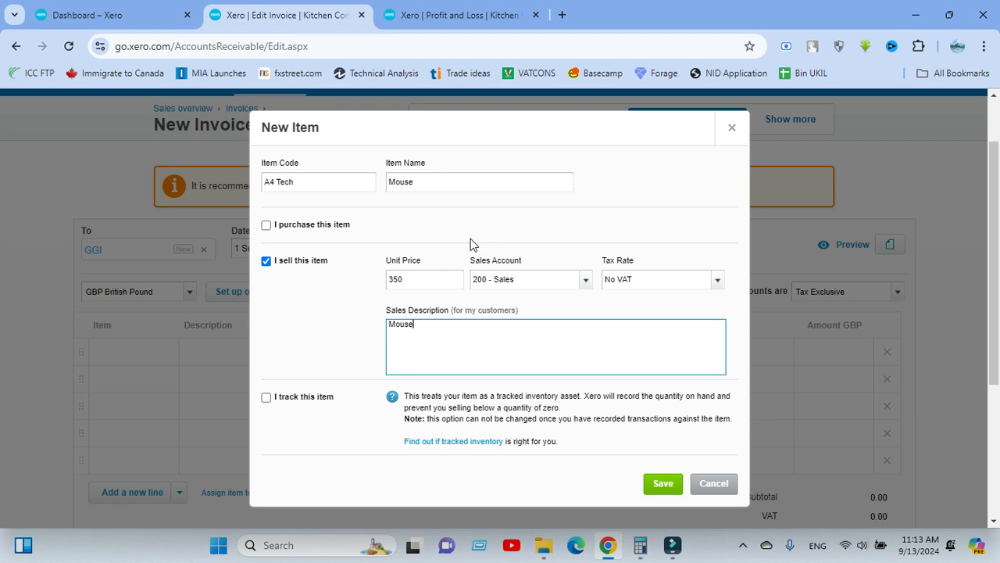
pyautogui.click(344, 334)
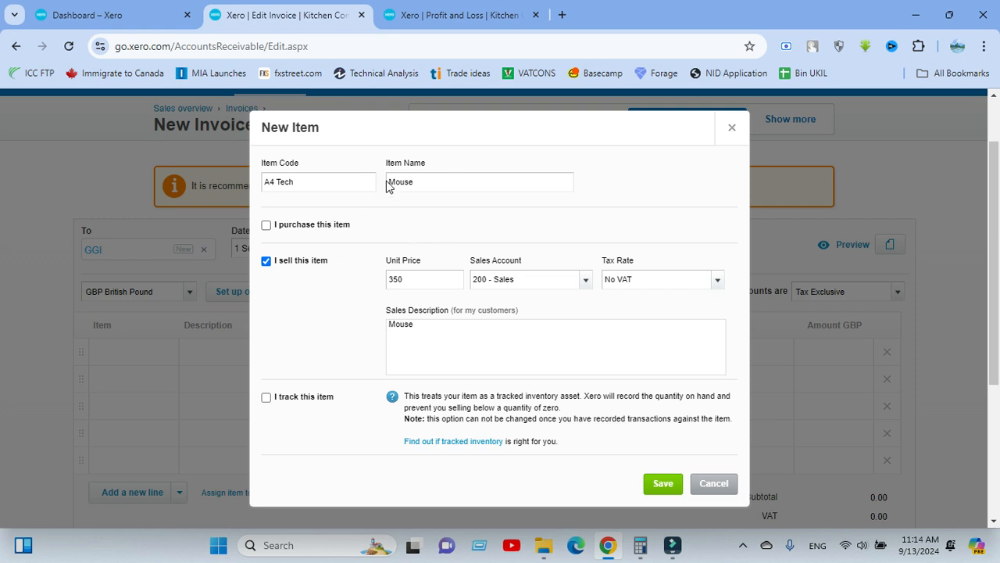
pyautogui.click(661, 485)
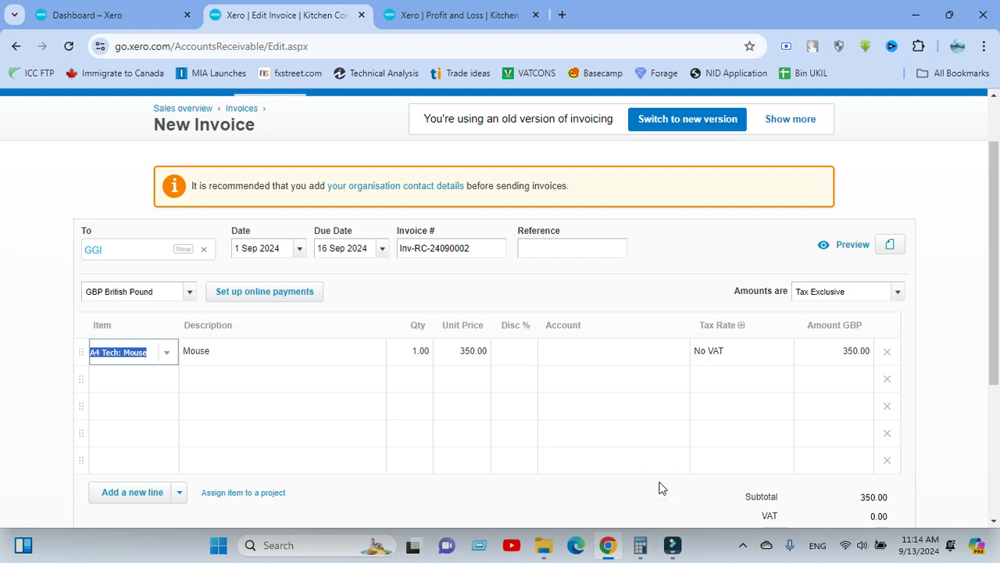
# Check the item choices for the first invoice line, keep the current item and review the line and totals.
pyautogui.click(650, 262)
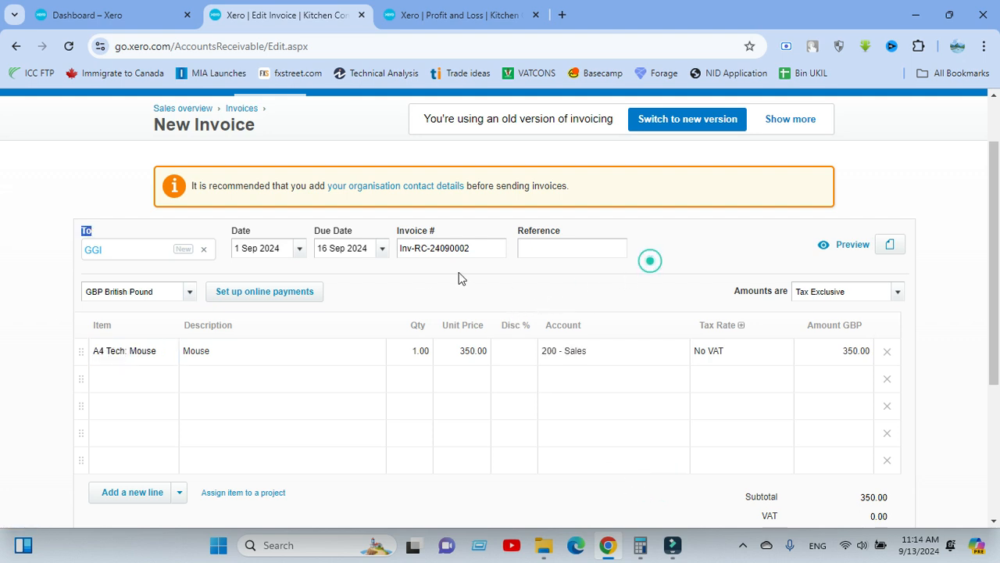
pyautogui.click(146, 355)
pyautogui.click(164, 357)
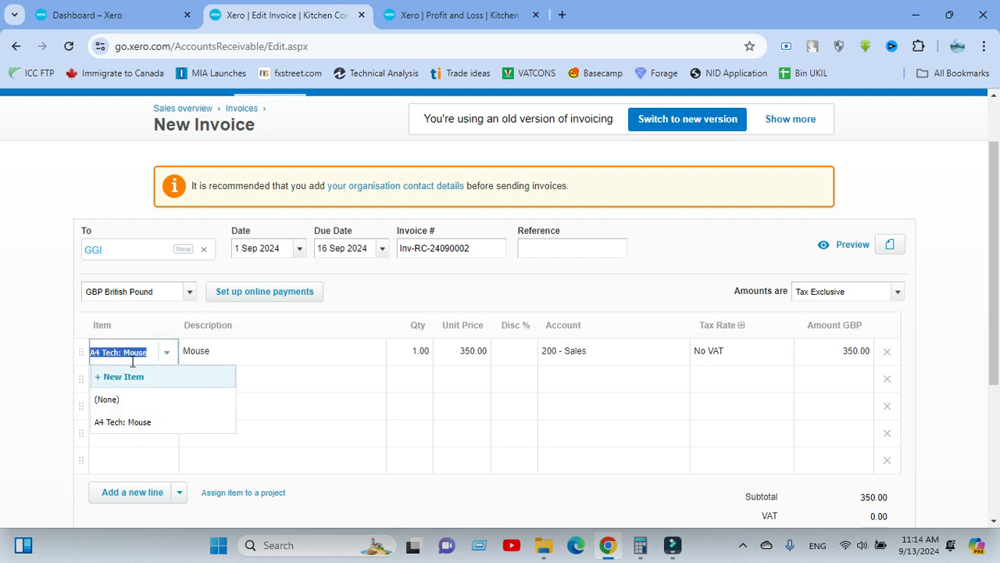
pyautogui.click(309, 319)
pyautogui.click(309, 319)
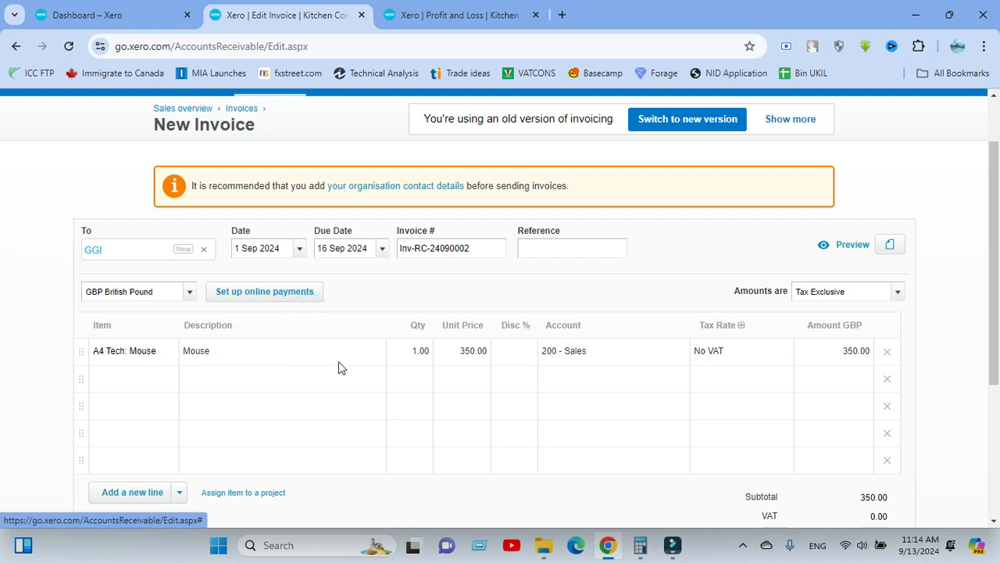
pyautogui.scroll(-1, 422, 353)
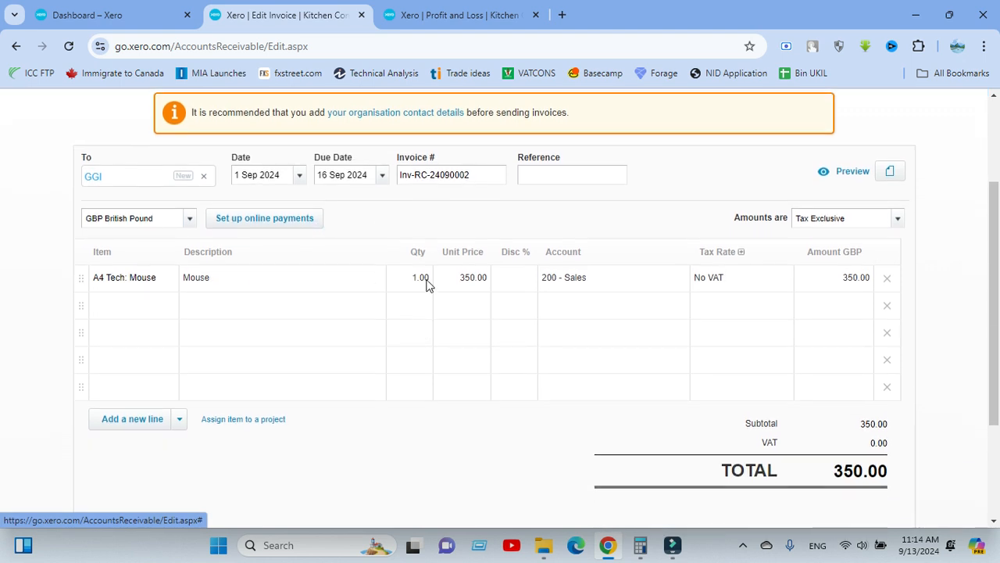
# Set the quantity on the A4 Tech: Mouse invoice line to 100.
pyautogui.click(423, 280)
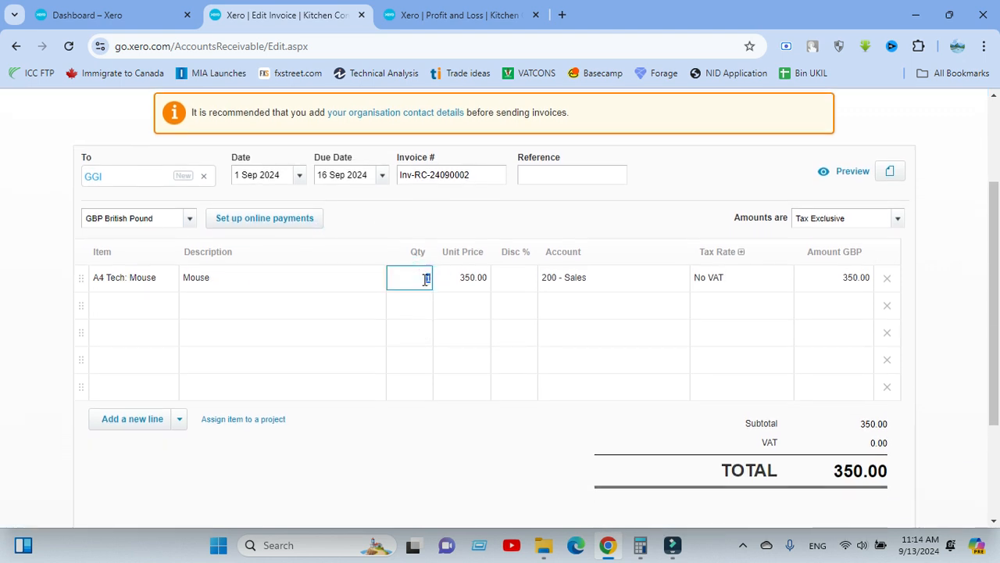
pyautogui.write('100')
pyautogui.click(466, 218)
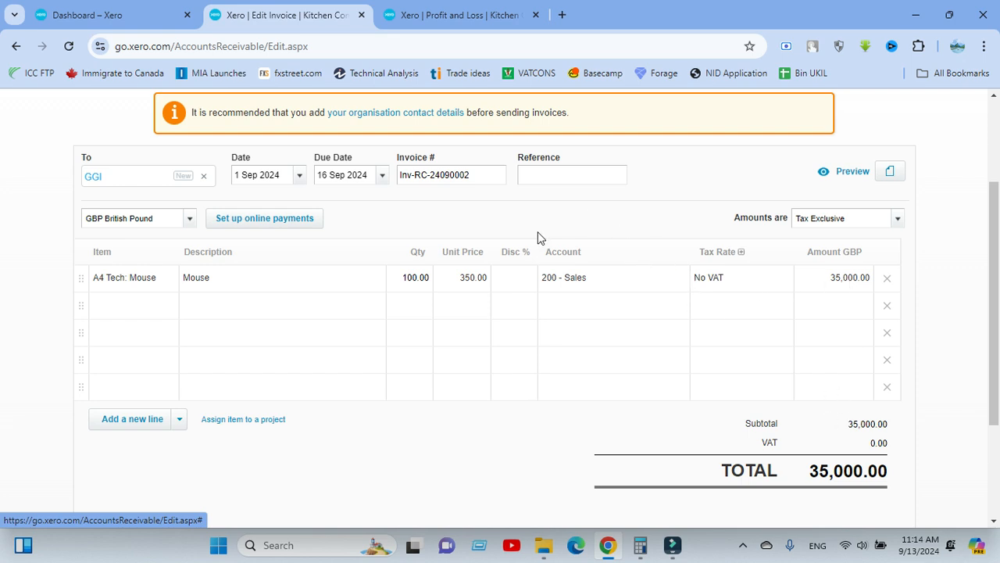
# Apply a 10% discount to the Mouse line and review the discounted amount and invoice totals.
pyautogui.click(511, 280)
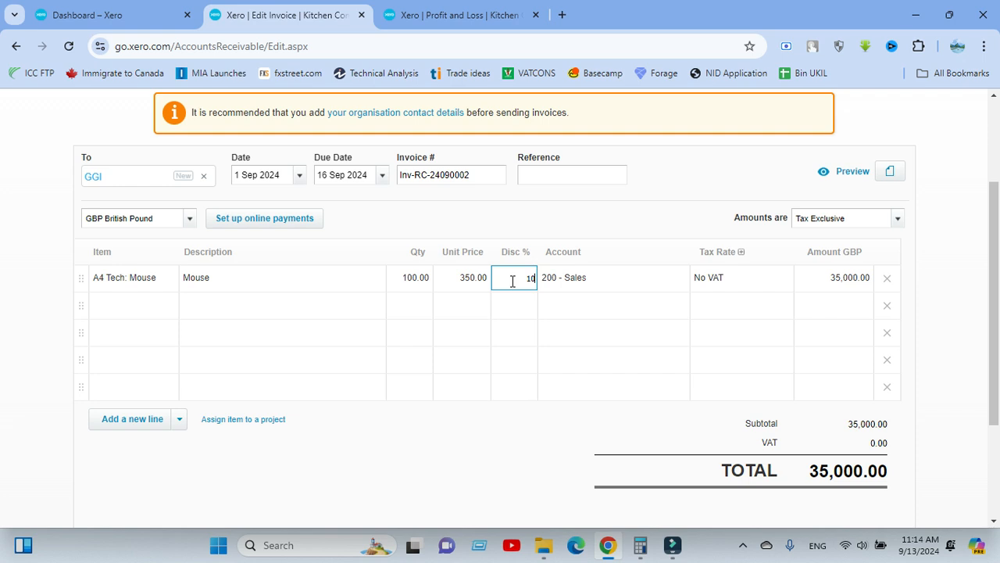
pyautogui.click(538, 221)
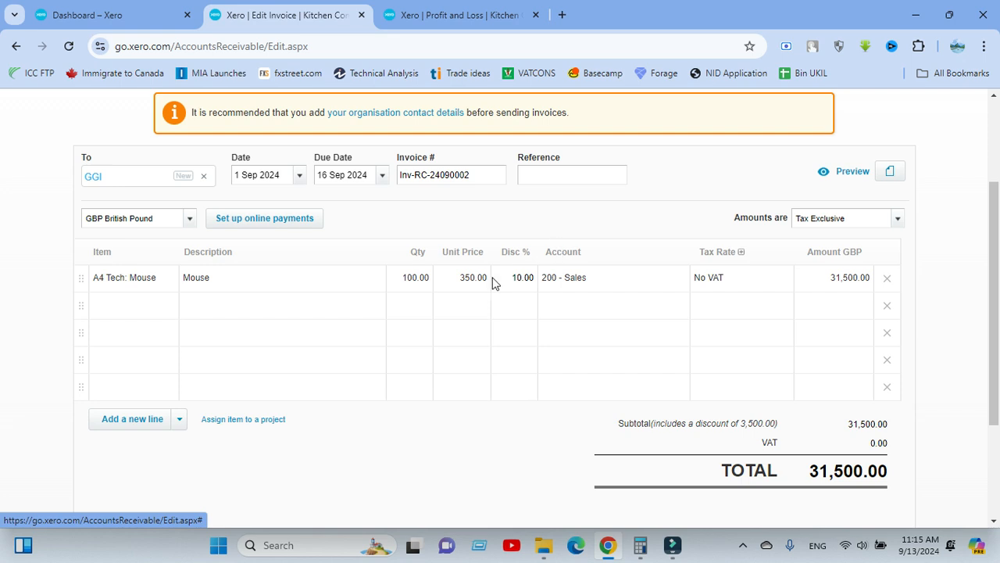
pyautogui.click(592, 203)
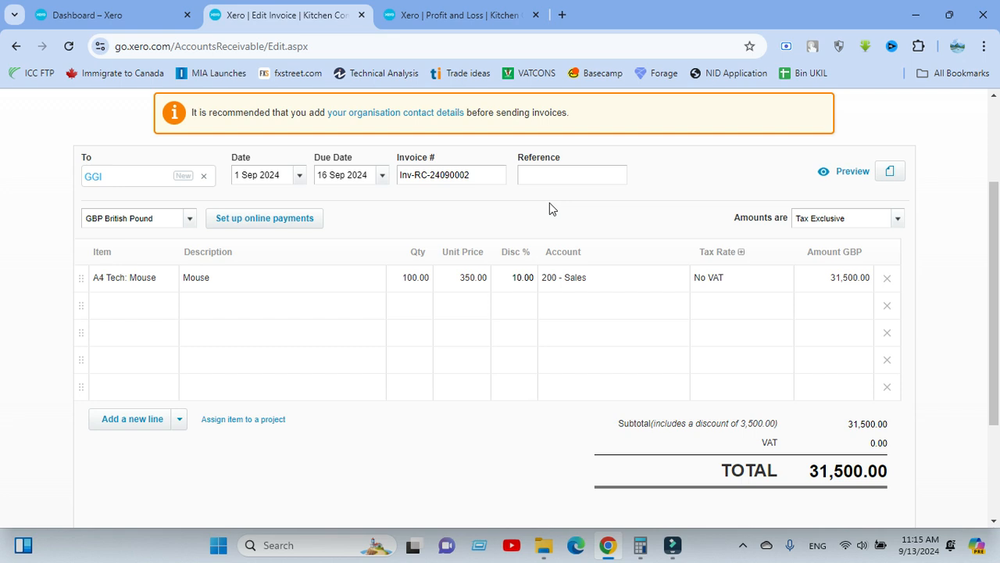
# Clear the discount percentage from the Mouse line.
pyautogui.click(518, 279)
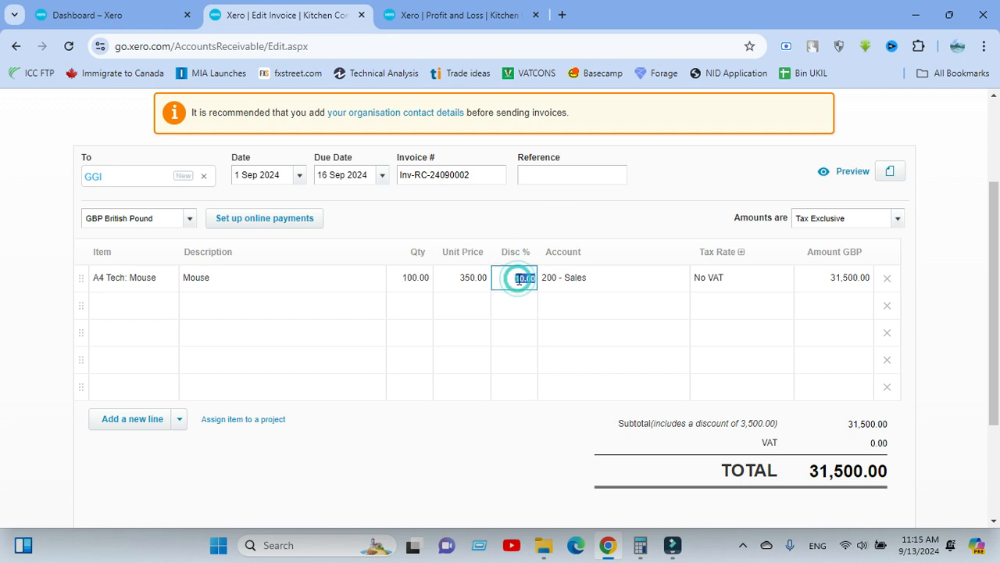
pyautogui.press('BackSpace')
pyautogui.click(622, 200)
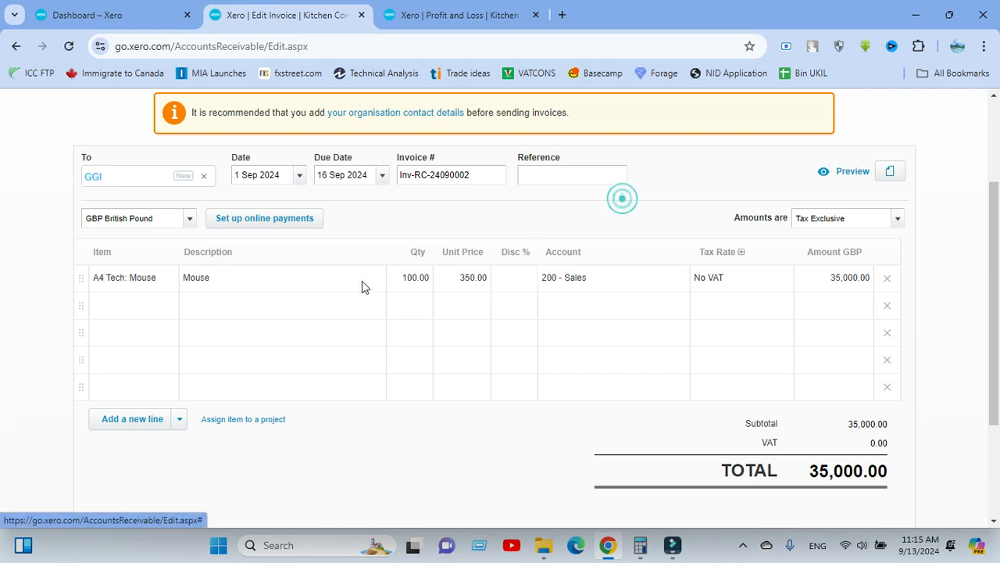
# Add a second invoice line described as Discount with quantity 1 and unit price -3500.
pyautogui.click(279, 292)
pyautogui.write('Discount')
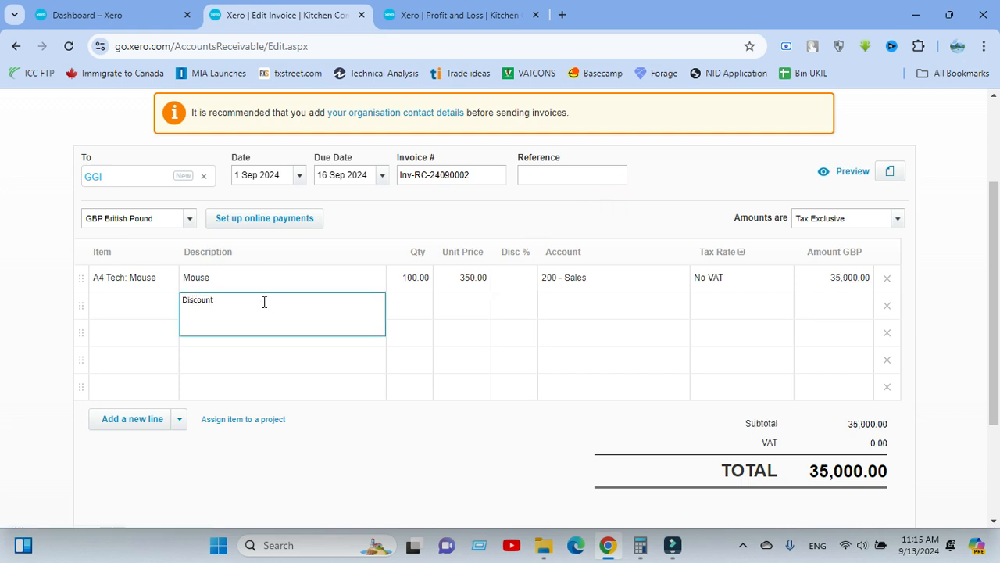
pyautogui.click(404, 308)
pyautogui.click(404, 303)
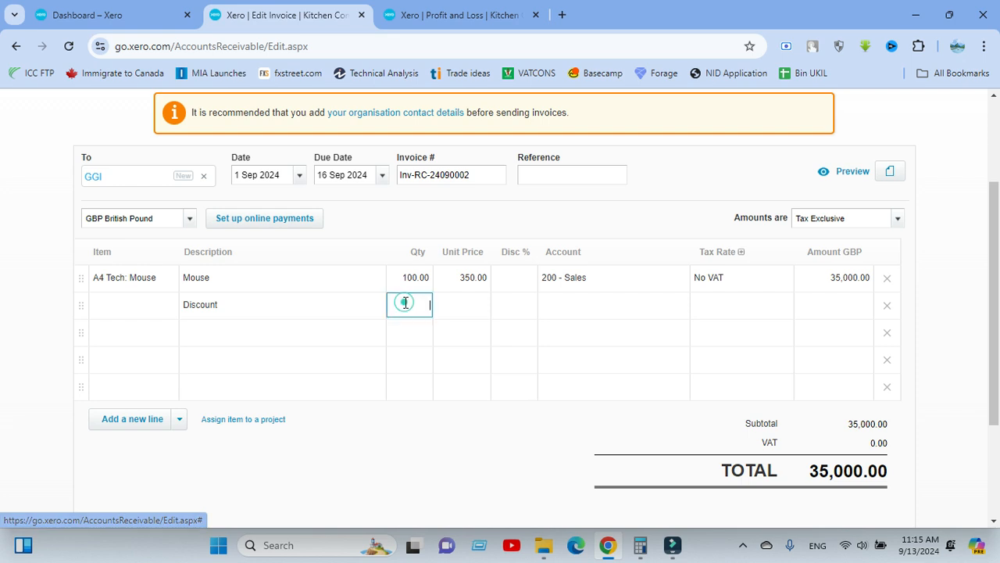
pyautogui.write('1')
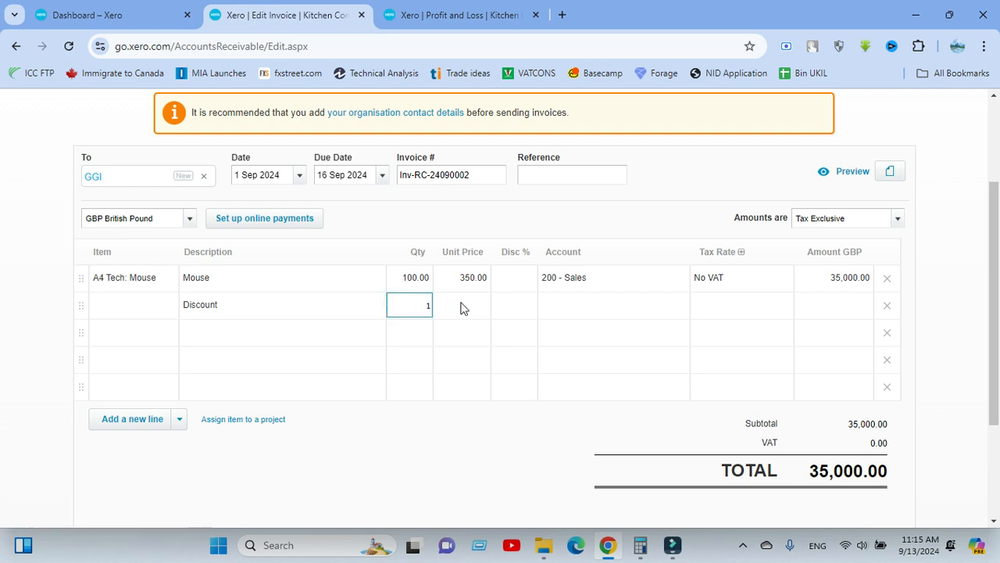
pyautogui.click(461, 304)
pyautogui.click(462, 303)
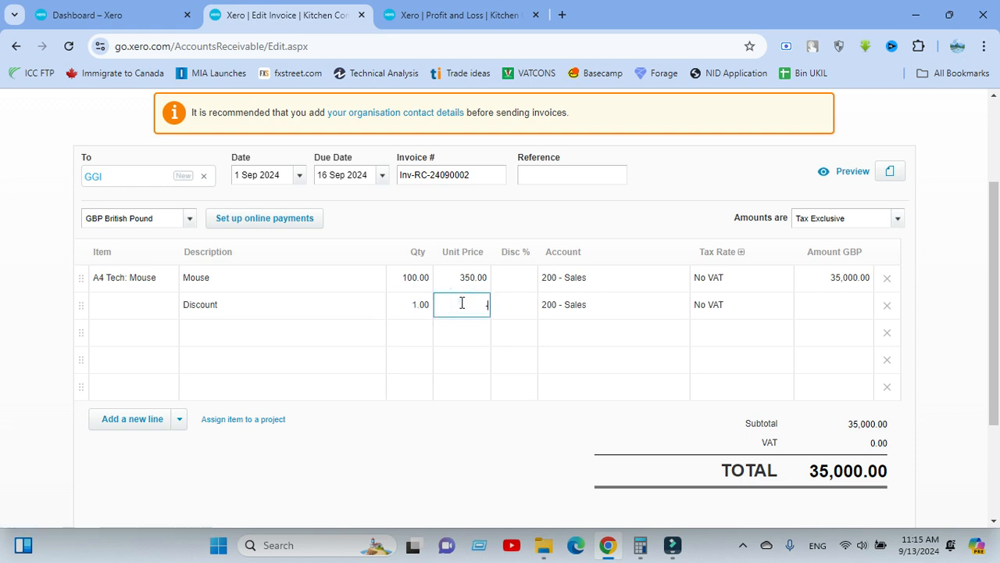
pyautogui.write('-3500')
pyautogui.click(595, 195)
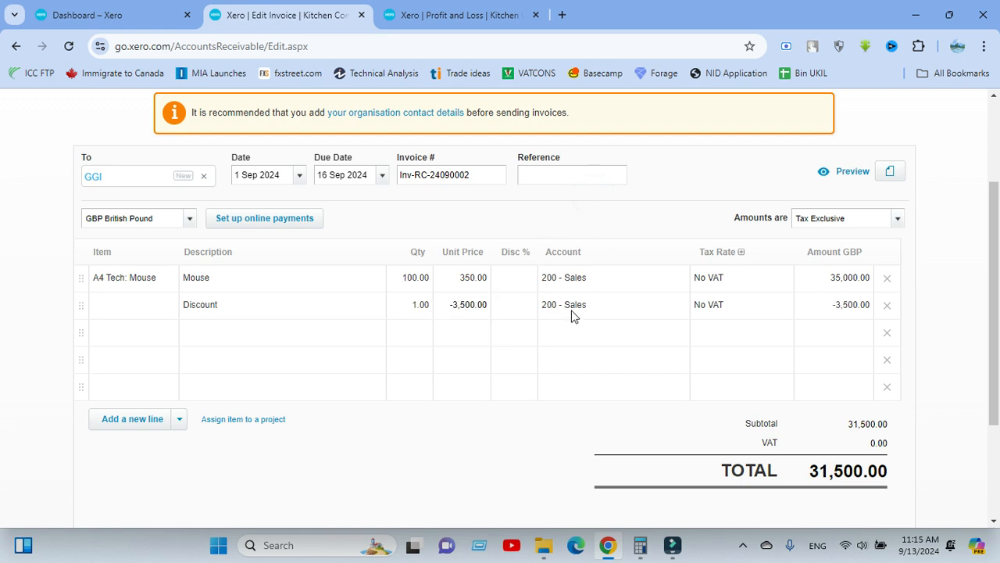
# Change the second line's description to Discount 10%.
pyautogui.click(265, 304)
pyautogui.write('1')
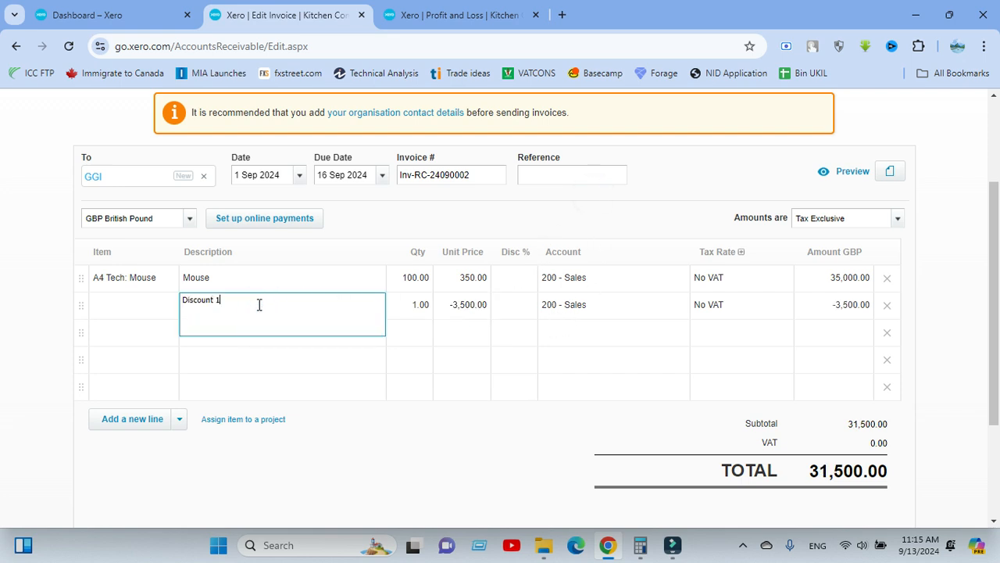
pyautogui.write('0%')
pyautogui.click(620, 257)
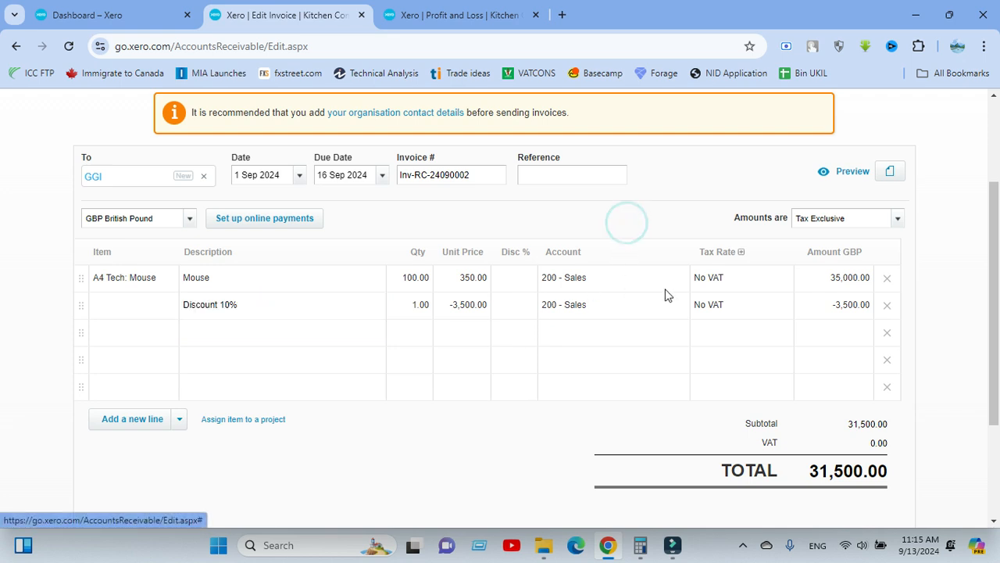
# Review the invoice details, lines and totals, and approve the invoice to GGI.
pyautogui.click(525, 424)
pyautogui.scroll(2, 508, 353)
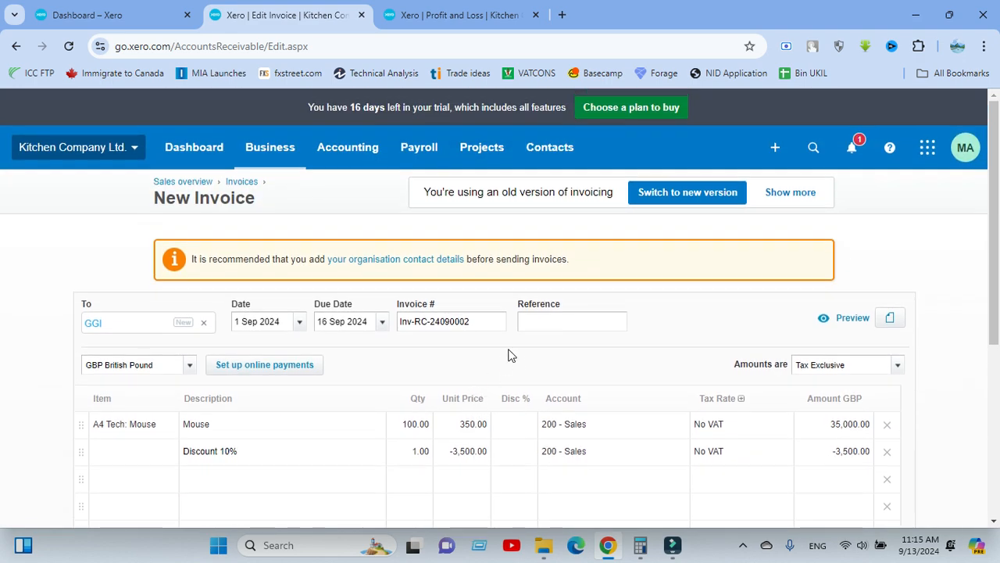
pyautogui.scroll(-2, 516, 361)
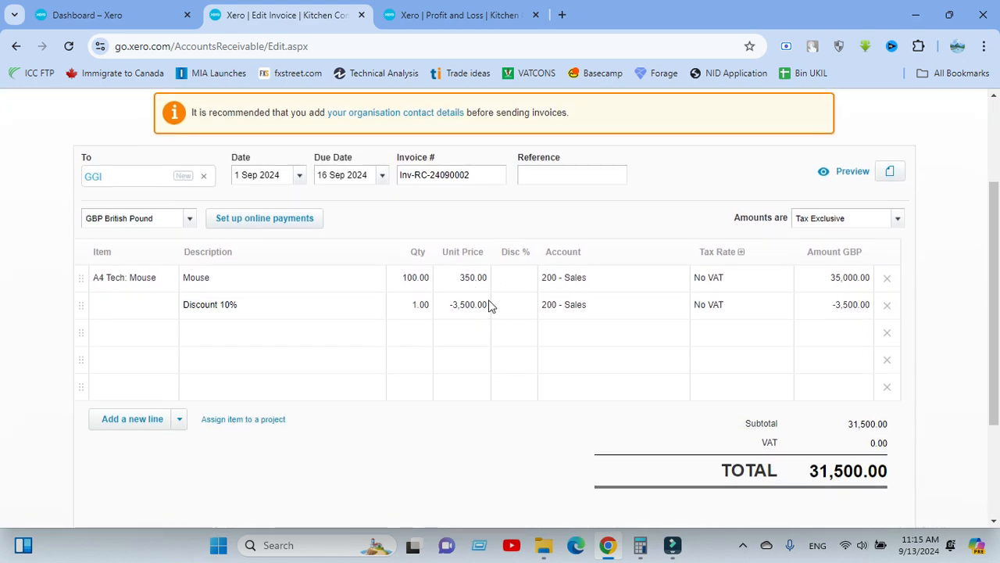
pyautogui.scroll(-2, 440, 341)
pyautogui.scroll(3, 507, 331)
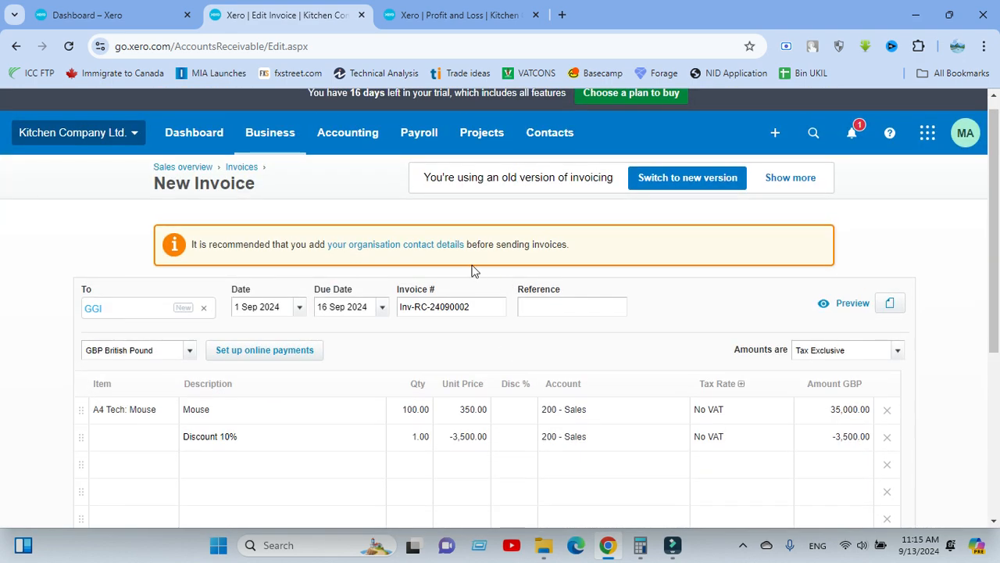
pyautogui.scroll(-2, 586, 324)
pyautogui.scroll(-1, 584, 324)
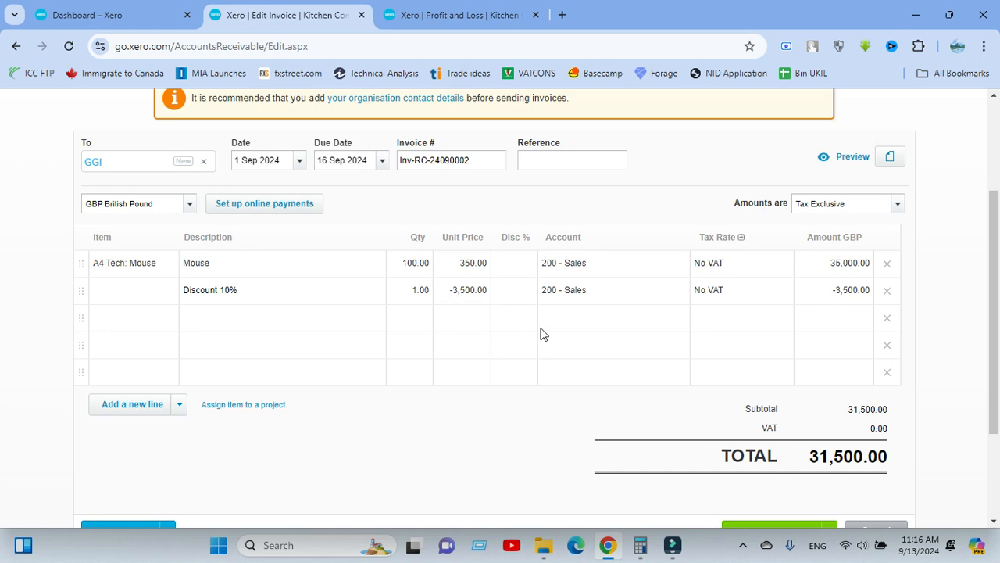
pyautogui.scroll(-3, 743, 458)
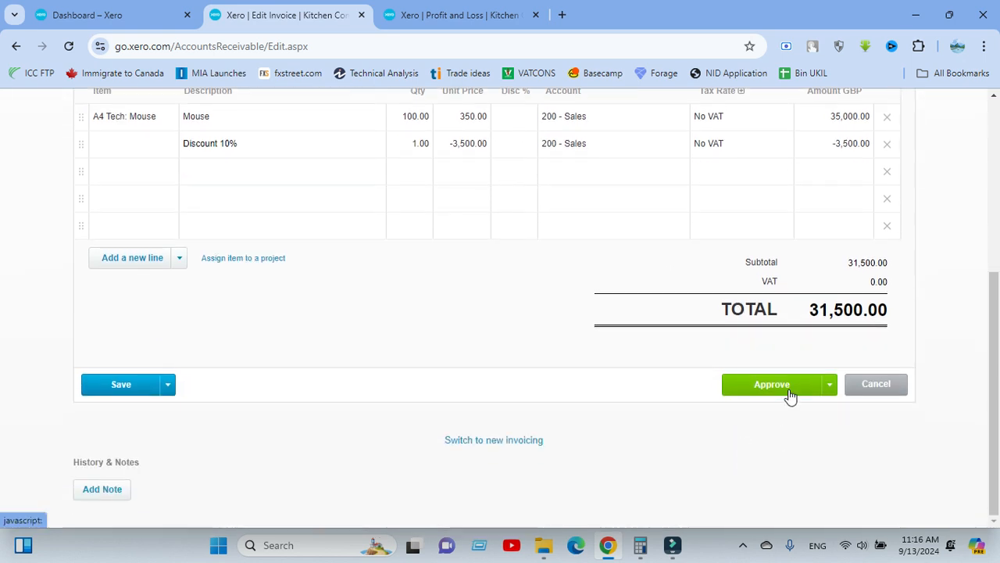
pyautogui.click(789, 395)
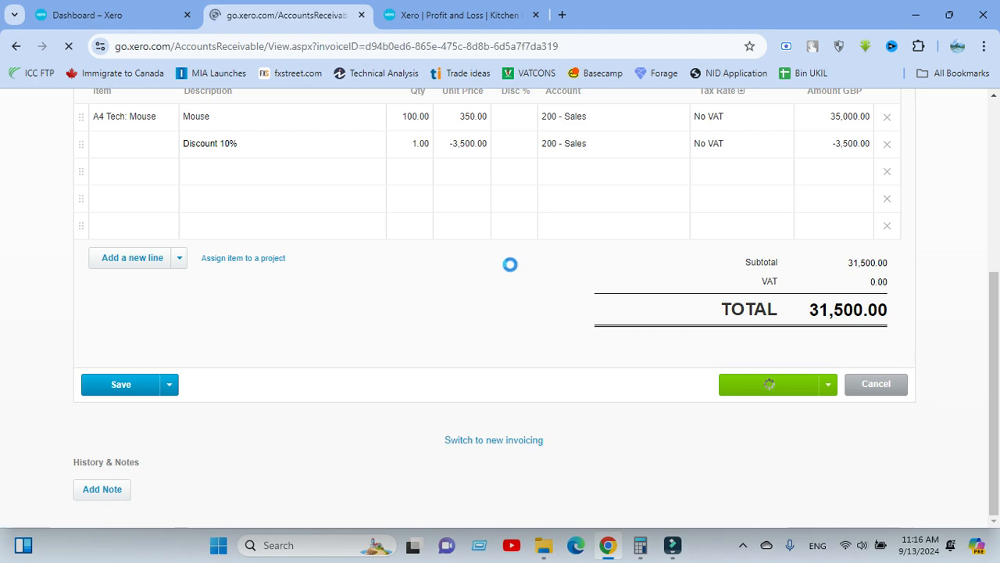
pyautogui.scroll(-6, 485, 386)
pyautogui.scroll(3, 505, 353)
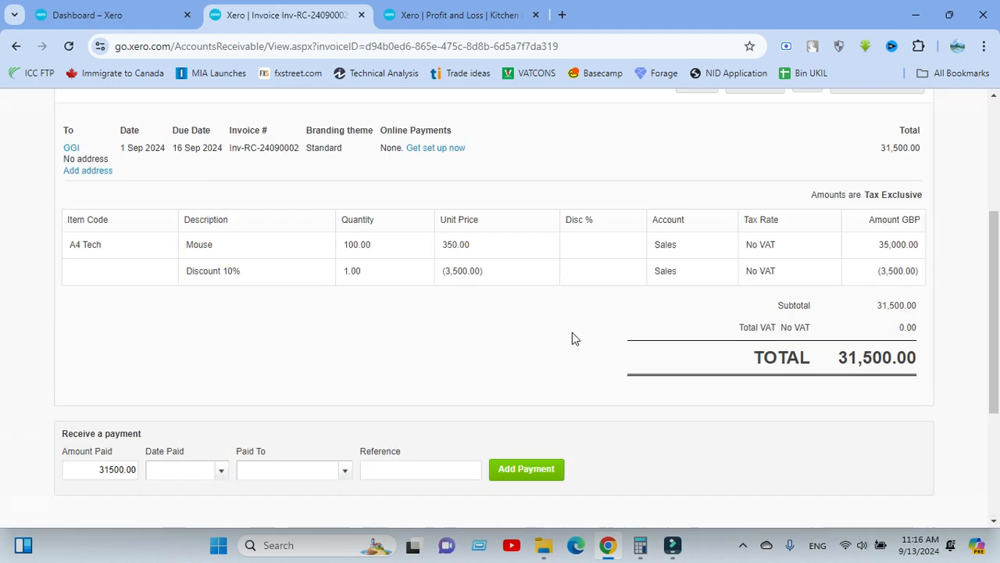
# Update the Profit and Loss report and open the transactions behind its Sales figure to examine the discount posting.
pyautogui.click(465, 16)
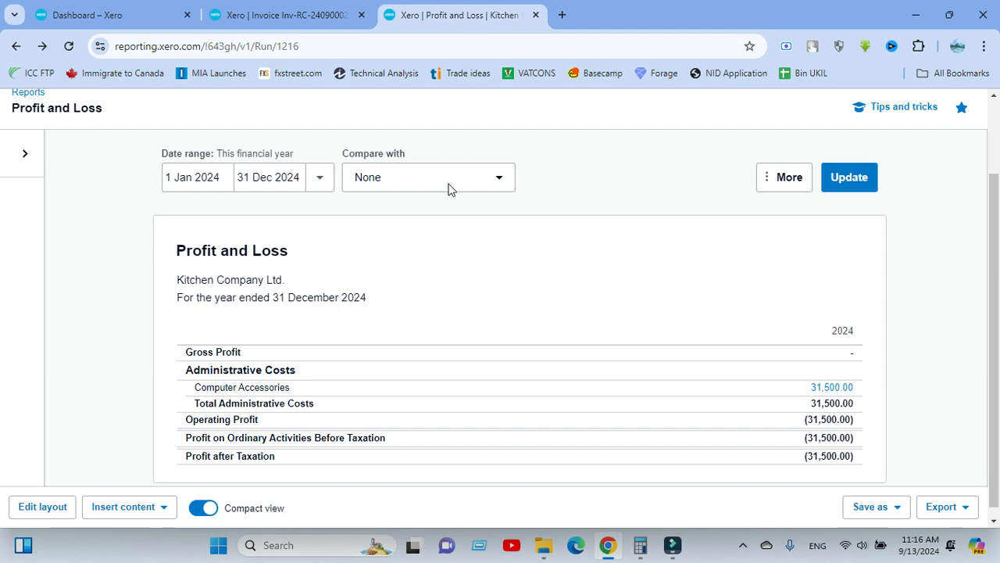
pyautogui.click(848, 177)
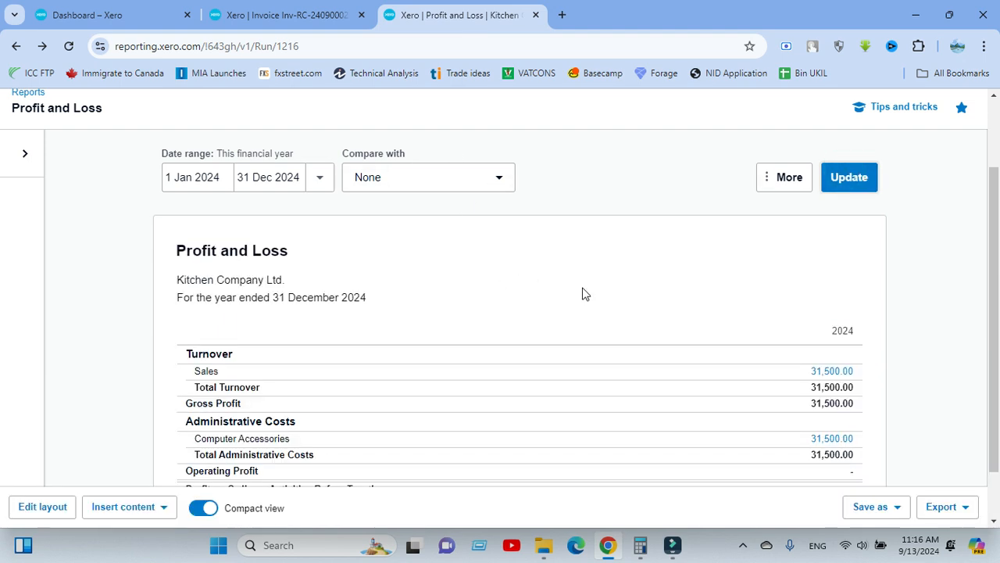
pyautogui.scroll(-2, 464, 290)
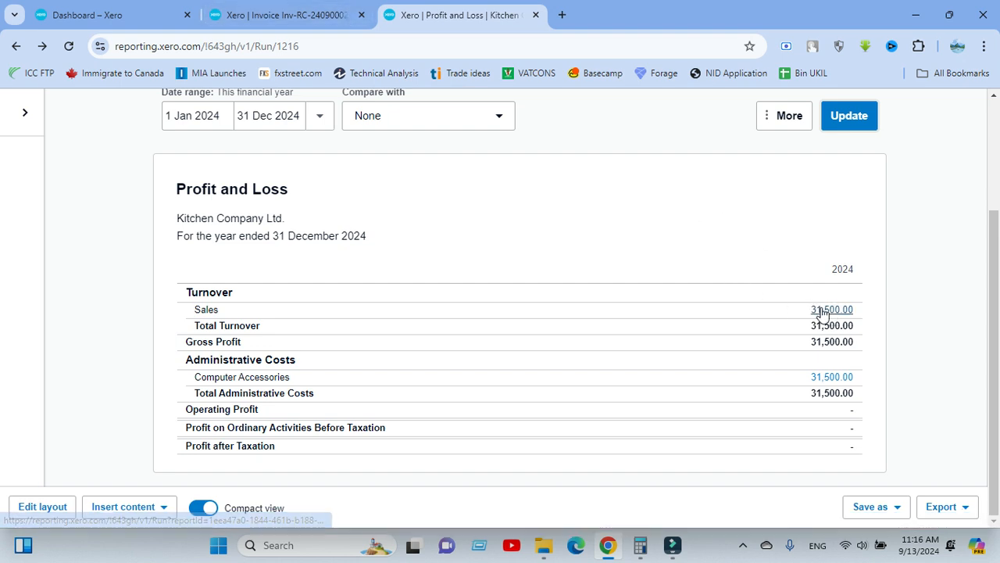
pyautogui.click(820, 314)
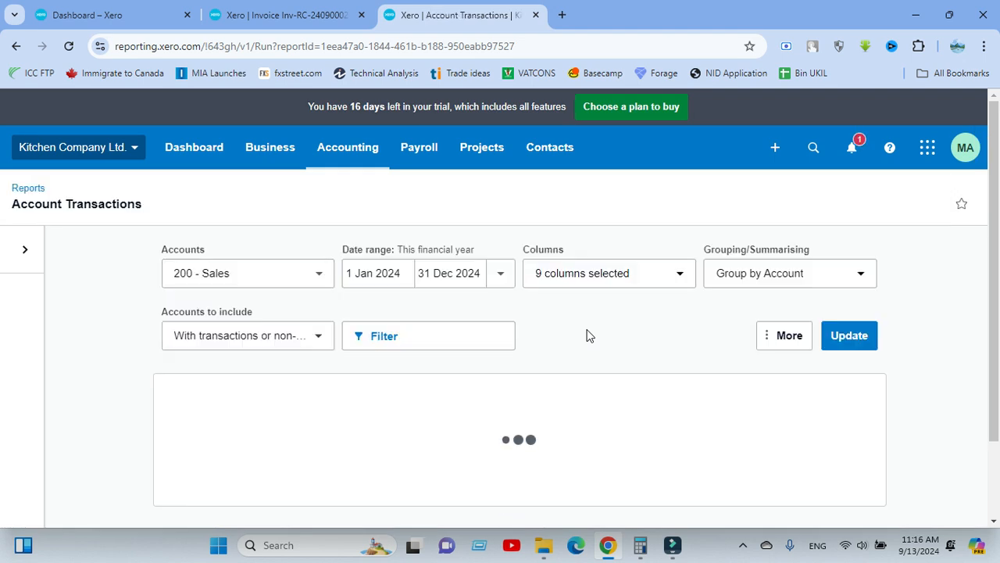
pyautogui.scroll(-2, 590, 335)
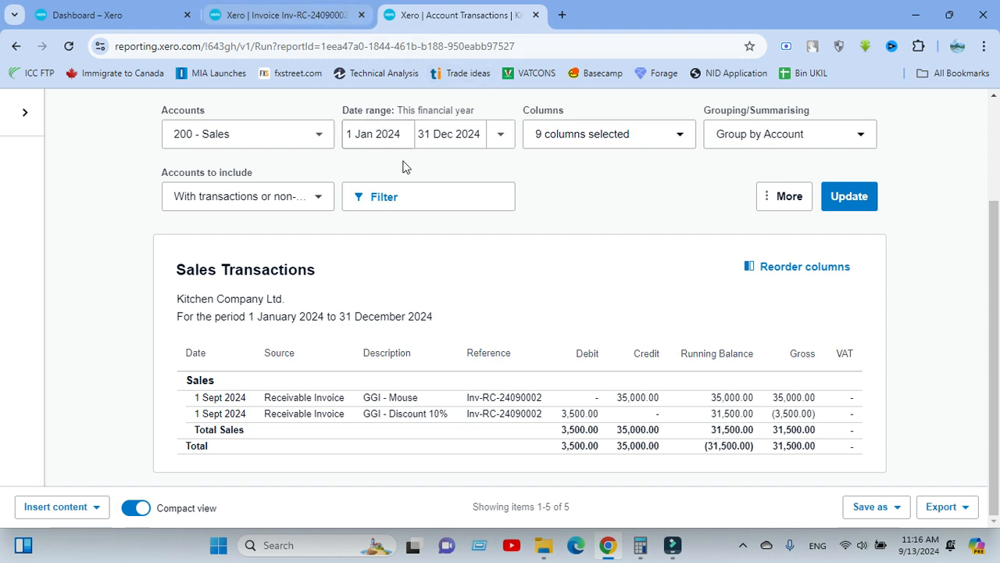
# Reopen the approved GGI invoice for editing and delete the Discount 10% line.
pyautogui.click(287, 17)
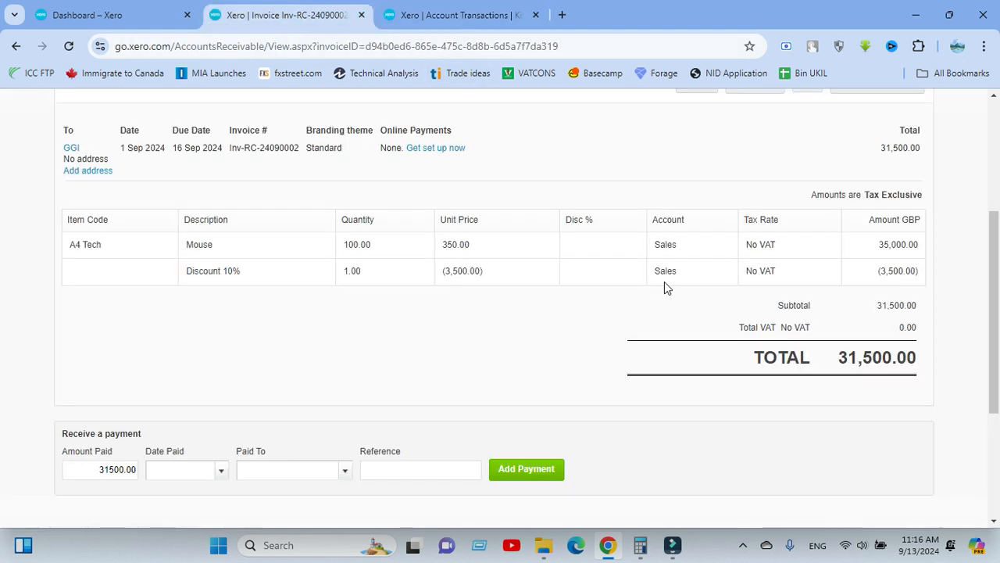
pyautogui.scroll(2, 664, 288)
pyautogui.click(871, 228)
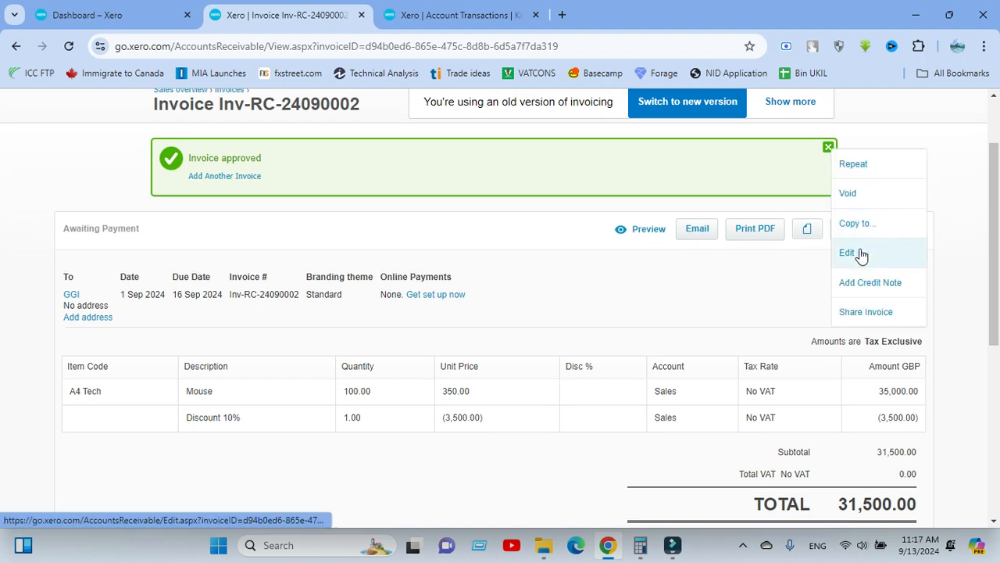
pyautogui.click(859, 254)
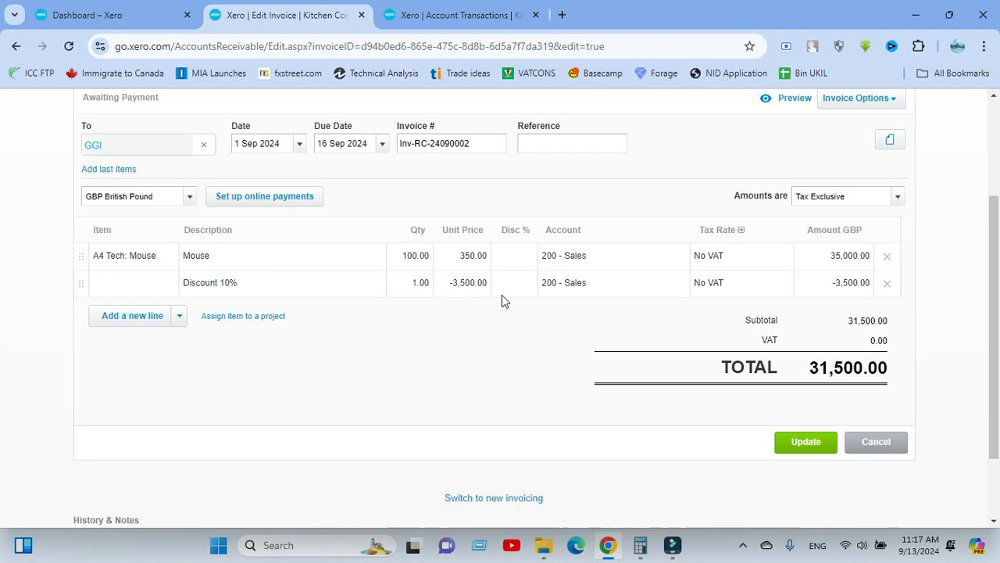
pyautogui.scroll(-1, 500, 298)
pyautogui.scroll(2, 194, 287)
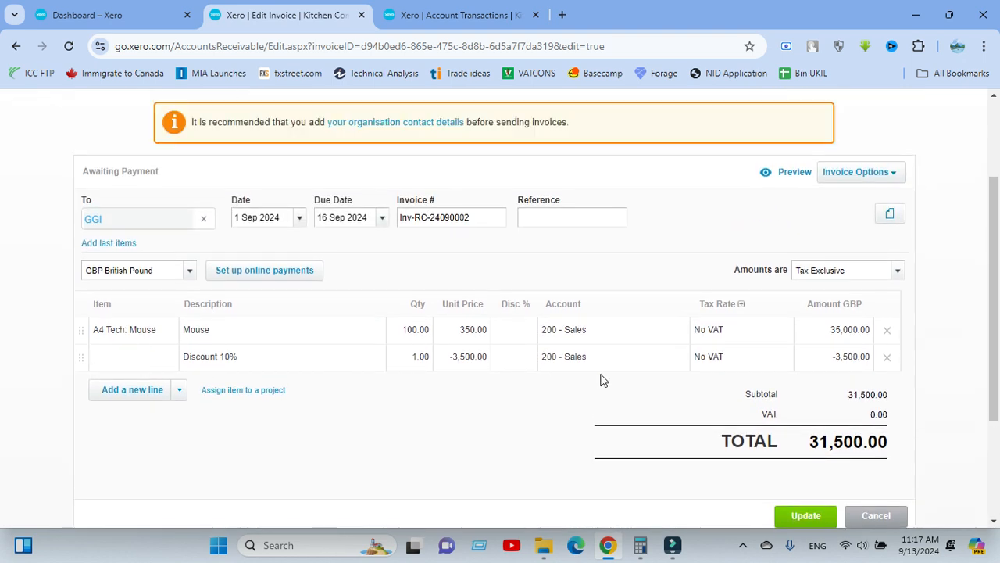
pyautogui.click(888, 358)
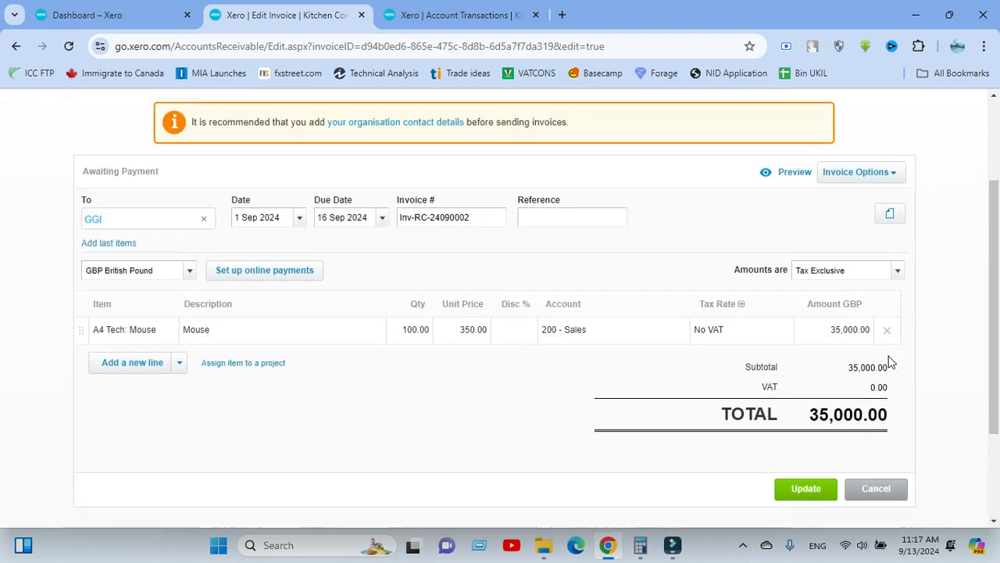
# Set the Mouse line's discount to 10% and save the updated invoice.
pyautogui.click(518, 332)
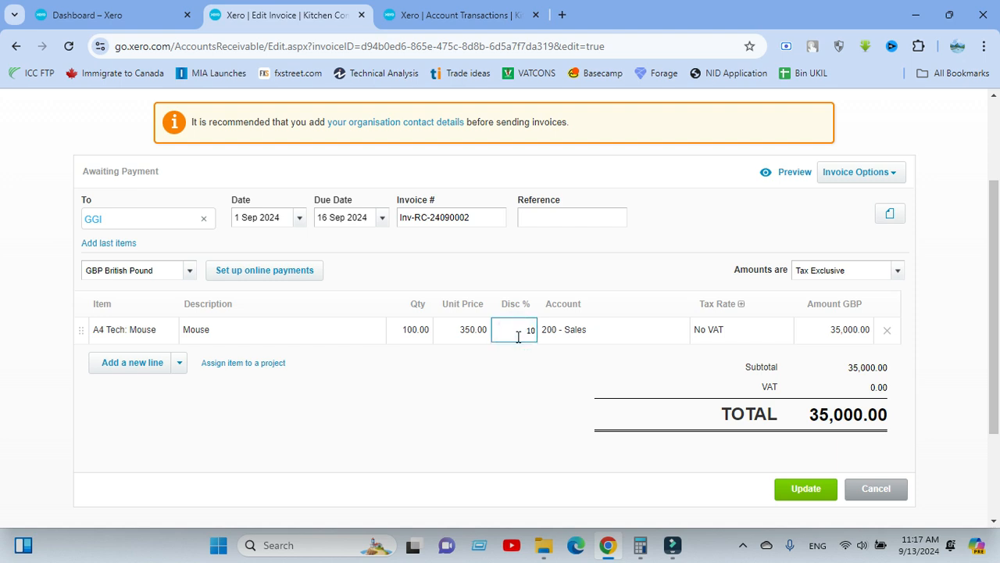
pyautogui.write('10')
pyautogui.click(512, 390)
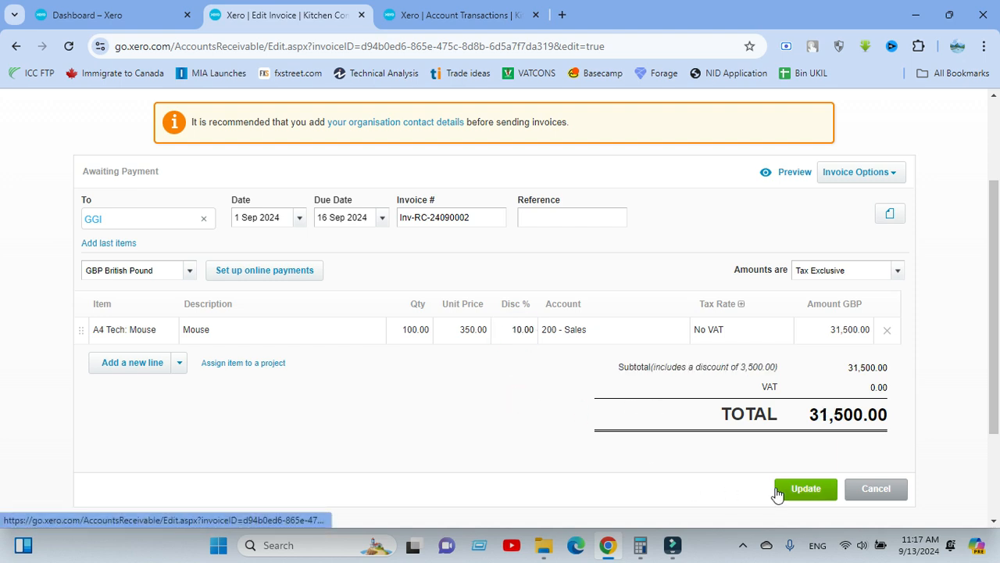
pyautogui.click(779, 491)
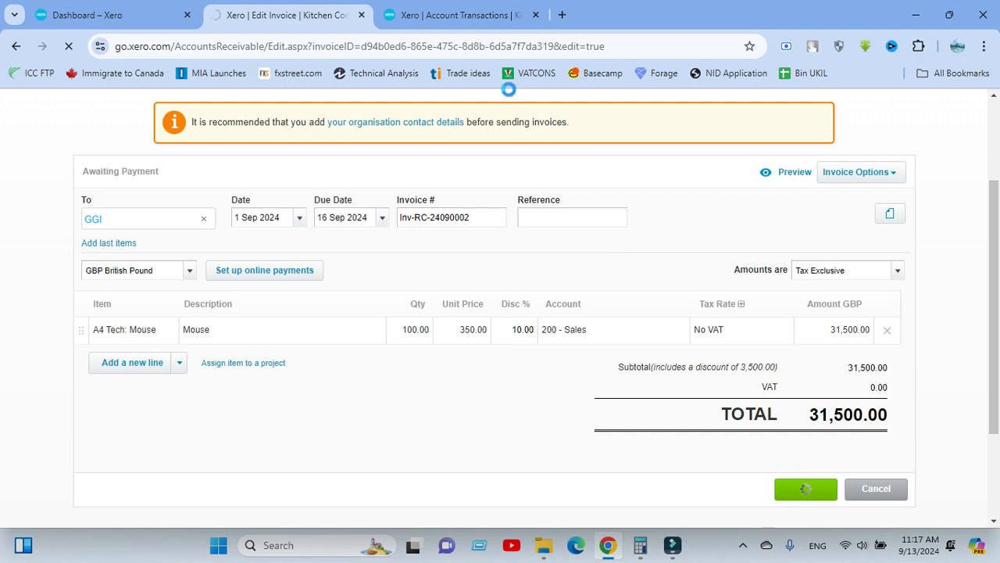
# Refresh the 200 - Sales account transactions report and compare its entry with the updated GGI invoice.
pyautogui.click(469, 15)
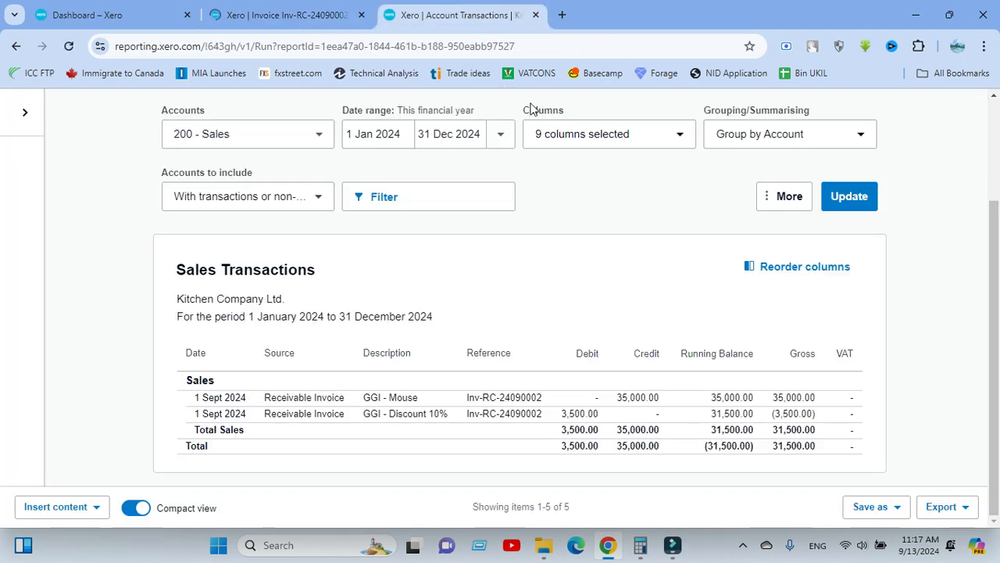
pyautogui.click(849, 196)
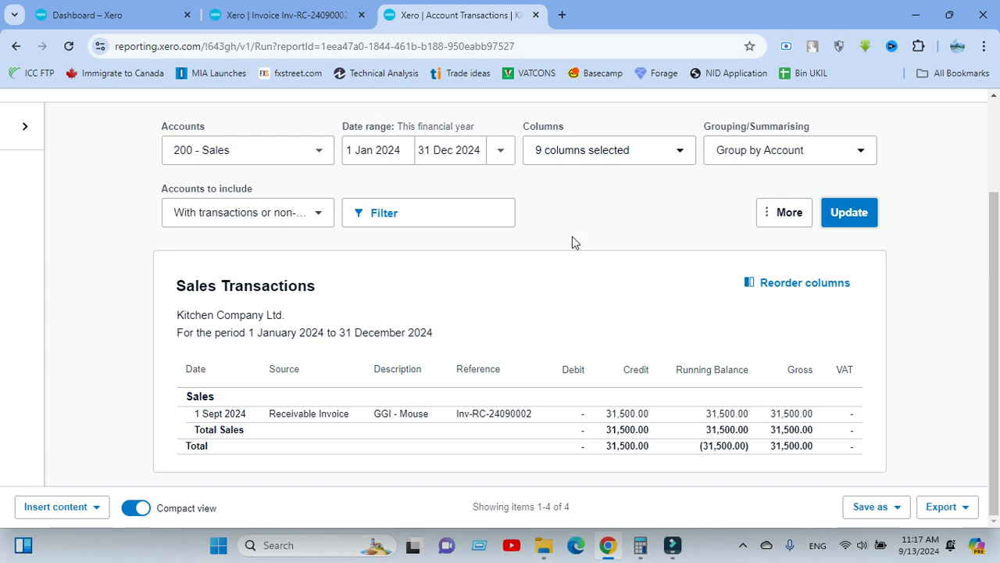
pyautogui.click(277, 14)
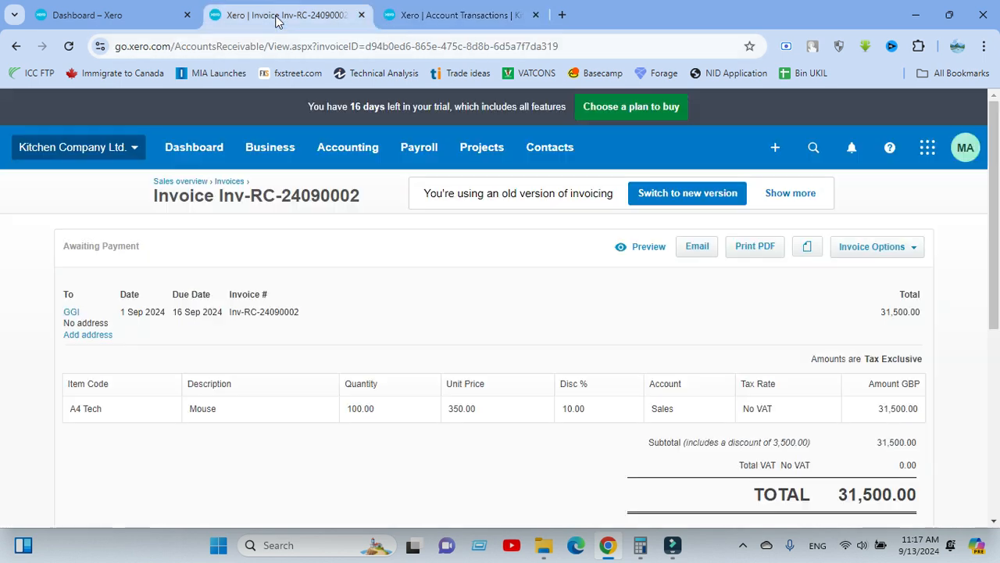
pyautogui.scroll(-2, 480, 365)
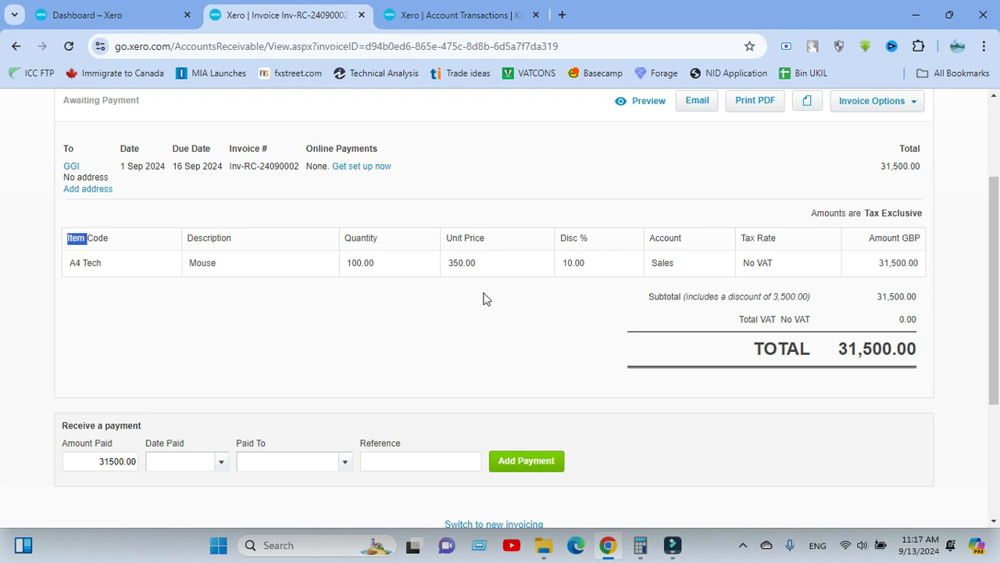
pyautogui.scroll(1, 494, 305)
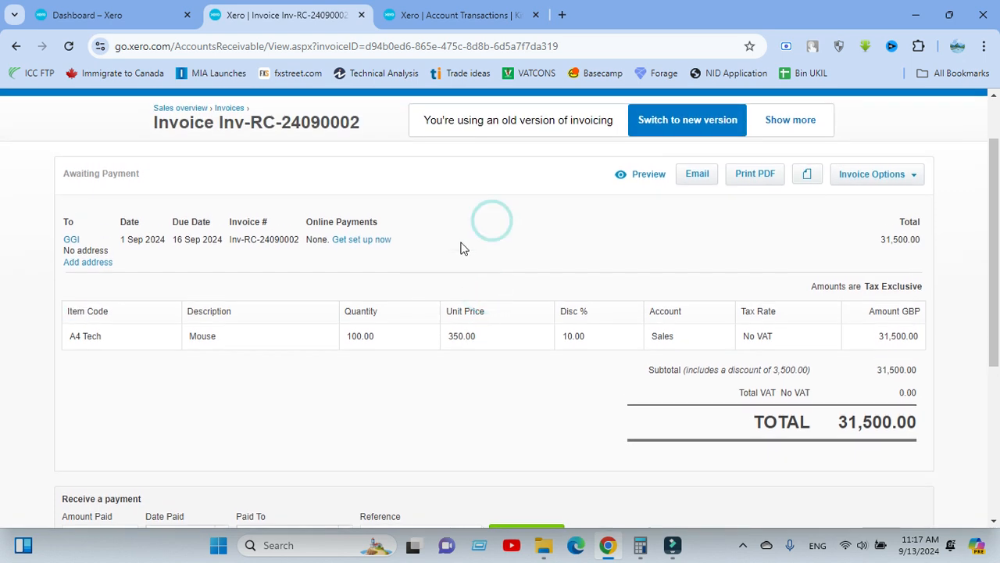